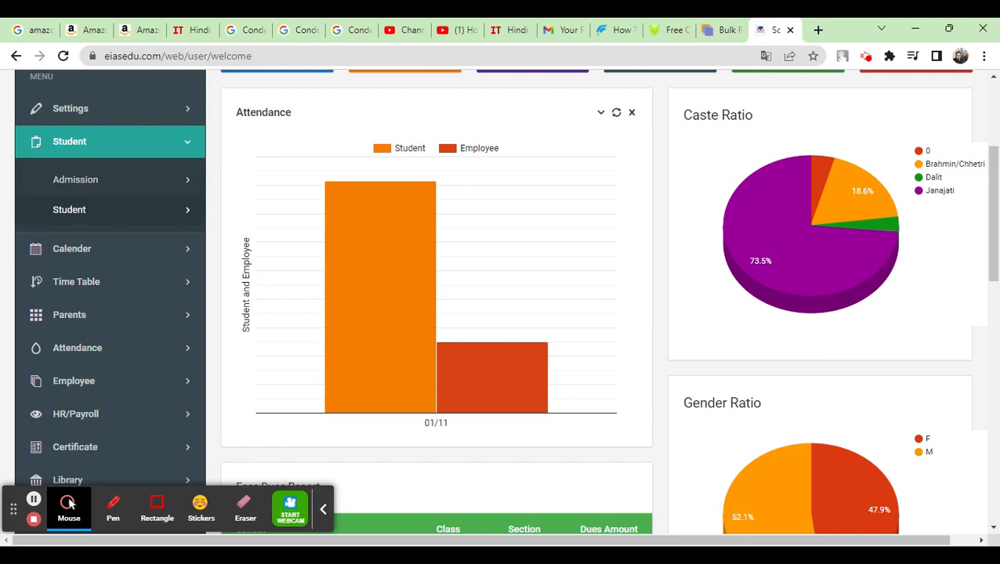
# Open the student Registration page from Student > Admission in the sidebar.
pyautogui.click(102, 186)
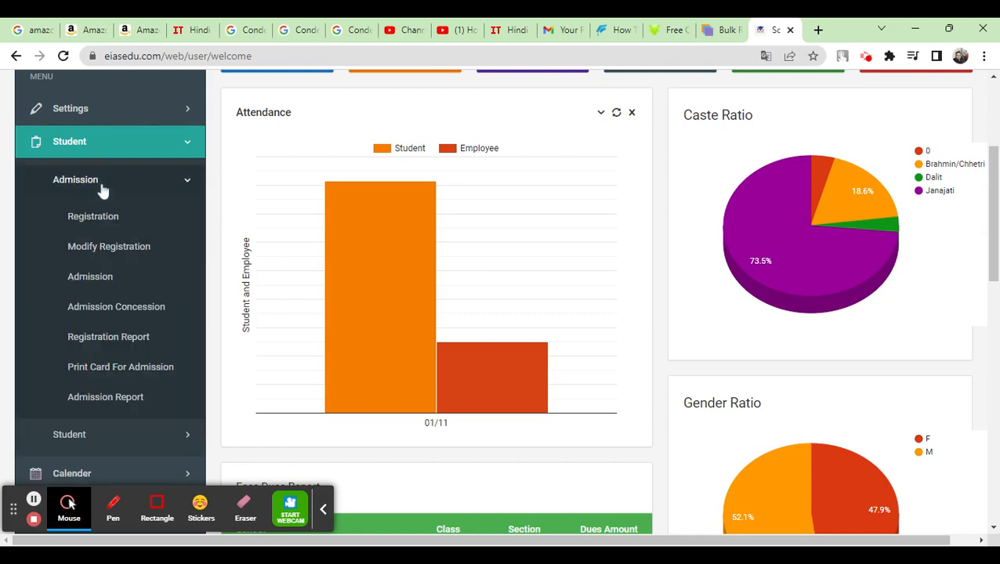
pyautogui.click(90, 219)
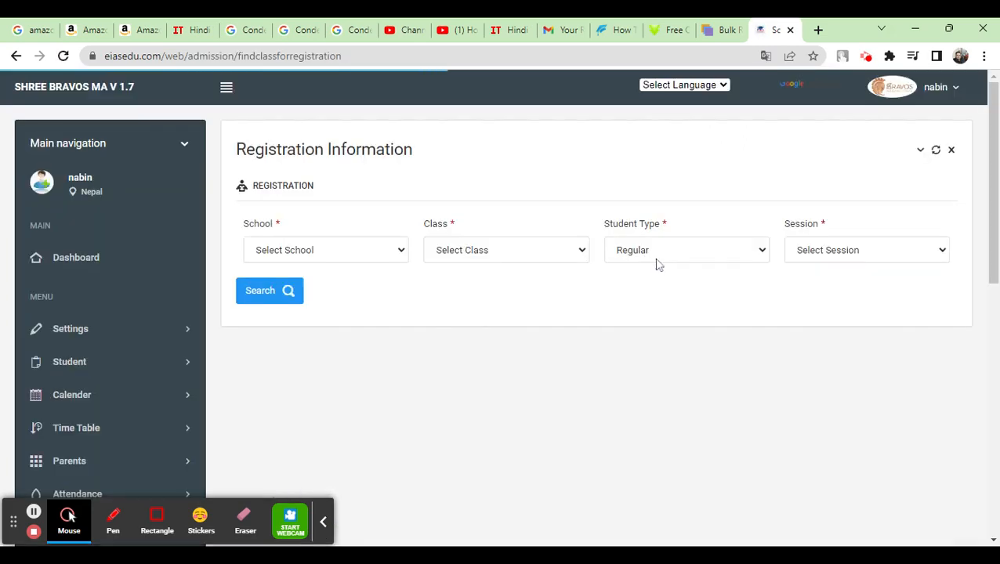
# Load the Class 1, Regular student registration form for SHREE BRAVOS MA V, session 2079.
pyautogui.click(395, 258)
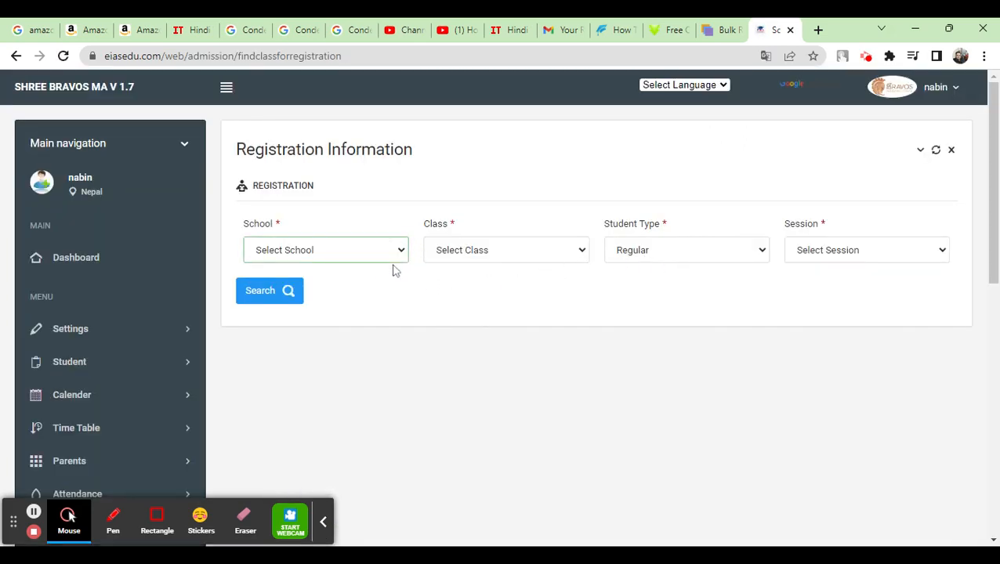
pyautogui.click(395, 271)
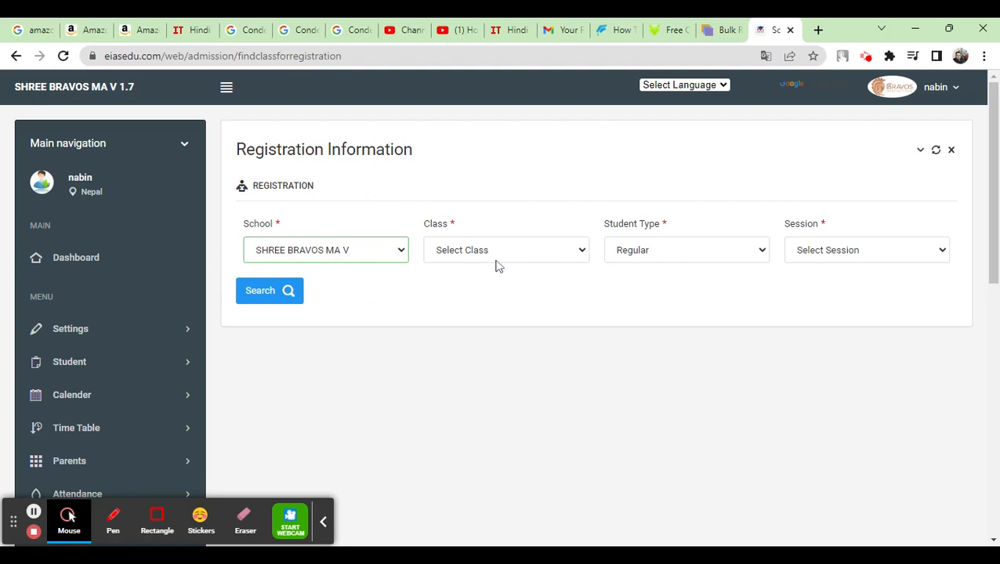
pyautogui.click(495, 259)
pyautogui.click(493, 272)
pyautogui.click(643, 258)
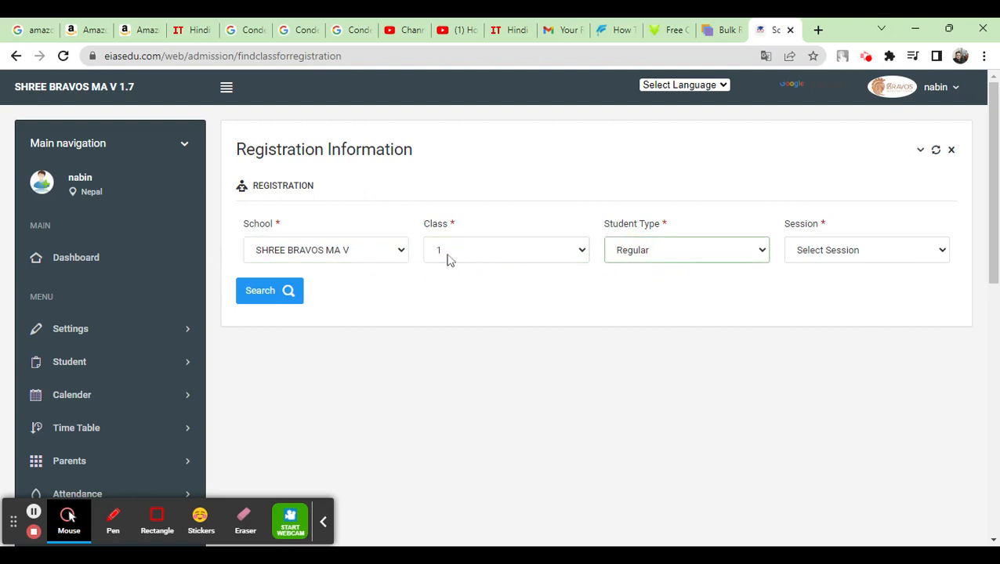
pyautogui.click(825, 254)
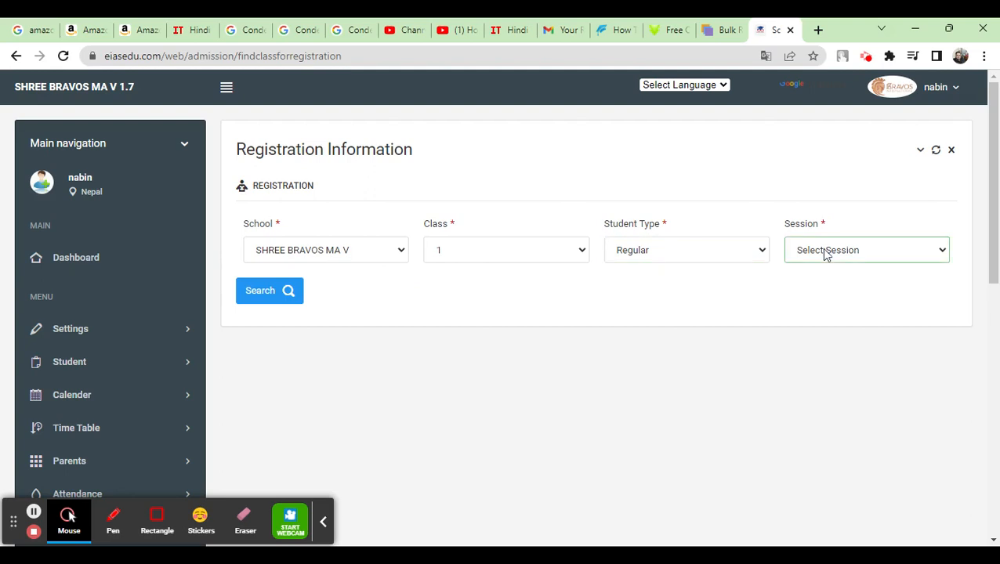
pyautogui.click(817, 290)
pyautogui.click(266, 295)
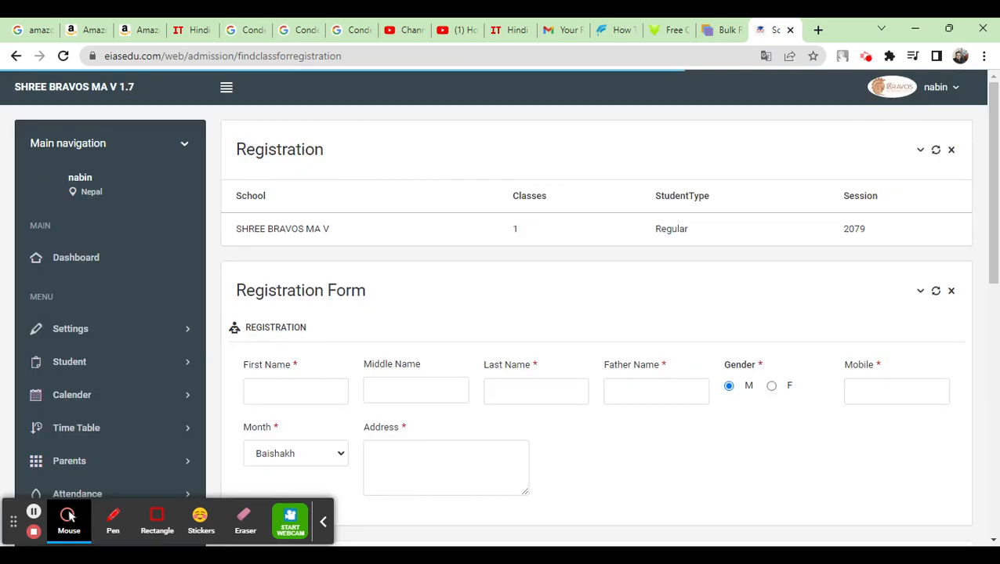
# Review the form's school and class details and its name, mobile and address fields.
pyautogui.scroll(-1, 607, 280)
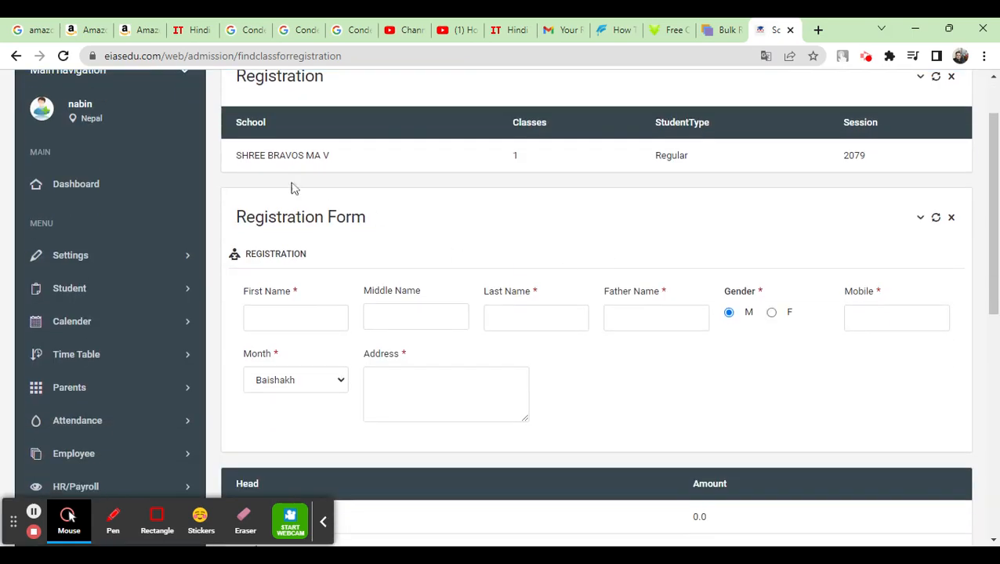
pyautogui.moveTo(236, 156); pyautogui.dragTo(904, 161)
pyautogui.scroll(-2, 609, 248)
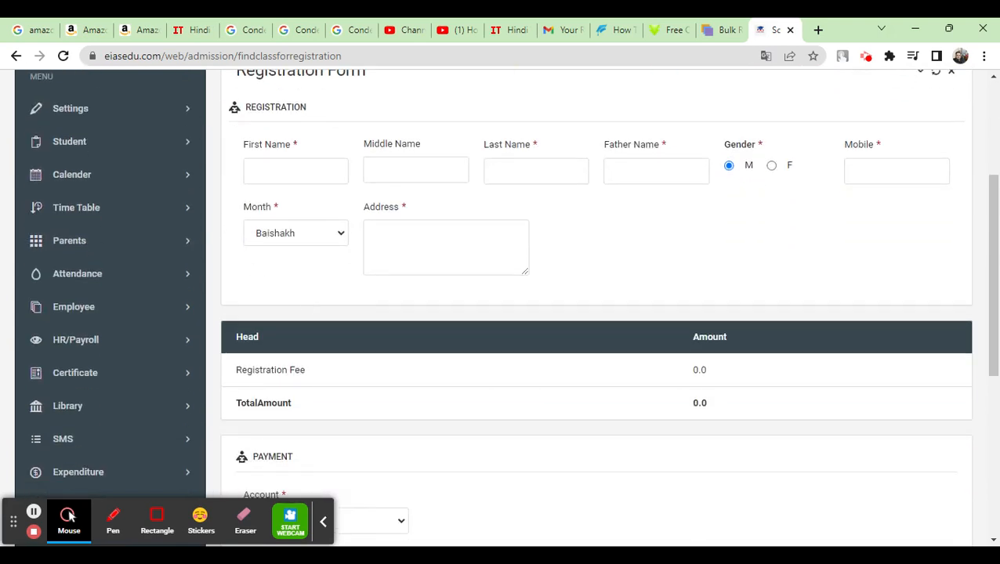
pyautogui.click(295, 171)
pyautogui.click(412, 168)
pyautogui.click(575, 170)
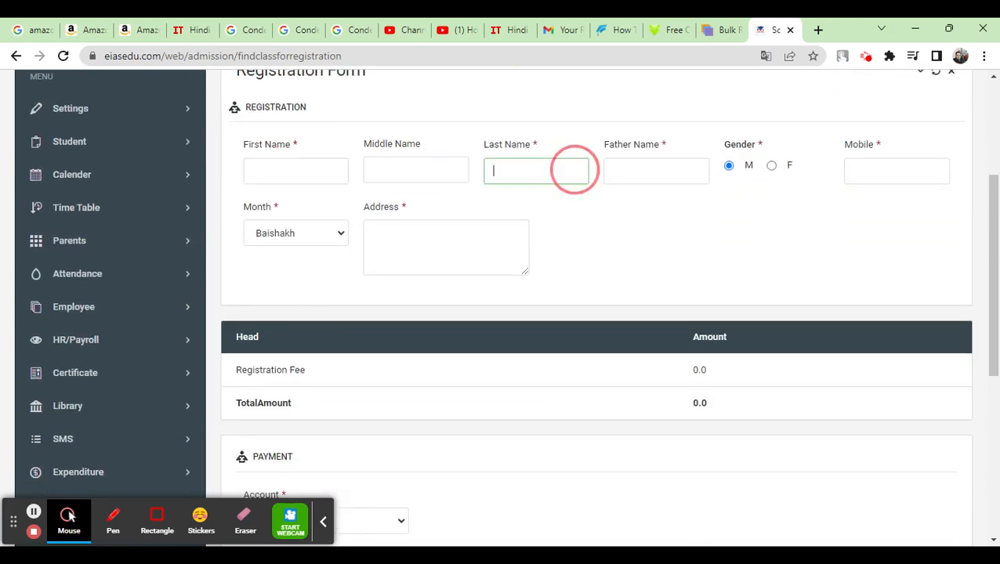
pyautogui.click(673, 171)
pyautogui.click(874, 170)
pyautogui.click(486, 260)
# Check the fee table's Registration Fee row and its 0.0 total.
pyautogui.scroll(-1, 547, 265)
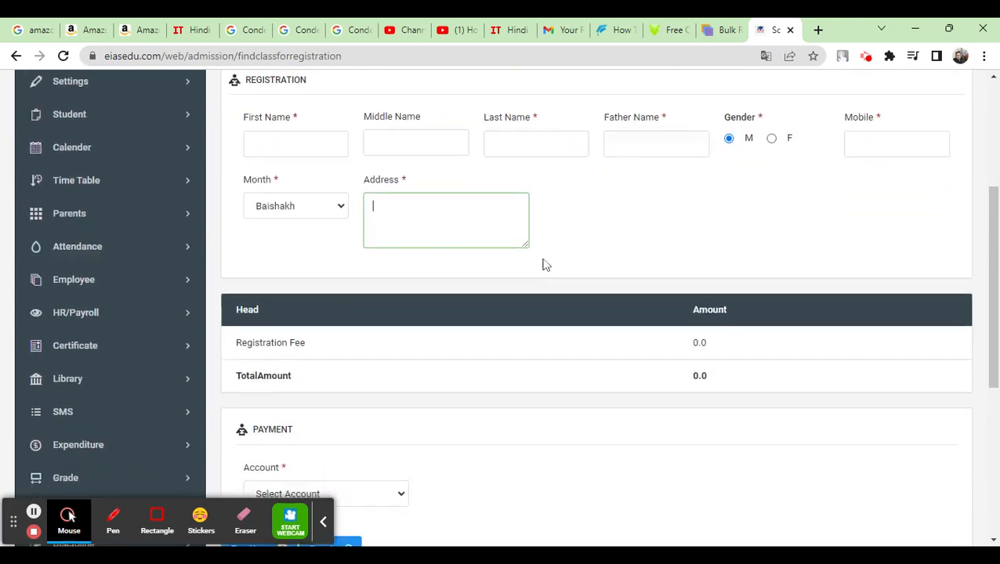
pyautogui.scroll(-1, 547, 265)
pyautogui.moveTo(236, 296); pyautogui.dragTo(749, 296)
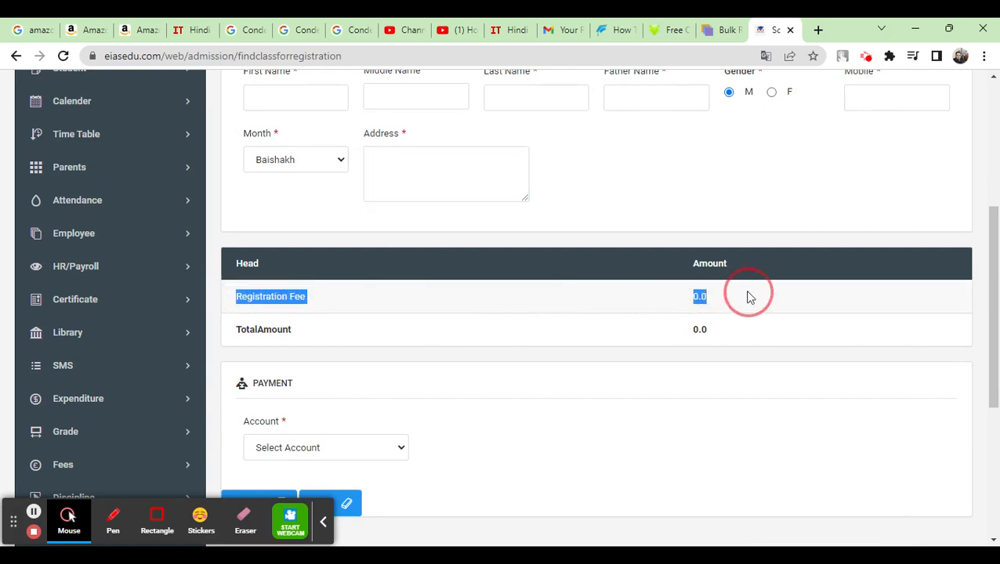
pyautogui.doubleClick(710, 332)
pyautogui.scroll(-1, 365, 366)
# Choose Cash A/c. as the payment account under Payment.
pyautogui.click(363, 373)
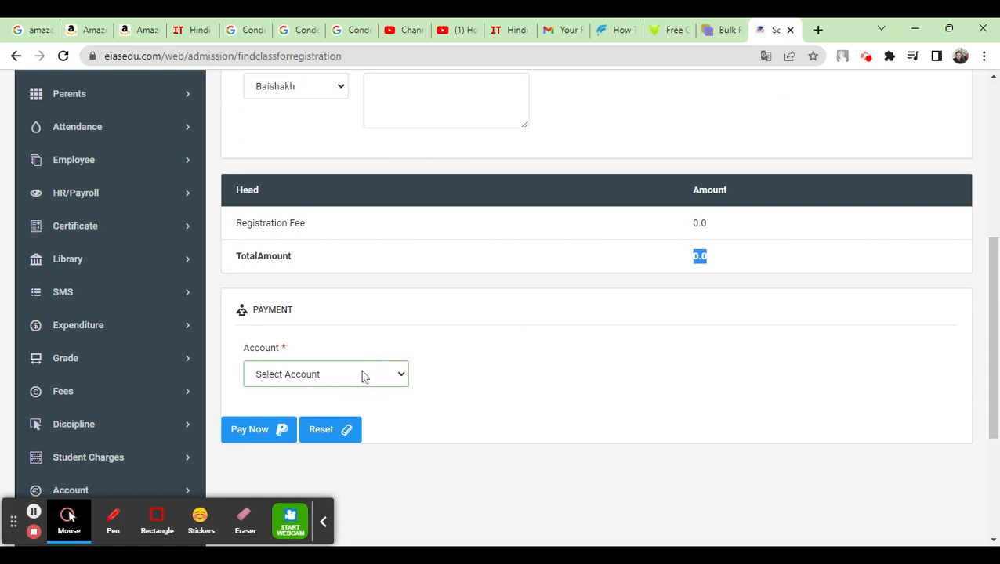
pyautogui.click(348, 393)
pyautogui.scroll(3, 534, 363)
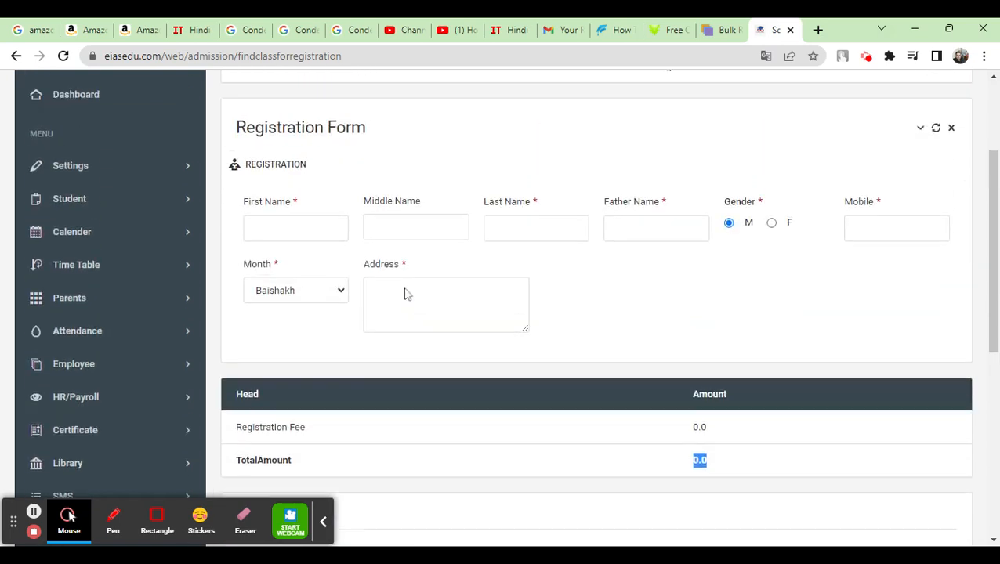
pyautogui.scroll(-3, 611, 325)
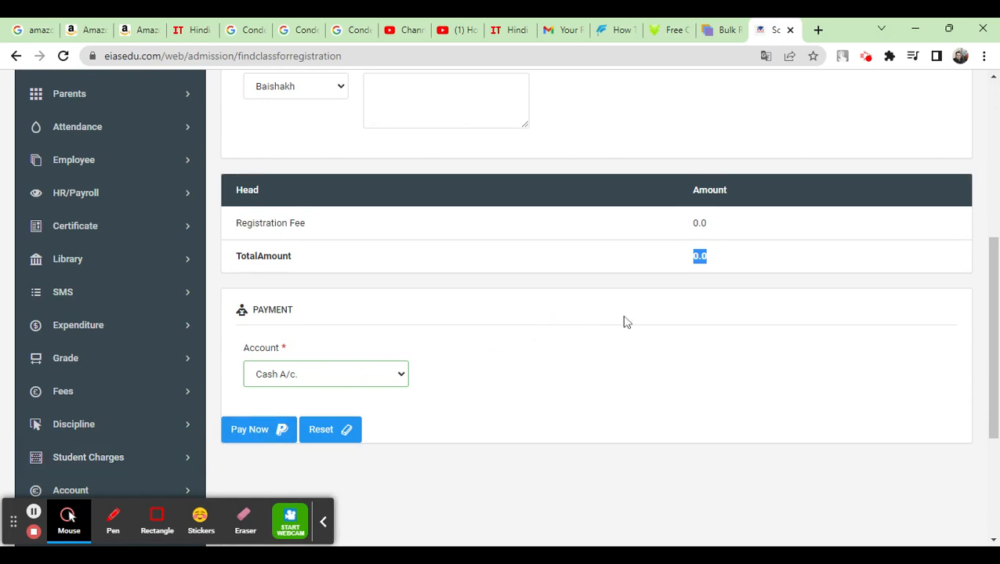
pyautogui.scroll(3, 625, 322)
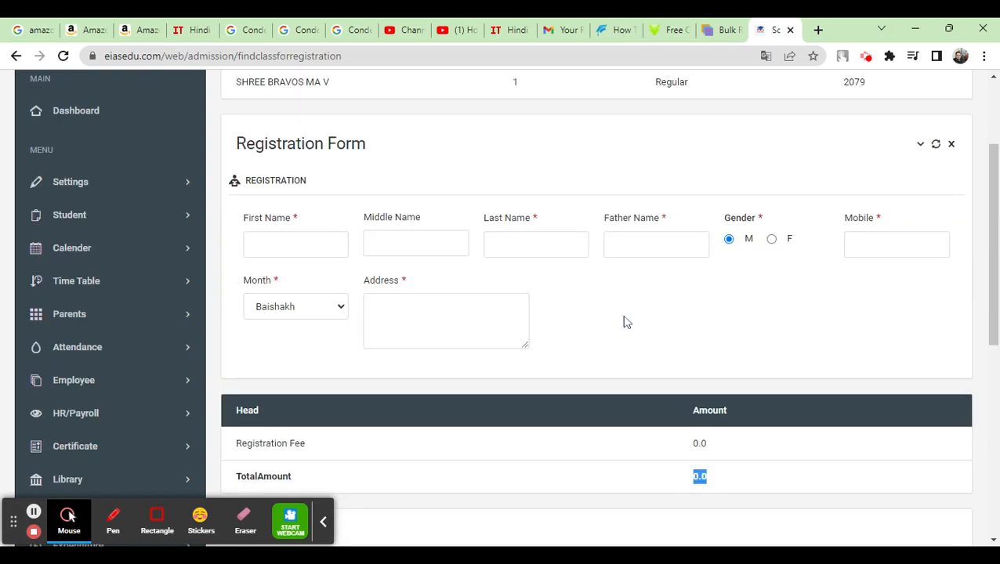
pyautogui.scroll(-3, 624, 322)
pyautogui.scroll(3, 548, 297)
# Enter the student's first name and the father's name in the registration form.
pyautogui.click(296, 244)
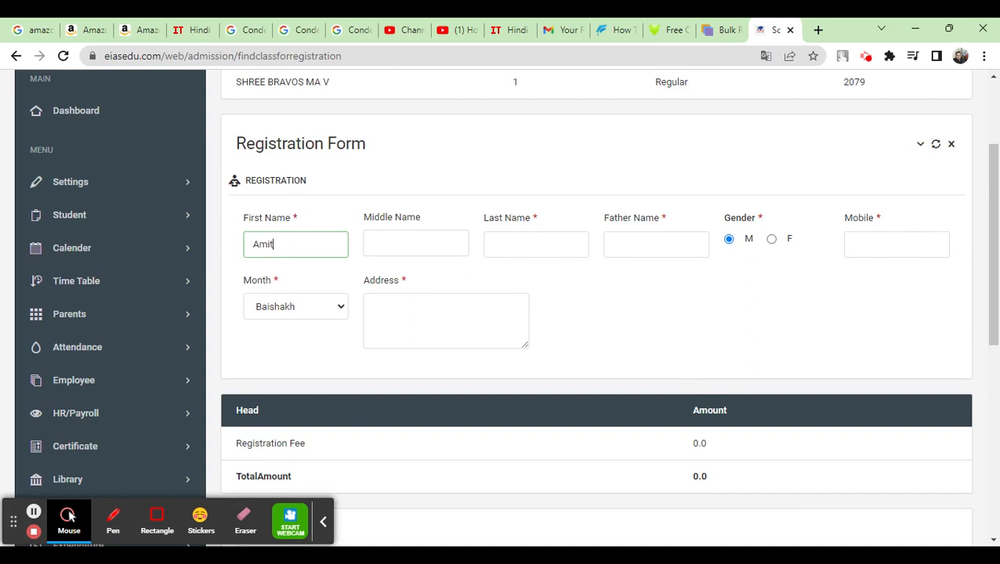
pyautogui.write('Amit')
pyautogui.press('Tab')
pyautogui.press('Tab')
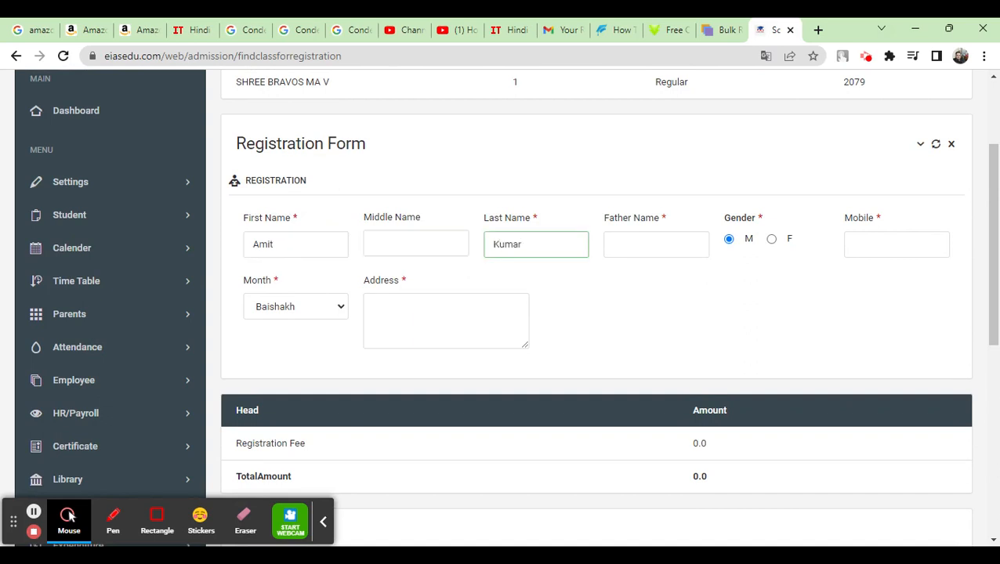
pyautogui.write('Ku')
pyautogui.press('BackSpace')
pyautogui.press('BackSpace')
pyautogui.press('Tab')
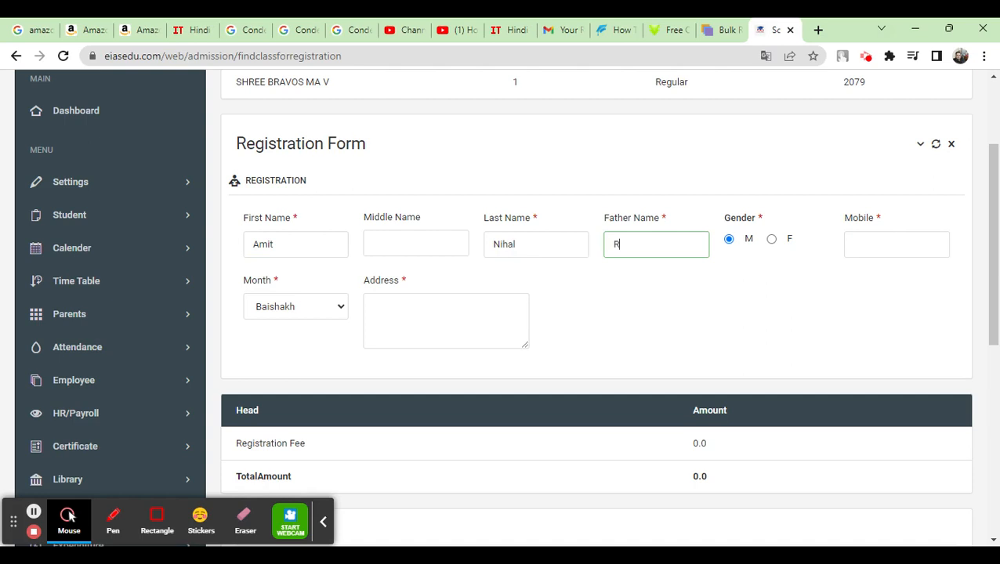
pyautogui.write('Ram Kumar')
pyautogui.press('Tab')
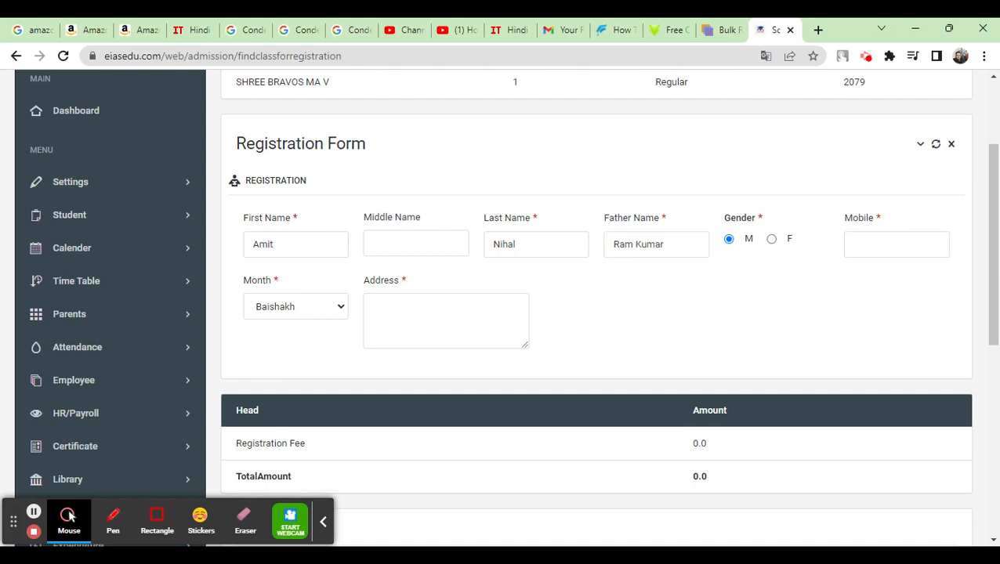
pyautogui.press('Tab')
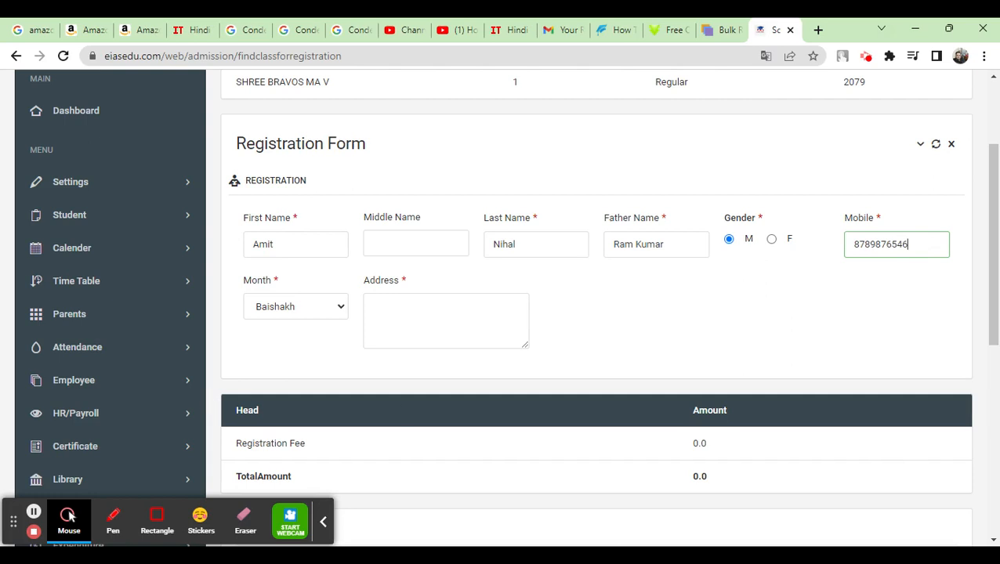
# Fill in the address and submit the registration with Pay Now.
pyautogui.click(510, 334)
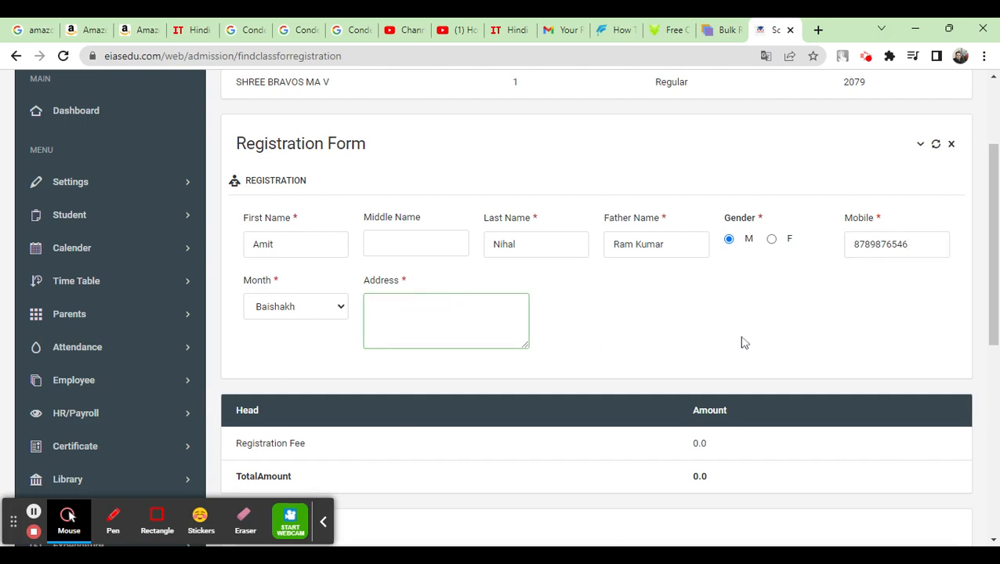
pyautogui.write('Mumbai')
pyautogui.scroll(-4, 746, 342)
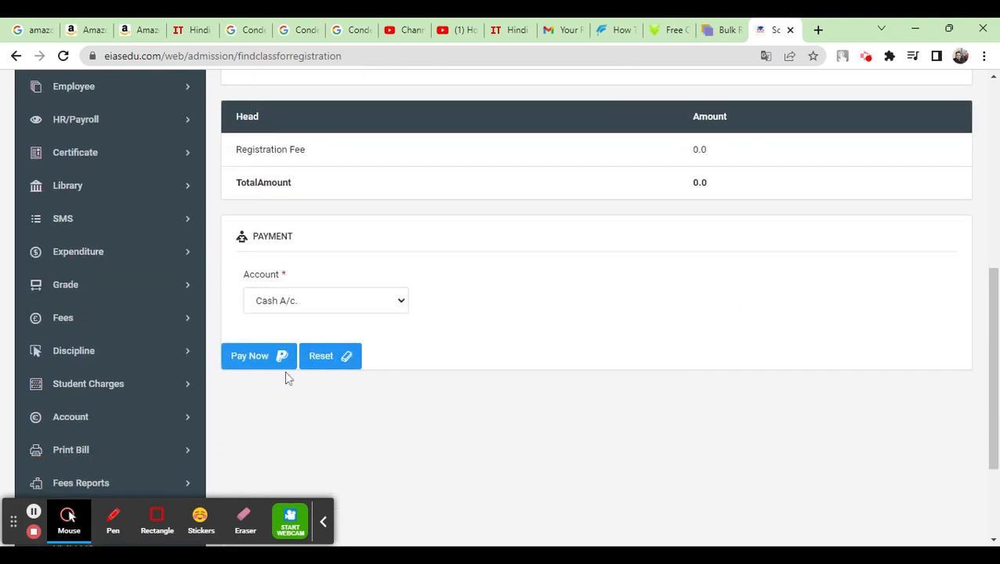
pyautogui.click(261, 365)
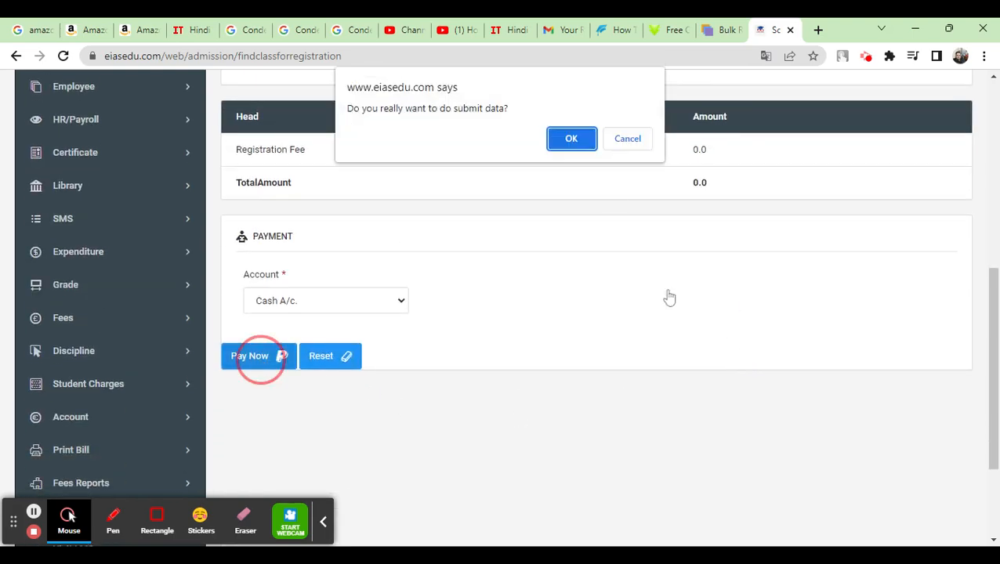
# Confirm the registration submission, then go to Modify Registration.
pyautogui.click(574, 146)
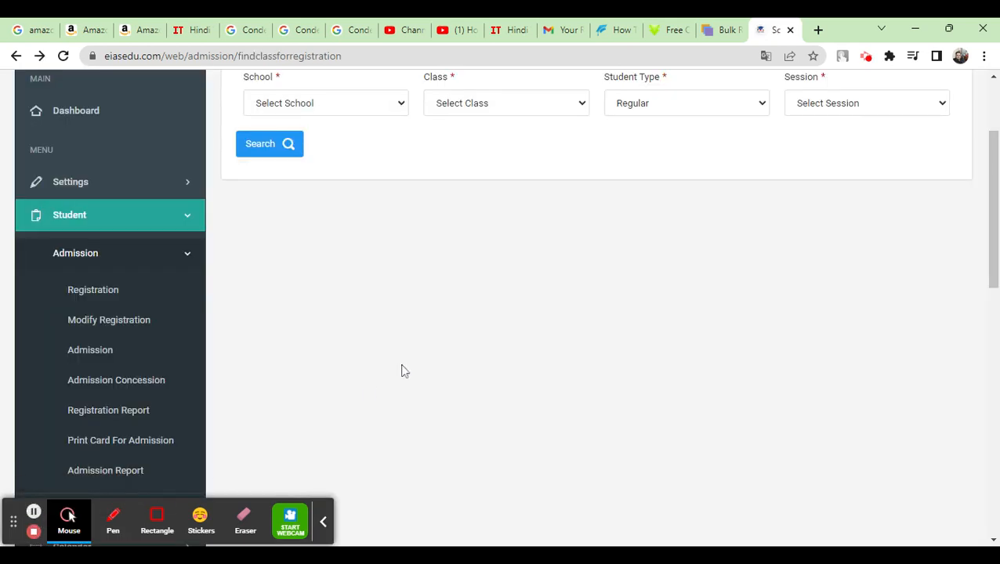
pyautogui.click(96, 327)
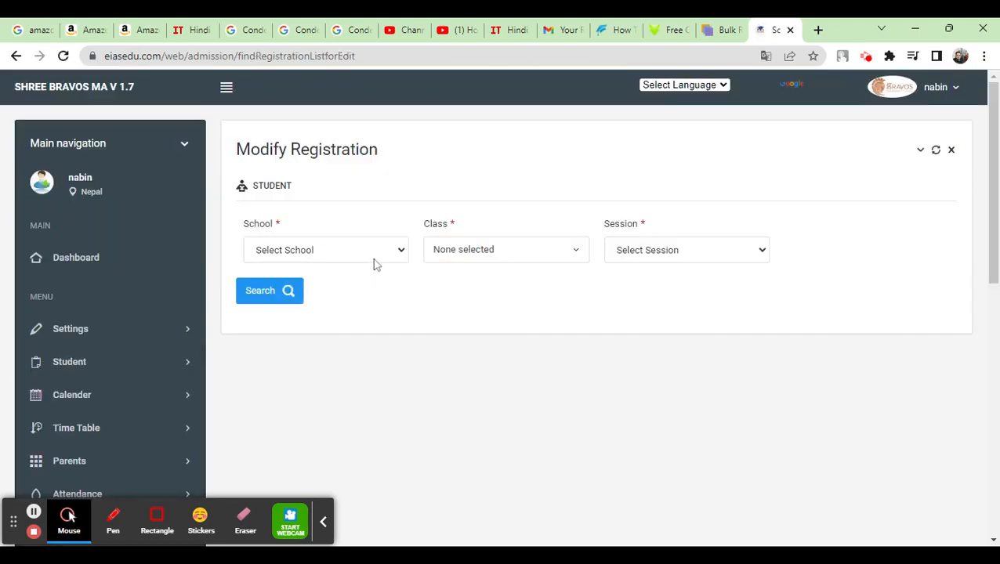
# Select SHREE BRAVOS MA V, class 1 and session 2079 for the registration search.
pyautogui.click(370, 252)
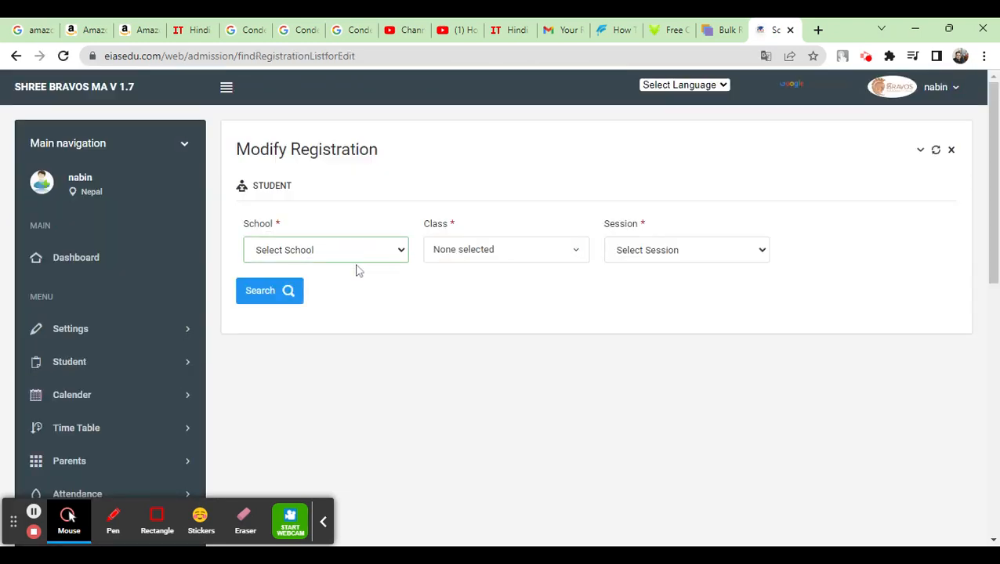
pyautogui.click(357, 274)
pyautogui.click(502, 252)
pyautogui.click(464, 312)
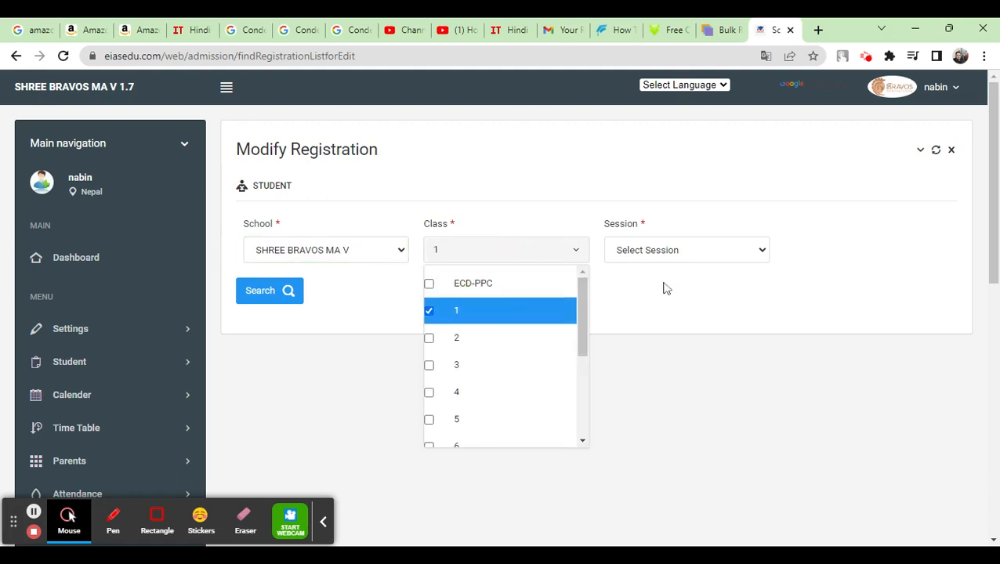
pyautogui.click(668, 250)
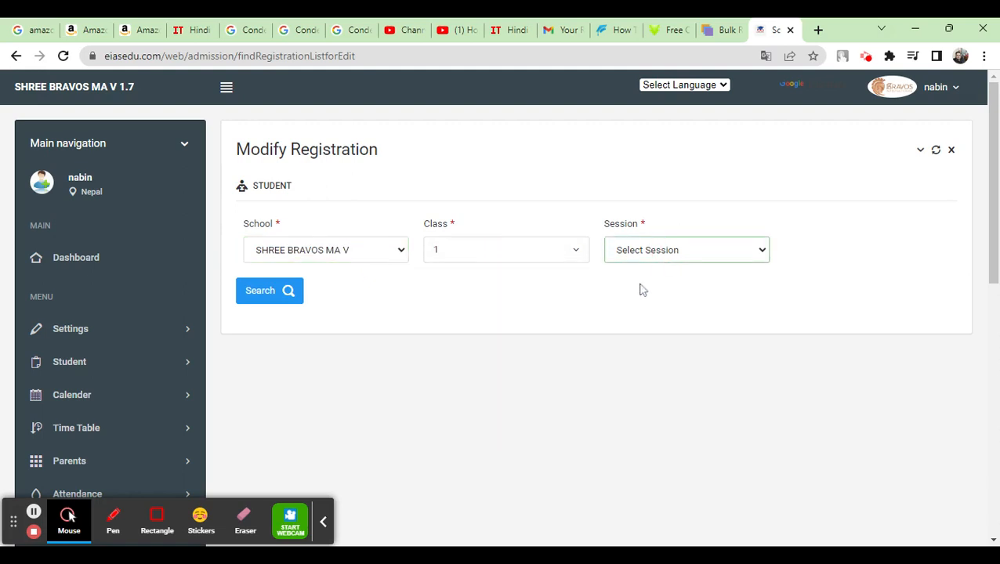
pyautogui.click(642, 288)
# Add classes 2, 3 and ECD-PPC, then search and scroll to the Registration List.
pyautogui.click(476, 247)
pyautogui.click(463, 342)
pyautogui.click(459, 363)
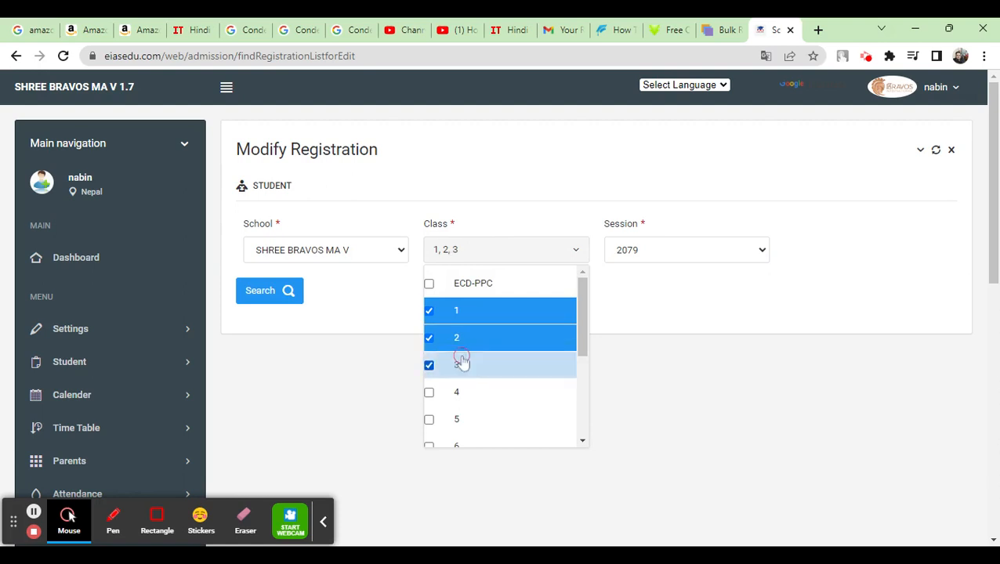
pyautogui.click(469, 285)
pyautogui.click(271, 291)
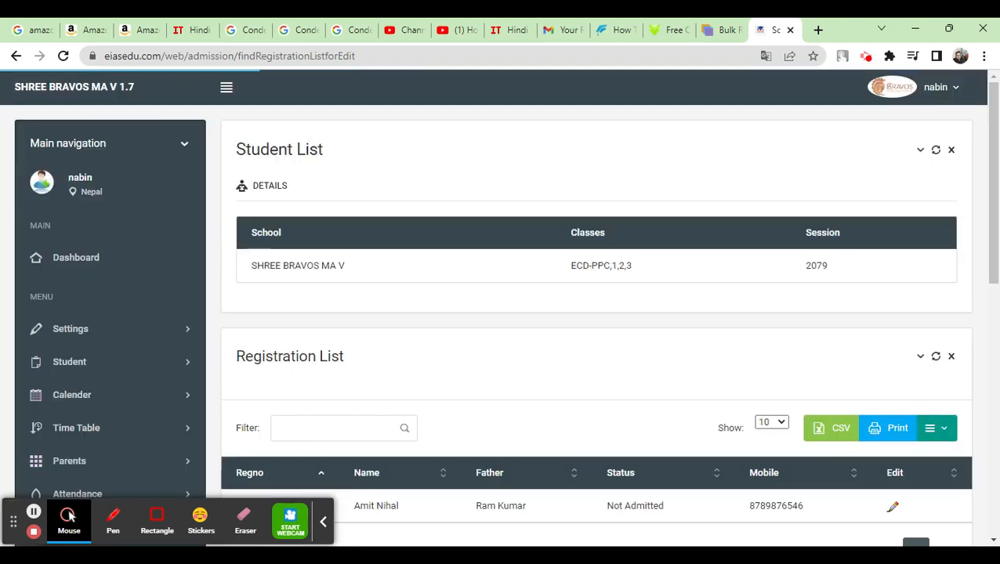
pyautogui.scroll(-3, 555, 338)
pyautogui.scroll(-1, 555, 339)
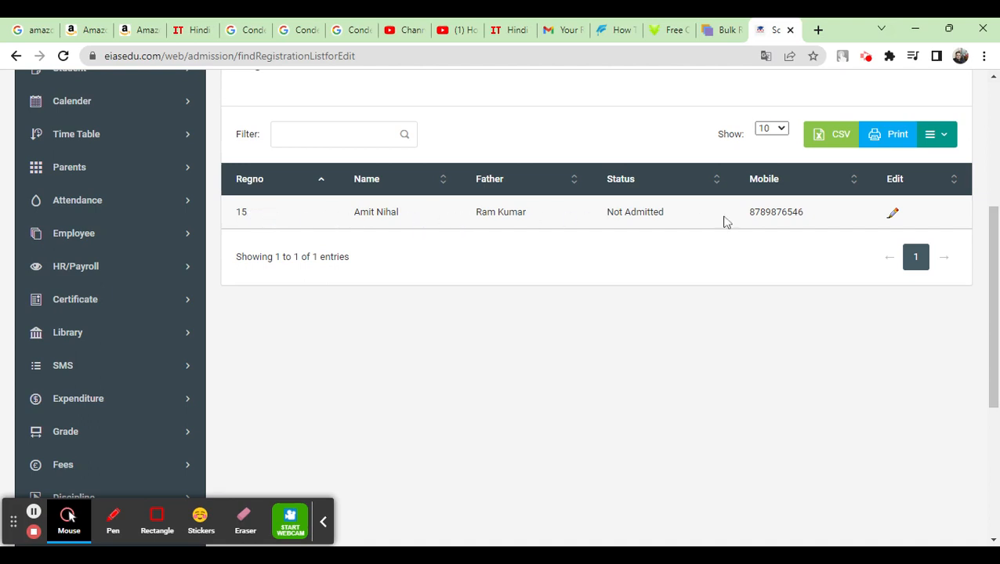
# Open registration 15, the Not Admitted class 1 student, for editing.
pyautogui.click(894, 215)
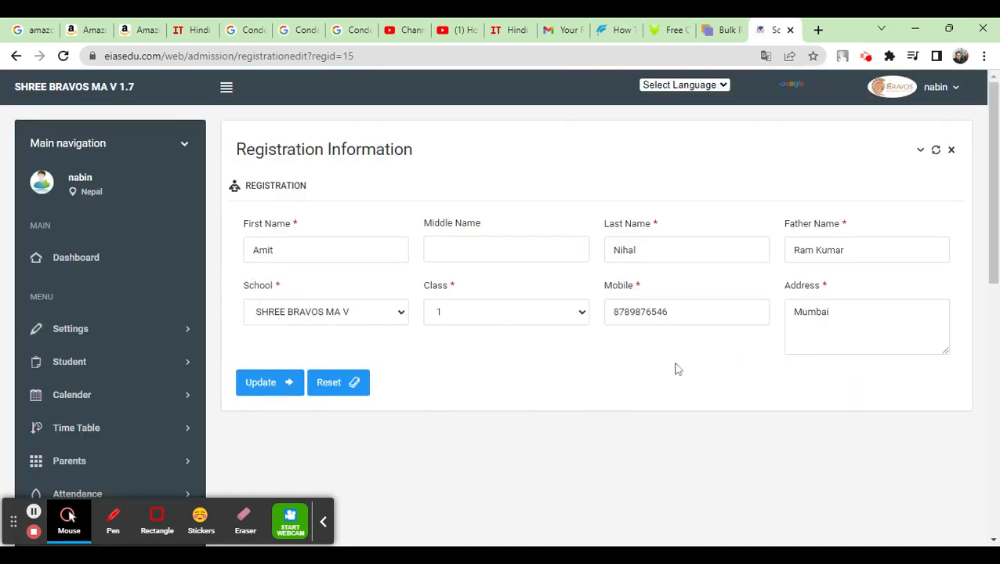
pyautogui.scroll(-3, 400, 314)
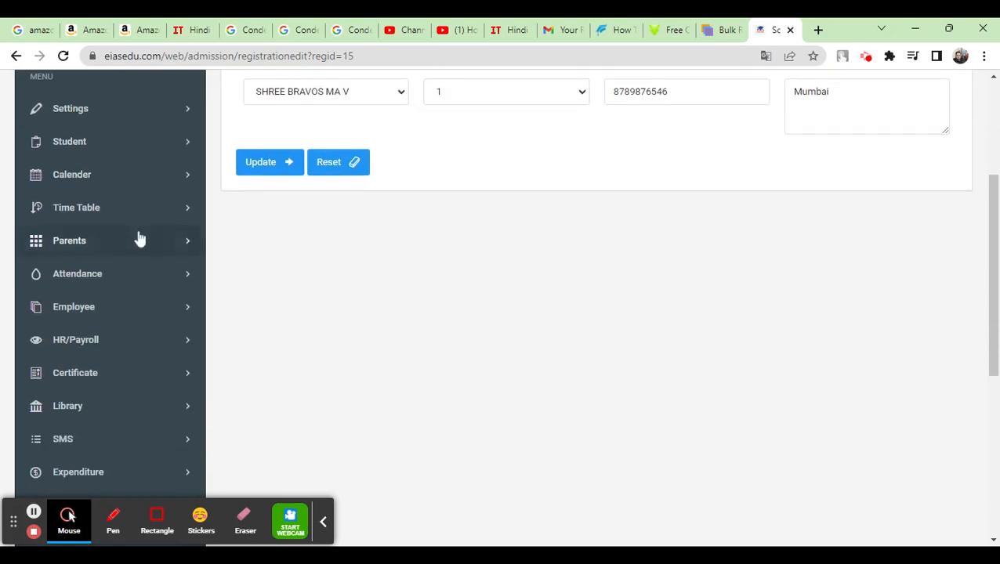
pyautogui.click(85, 152)
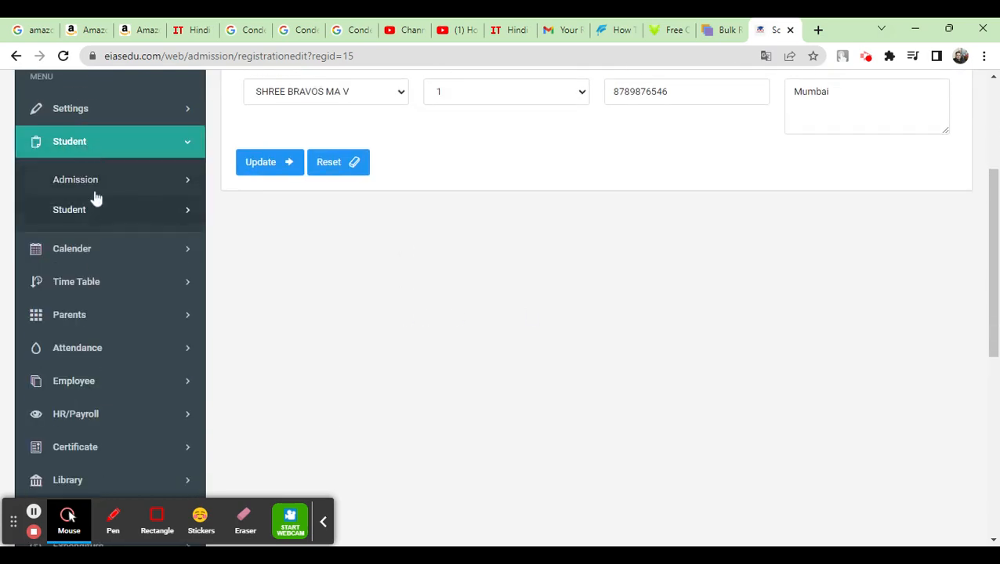
# Go to the Admission page under Student > Admission.
pyautogui.click(95, 193)
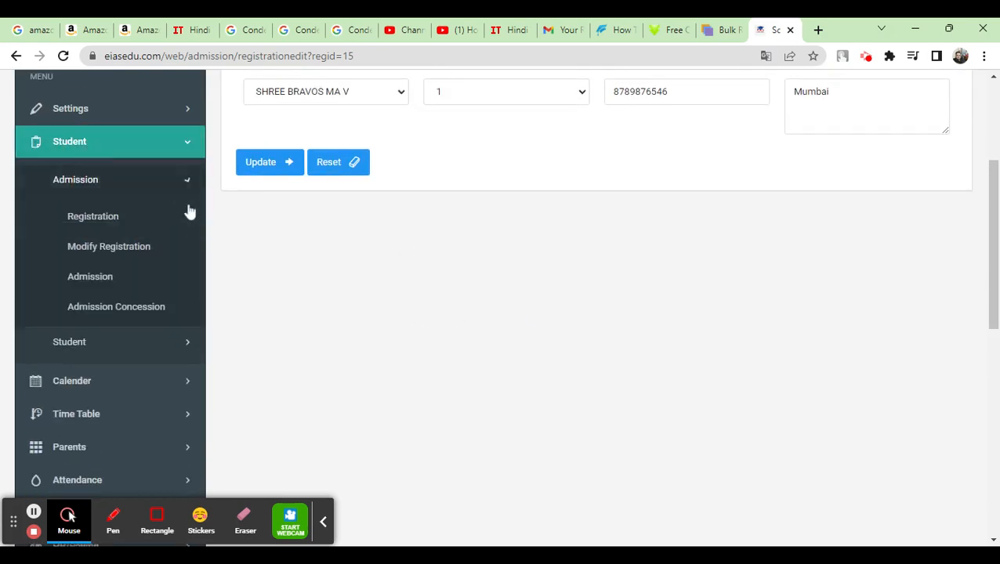
pyautogui.click(87, 279)
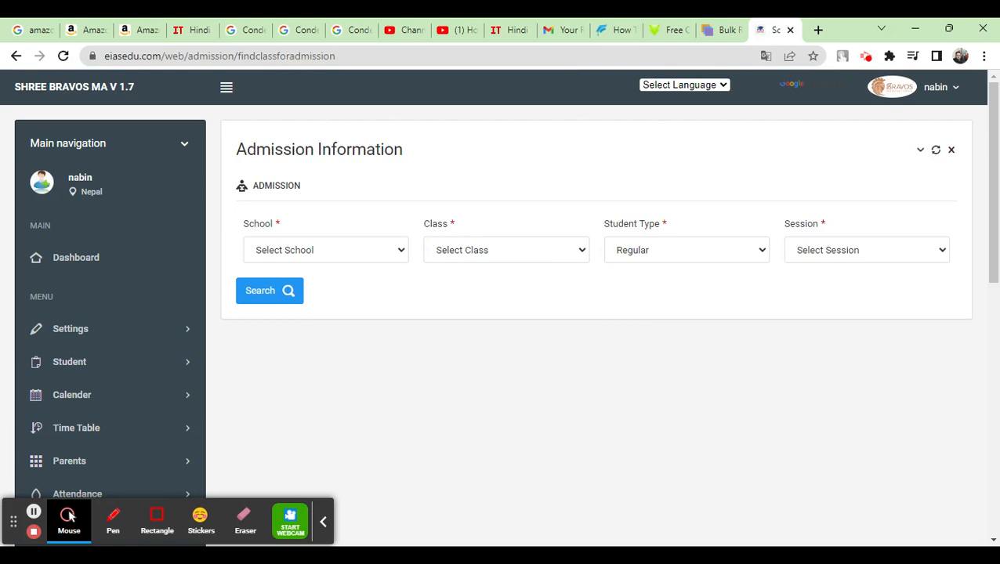
# Search admissions for SHREE BRAVOS MA V, class 1, session 2079.
pyautogui.click(376, 264)
pyautogui.click(355, 274)
pyautogui.click(494, 261)
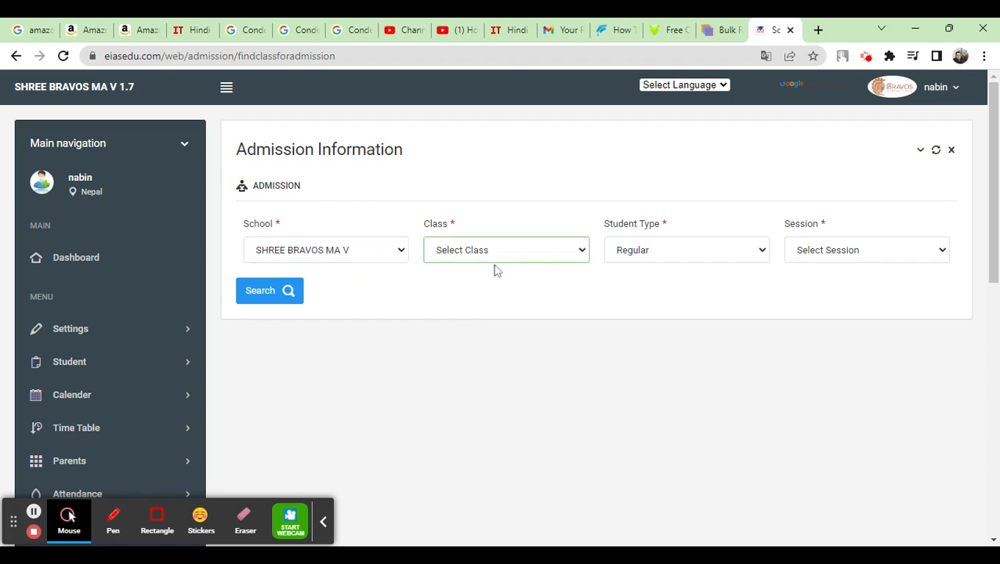
pyautogui.click(494, 270)
pyautogui.click(708, 255)
pyautogui.click(890, 259)
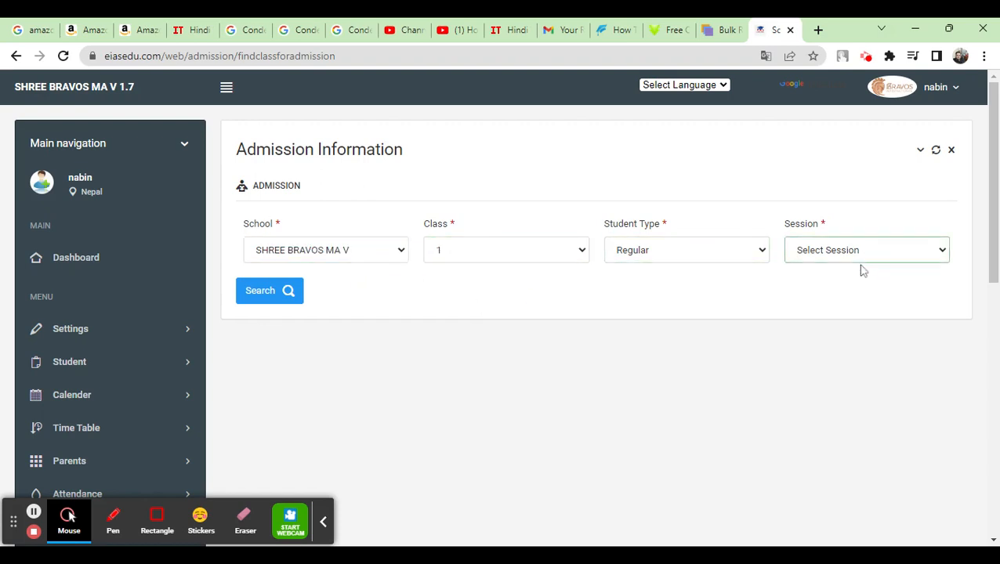
pyautogui.click(862, 268)
pyautogui.click(263, 294)
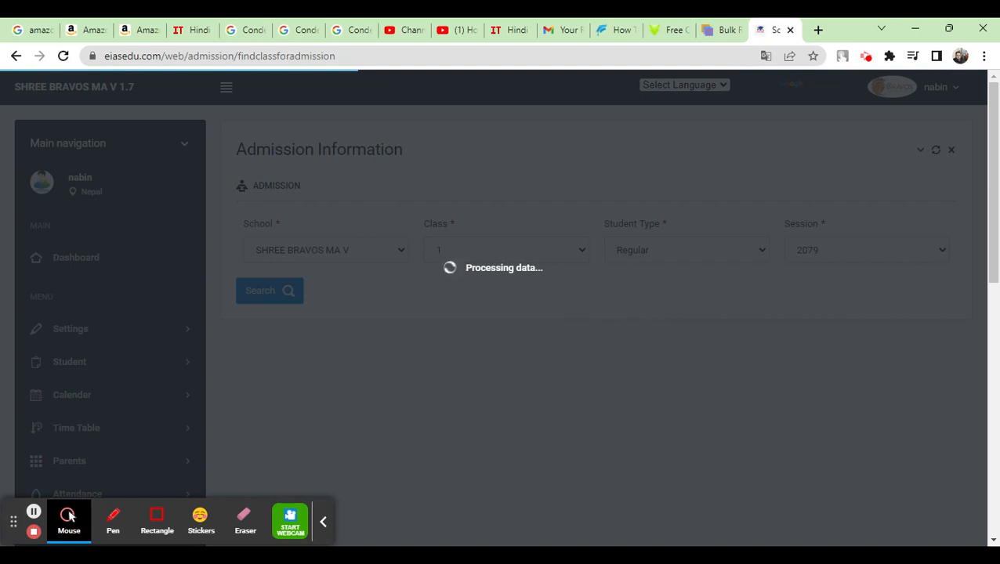
pyautogui.scroll(-2, 582, 322)
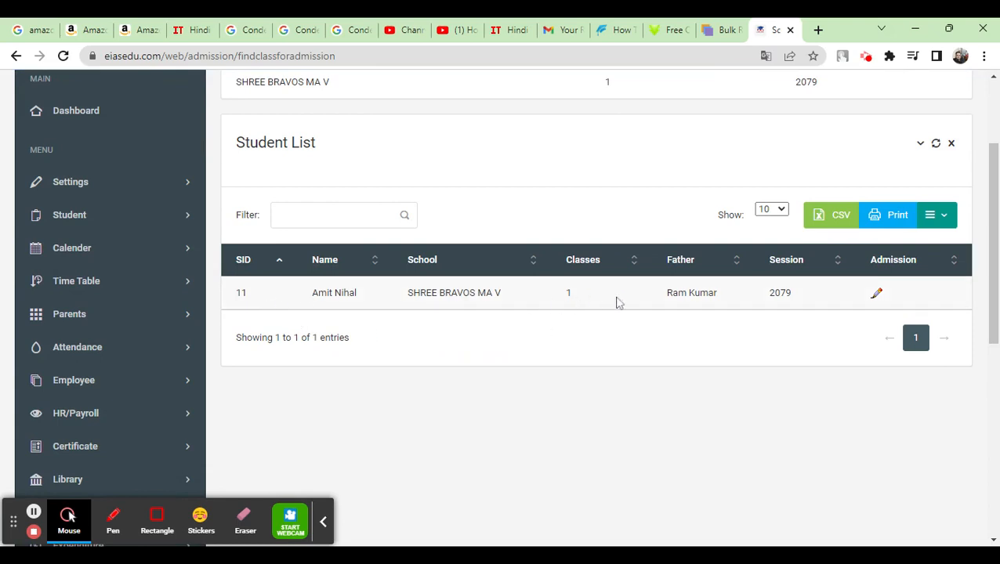
# Open registration 15's admission form, trying conveyance Yes, then setting it back to No.
pyautogui.click(877, 293)
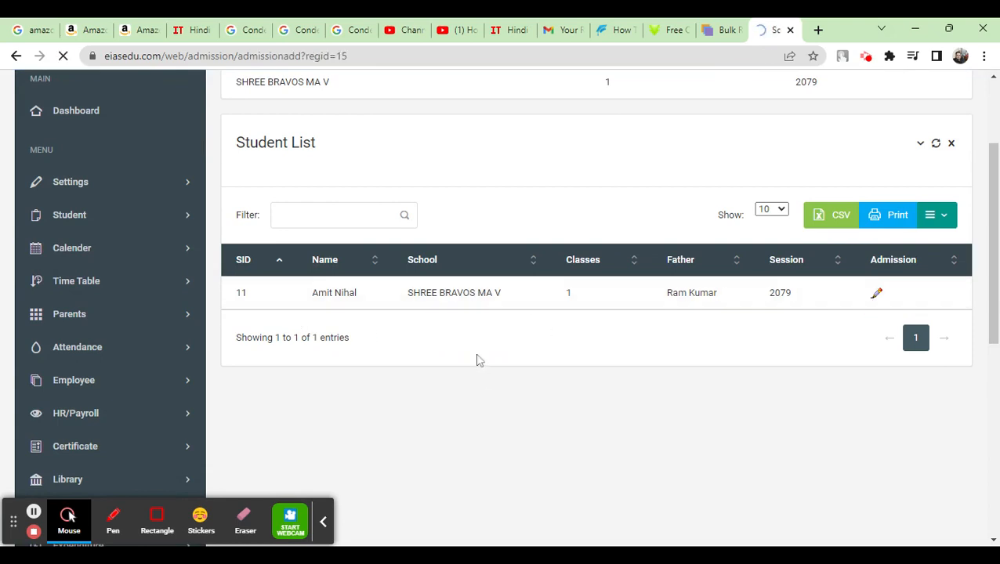
pyautogui.scroll(-2, 444, 350)
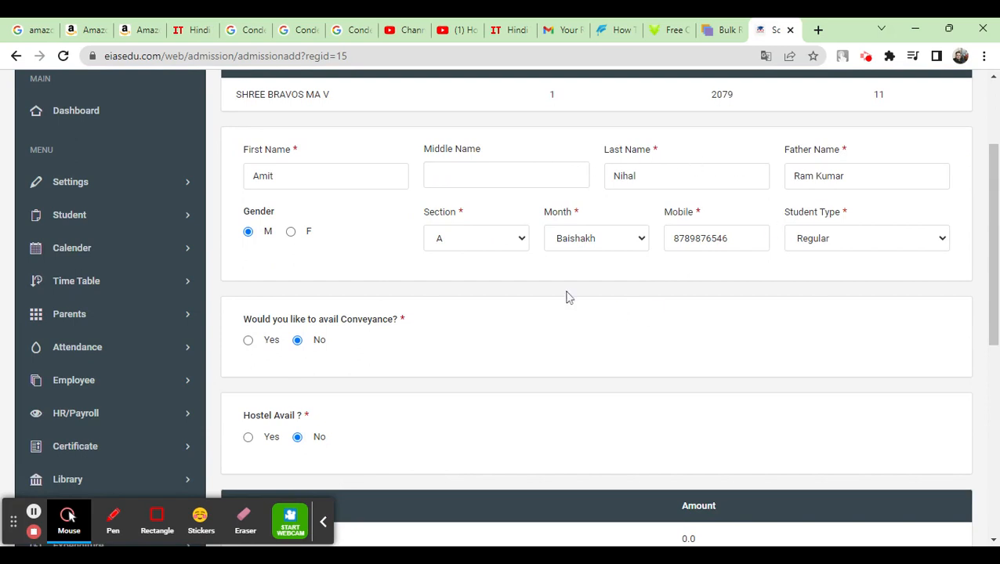
pyautogui.scroll(-2, 565, 296)
pyautogui.moveTo(243, 172); pyautogui.dragTo(424, 185)
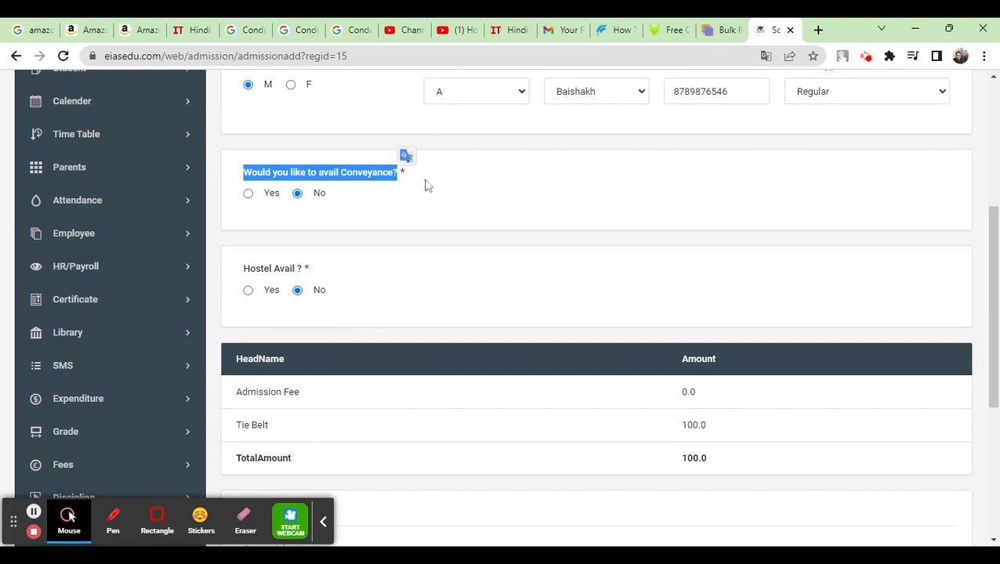
pyautogui.click(249, 195)
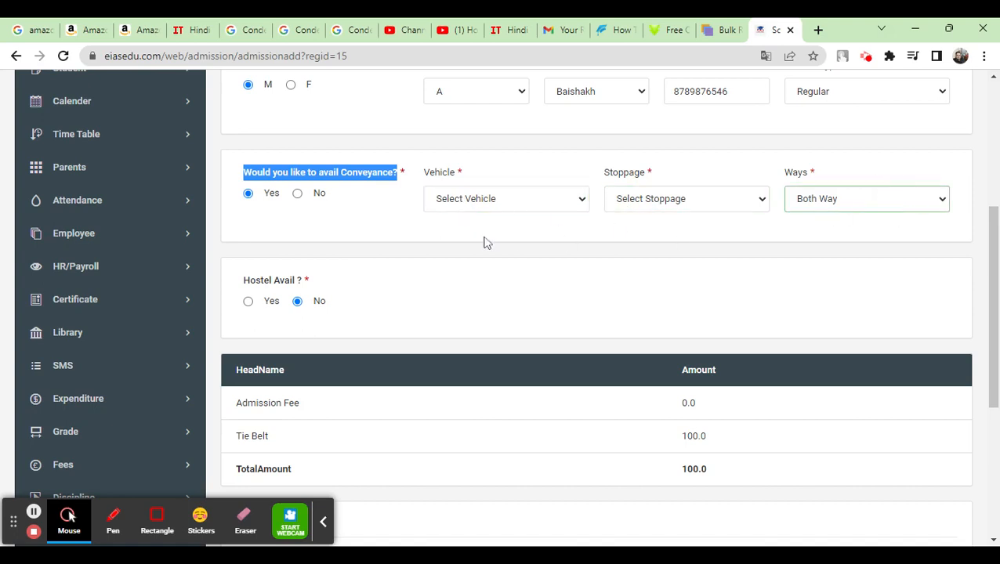
pyautogui.click(297, 193)
pyautogui.click(296, 222)
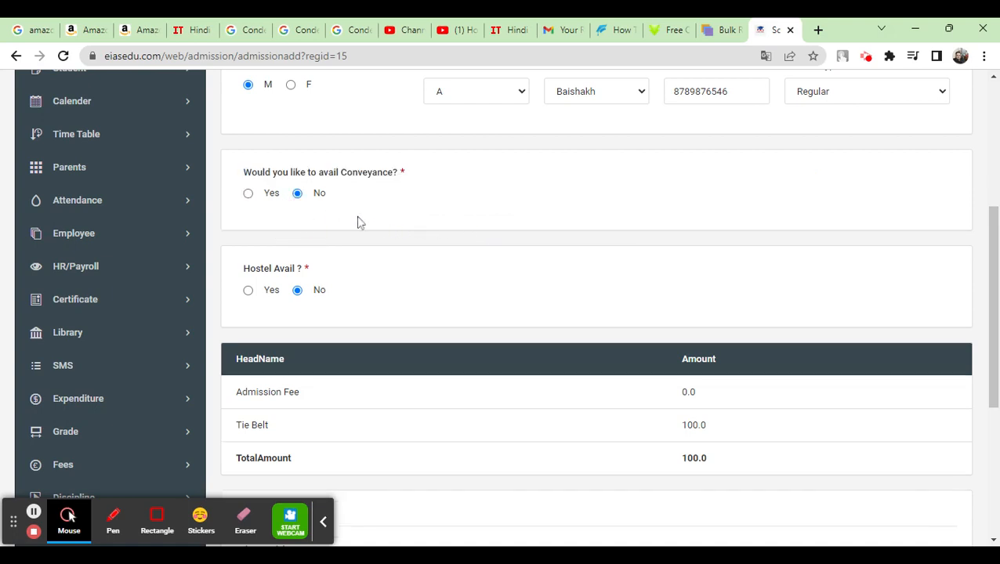
pyautogui.scroll(-1, 401, 221)
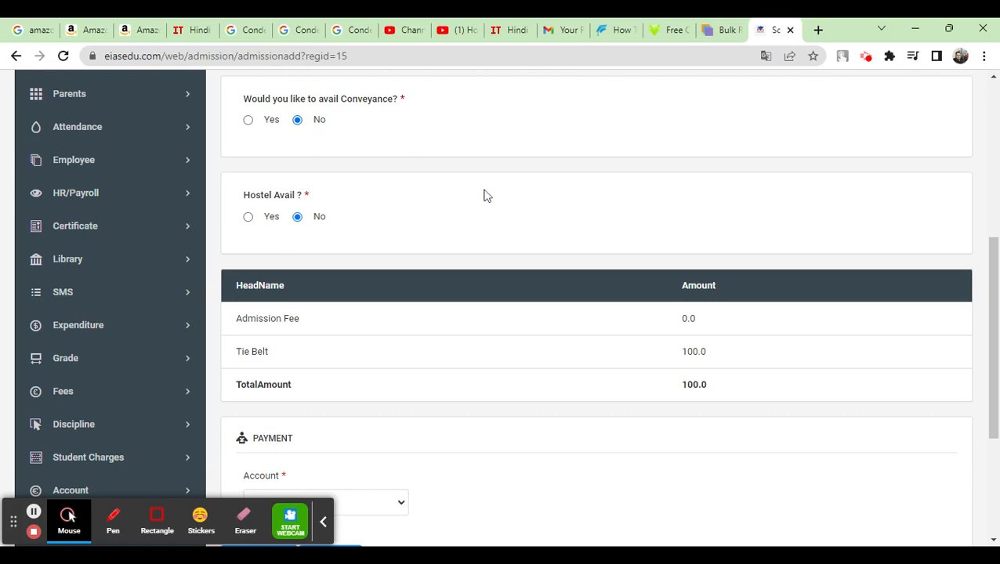
pyautogui.click(249, 218)
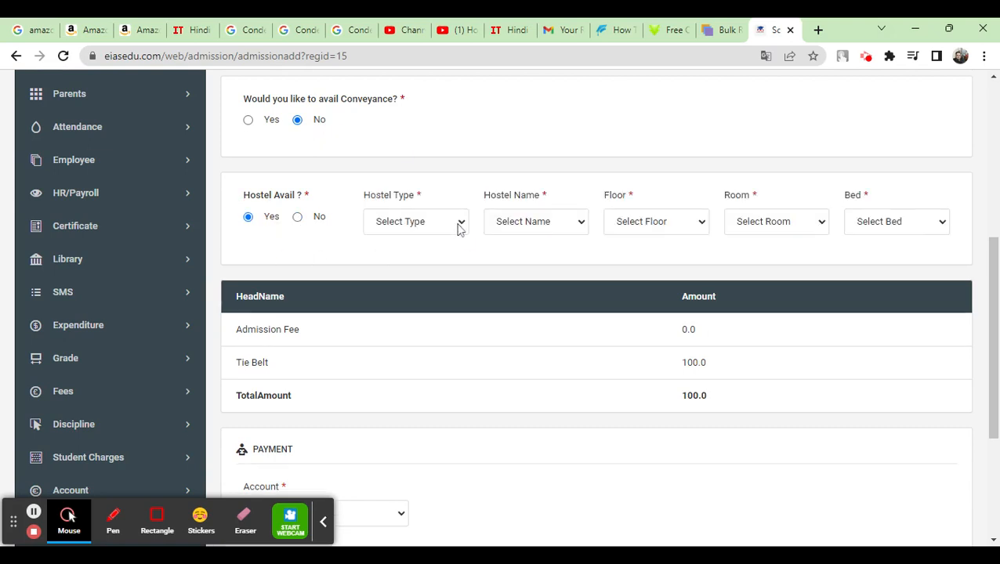
pyautogui.click(460, 225)
pyautogui.click(435, 243)
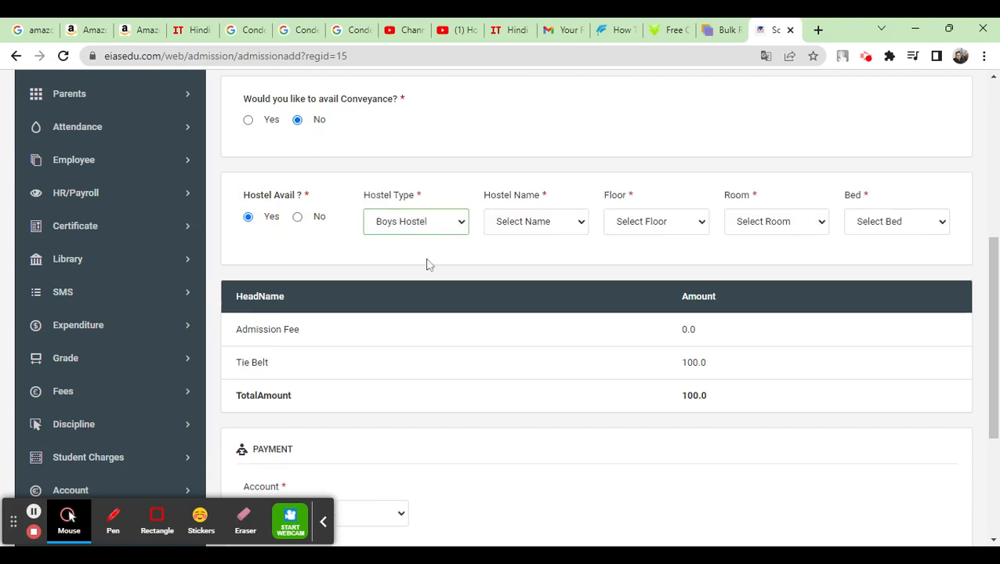
pyautogui.click(543, 229)
pyautogui.click(665, 223)
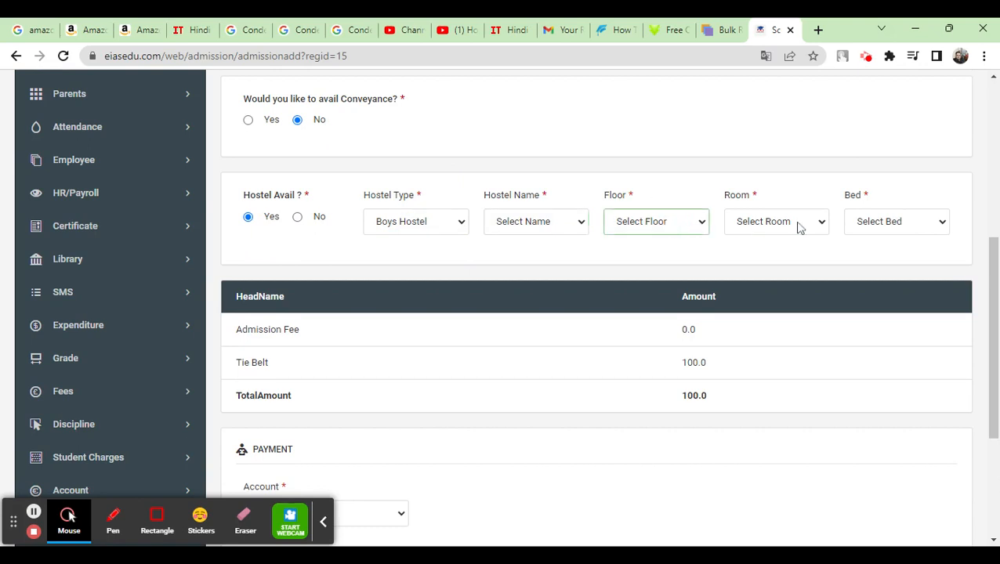
pyautogui.click(799, 225)
pyautogui.click(914, 225)
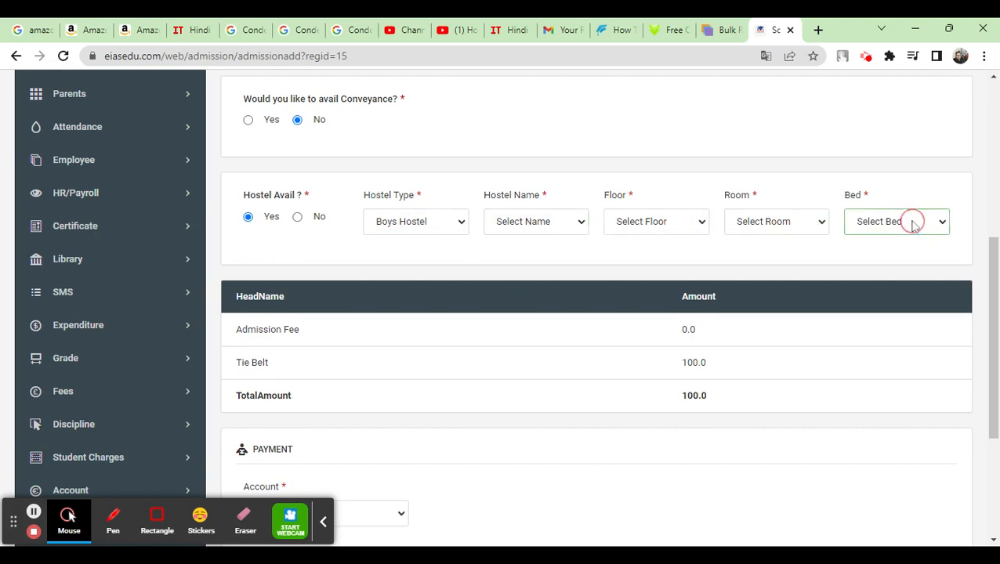
pyautogui.click(297, 217)
pyautogui.scroll(-2, 466, 270)
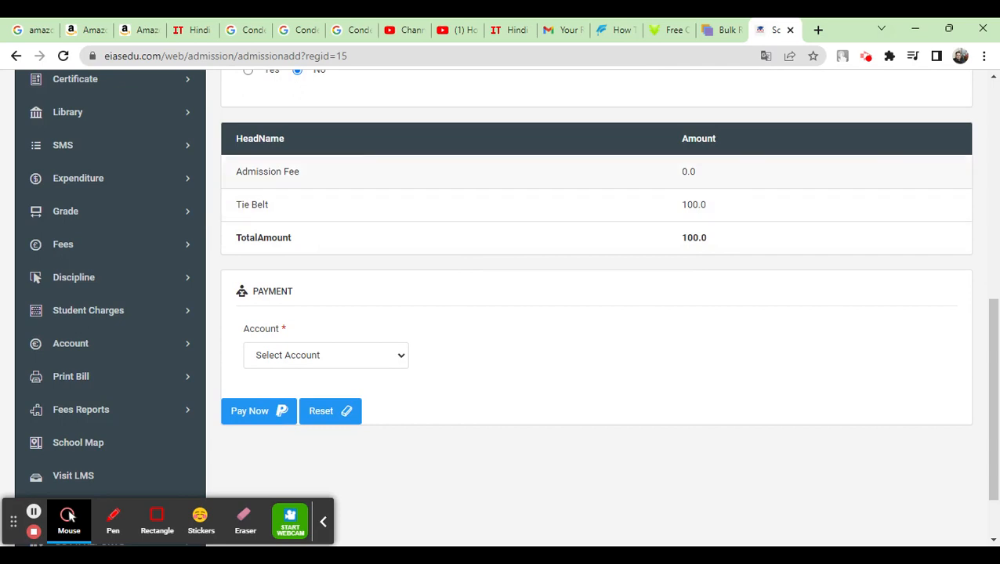
# Review the Admission Fee and Tie Belt 100.0 items and the 100.0 total.
pyautogui.moveTo(240, 171); pyautogui.dragTo(312, 178)
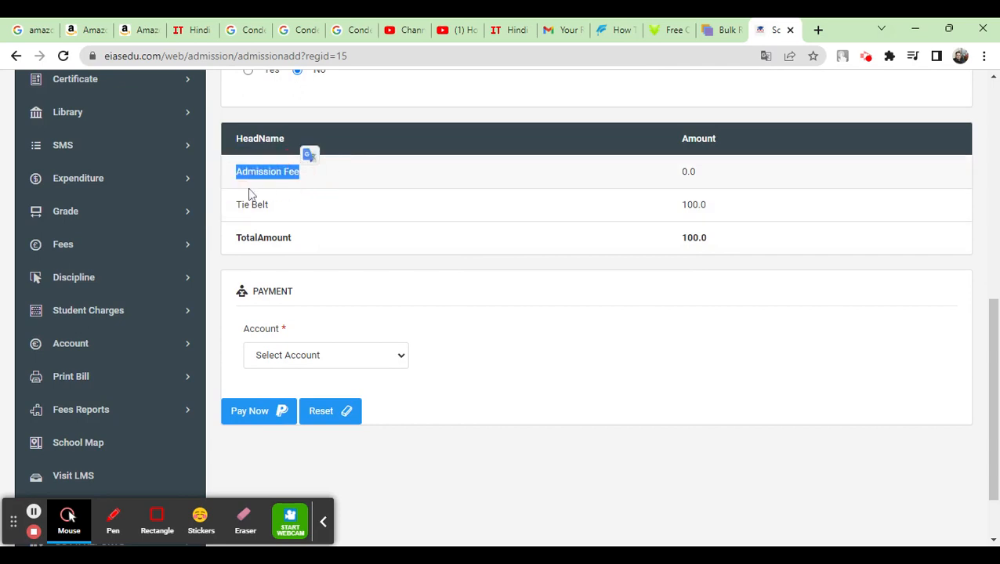
pyautogui.moveTo(238, 204); pyautogui.dragTo(334, 206)
pyautogui.keyDown('shift'); pyautogui.click(732, 206); pyautogui.keyUp('shift')
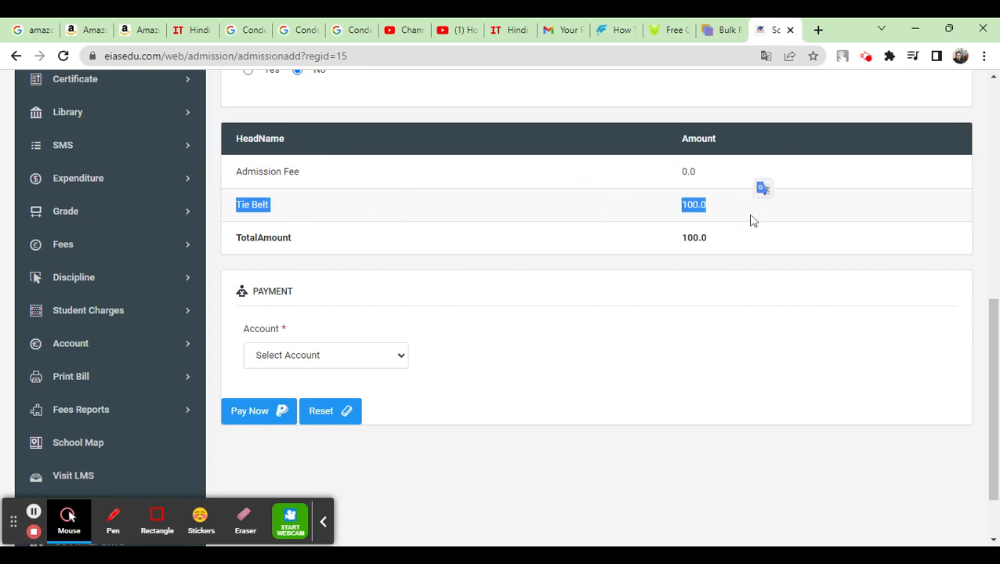
pyautogui.moveTo(682, 237); pyautogui.dragTo(726, 237)
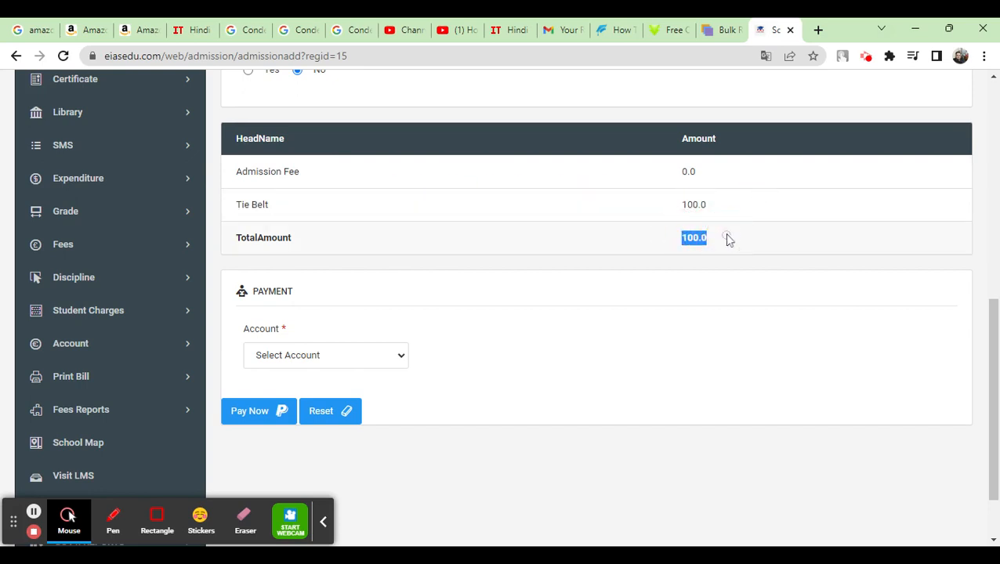
# Set the payment account to Online A/c. and the payment mode to NetBanking.
pyautogui.click(333, 377)
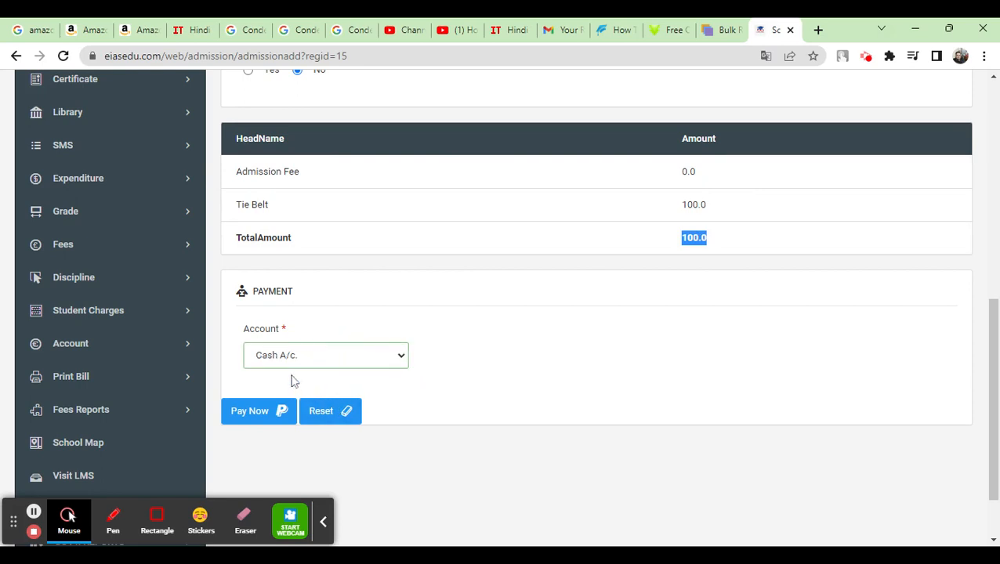
pyautogui.click(345, 357)
pyautogui.click(355, 390)
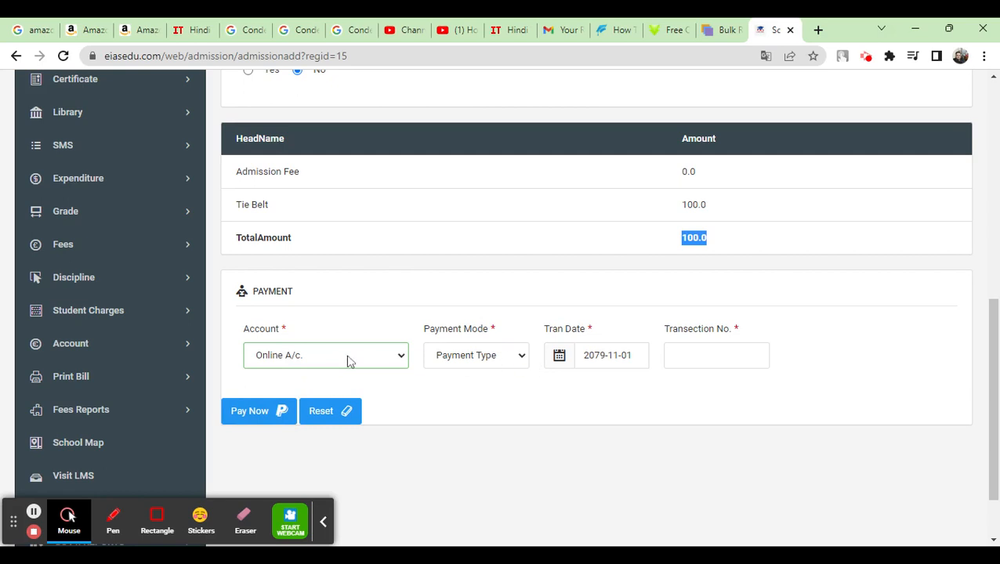
pyautogui.click(508, 355)
pyautogui.click(481, 407)
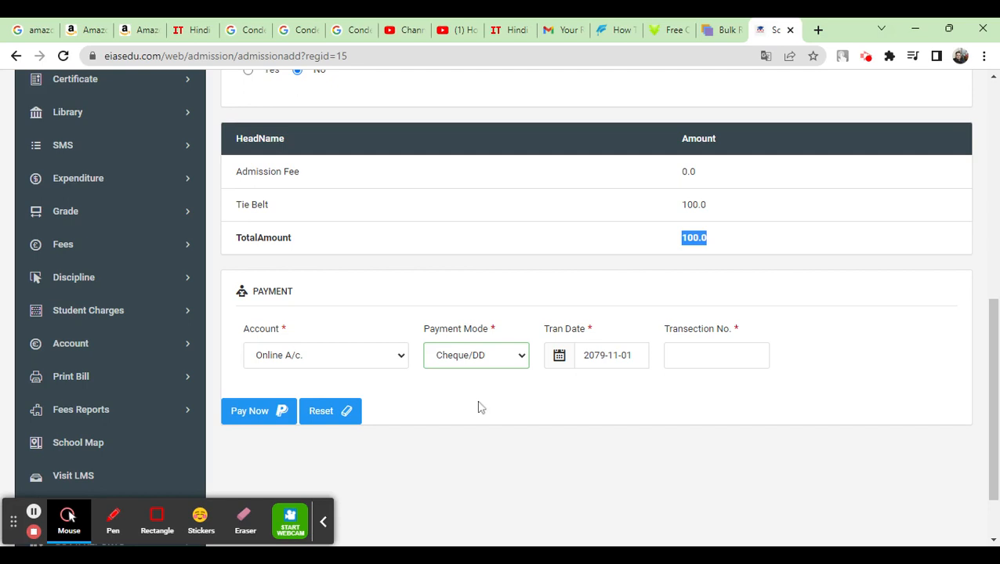
pyautogui.click(688, 361)
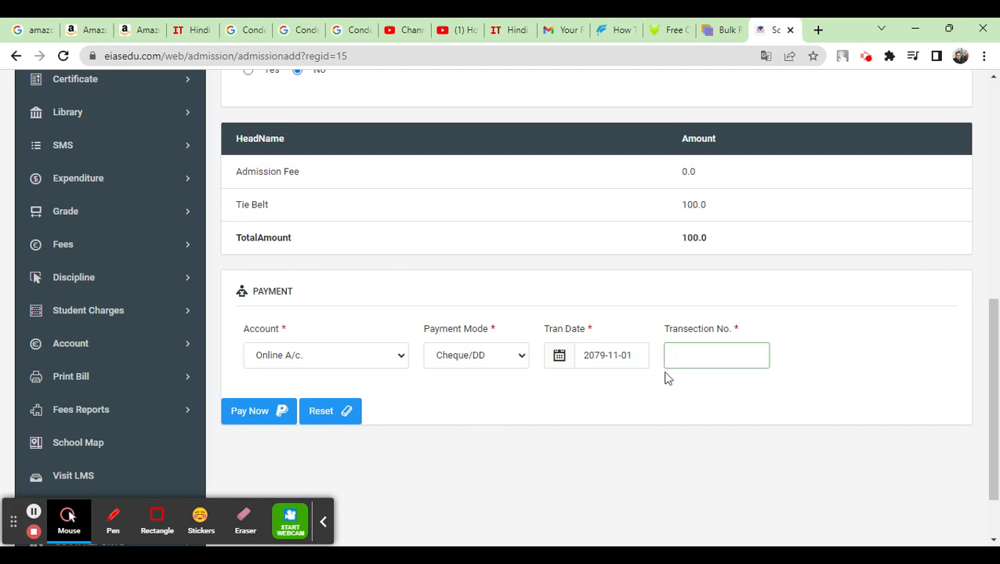
pyautogui.click(694, 365)
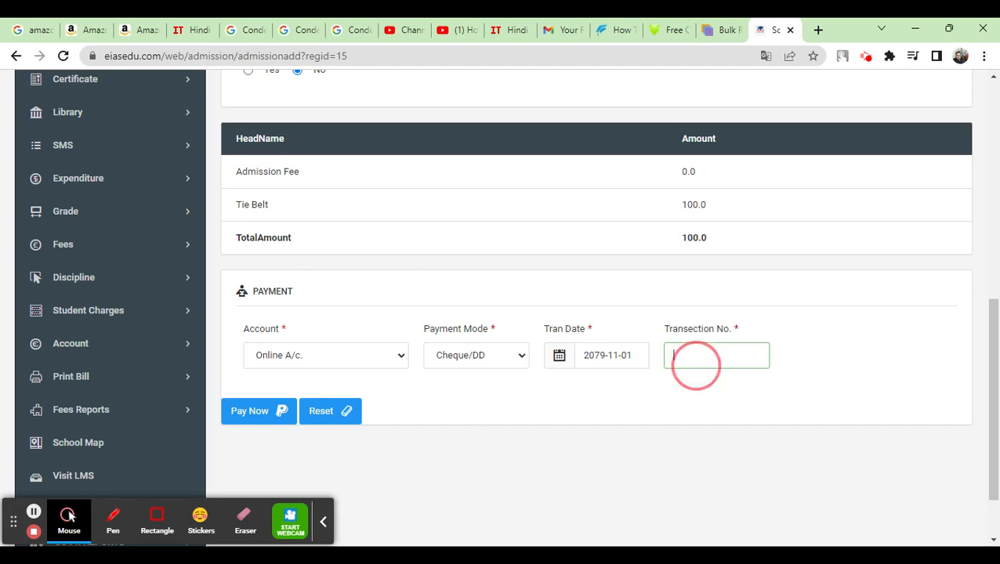
pyautogui.click(518, 360)
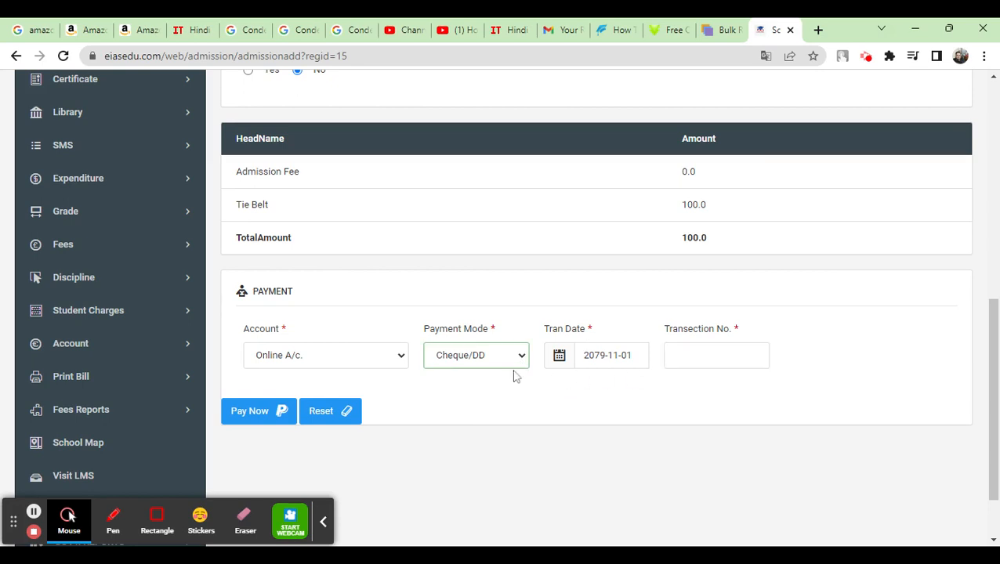
pyautogui.click(476, 420)
pyautogui.click(522, 365)
pyautogui.click(485, 426)
pyautogui.click(716, 356)
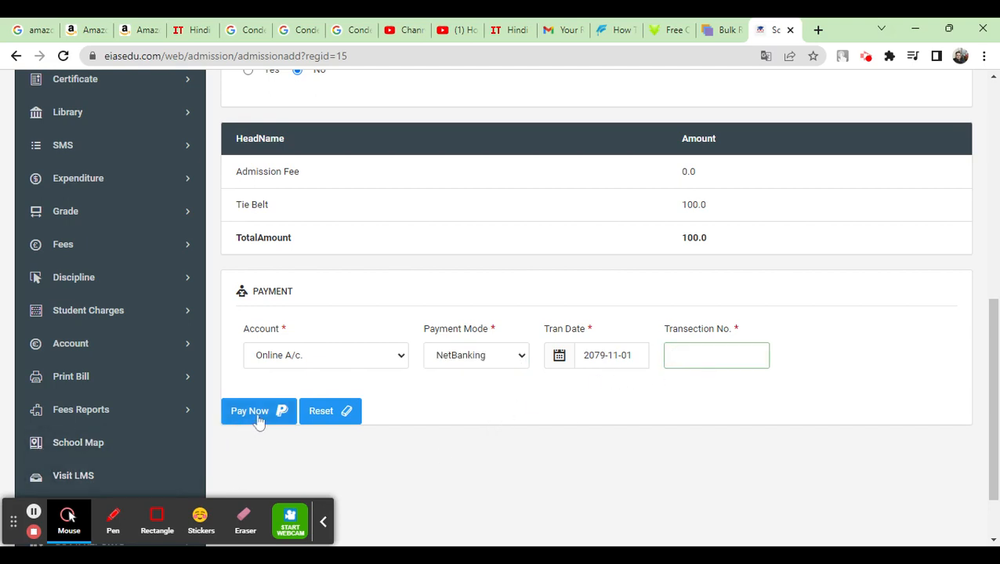
# Go through Student > Admission in the sidebar to the Admission Concession page.
pyautogui.scroll(4, 398, 360)
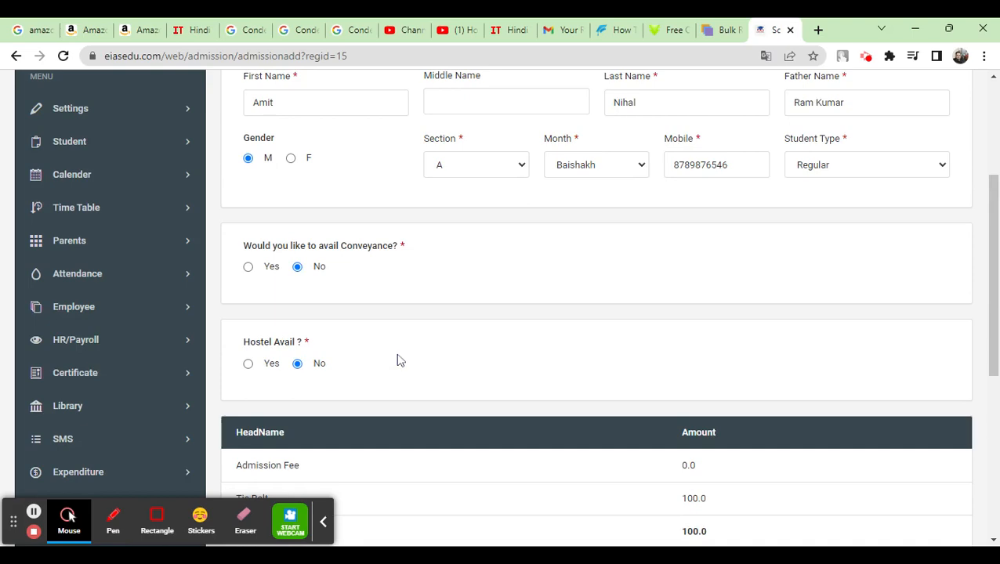
pyautogui.scroll(3, 397, 360)
pyautogui.click(146, 363)
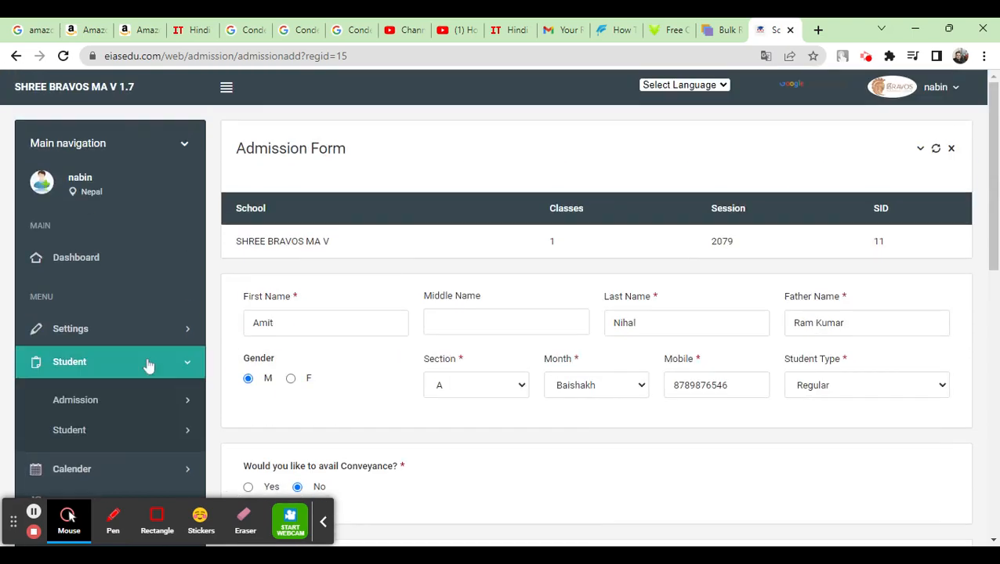
pyautogui.scroll(-2, 149, 366)
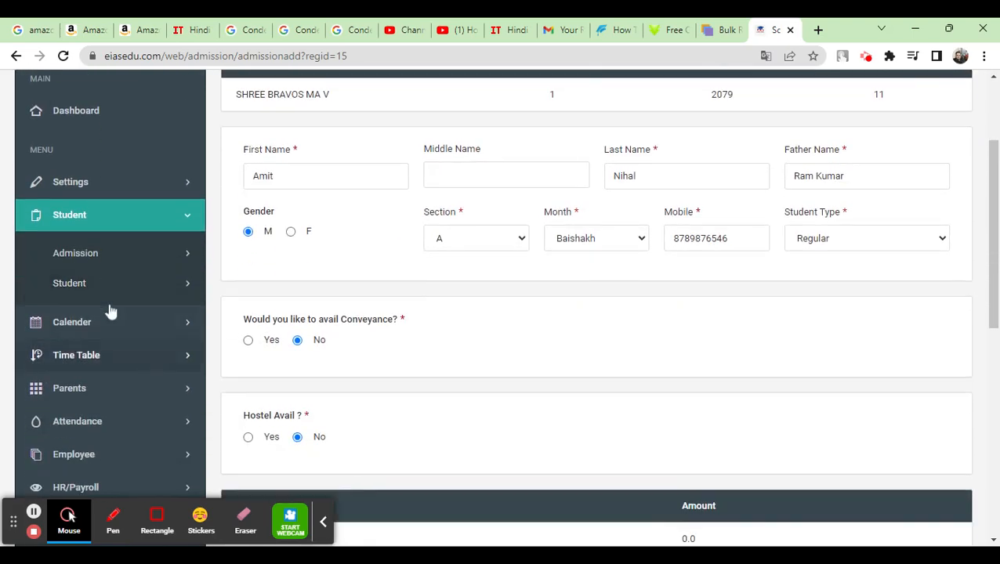
pyautogui.click(111, 262)
pyautogui.scroll(-1, 114, 386)
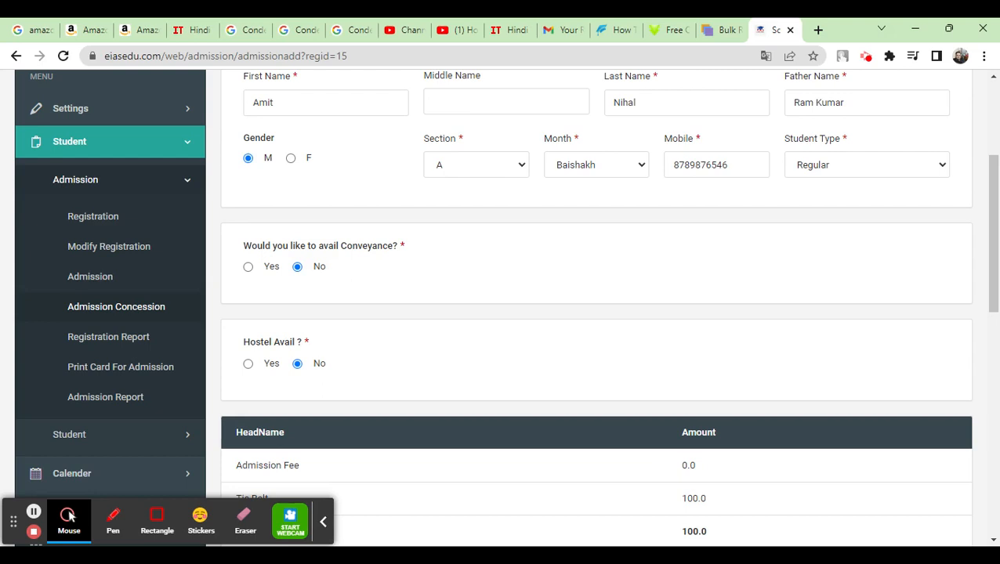
pyautogui.click(108, 313)
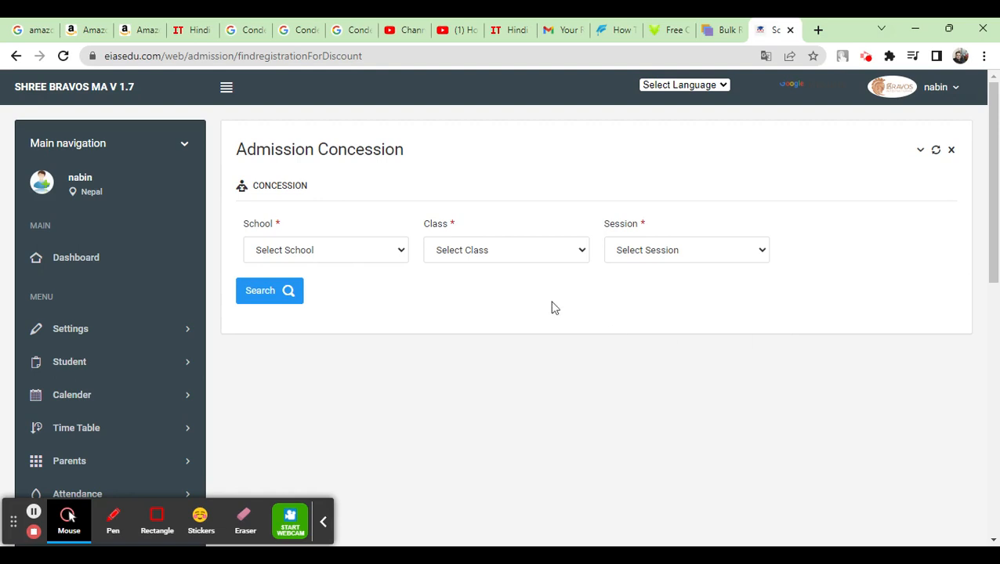
# Search concessions for school SHREE BRAVOS MA V, class 1, session 2079.
pyautogui.click(372, 270)
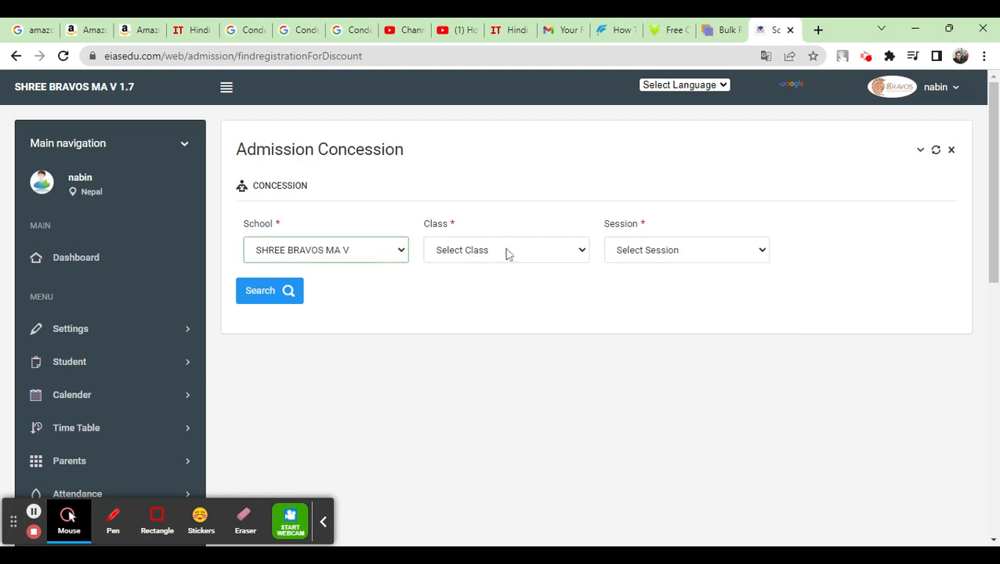
pyautogui.click(505, 252)
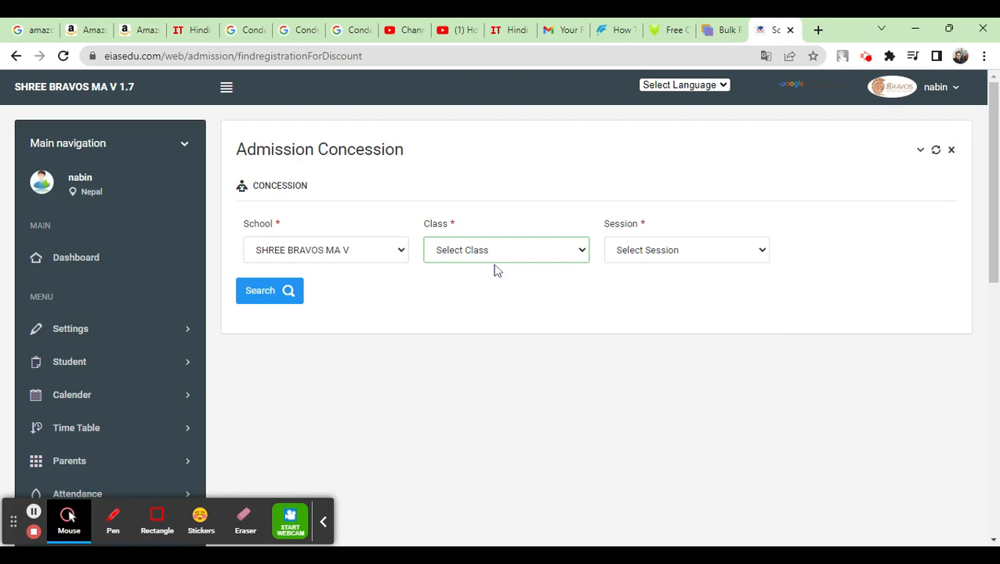
pyautogui.click(495, 268)
pyautogui.click(647, 262)
pyautogui.click(649, 270)
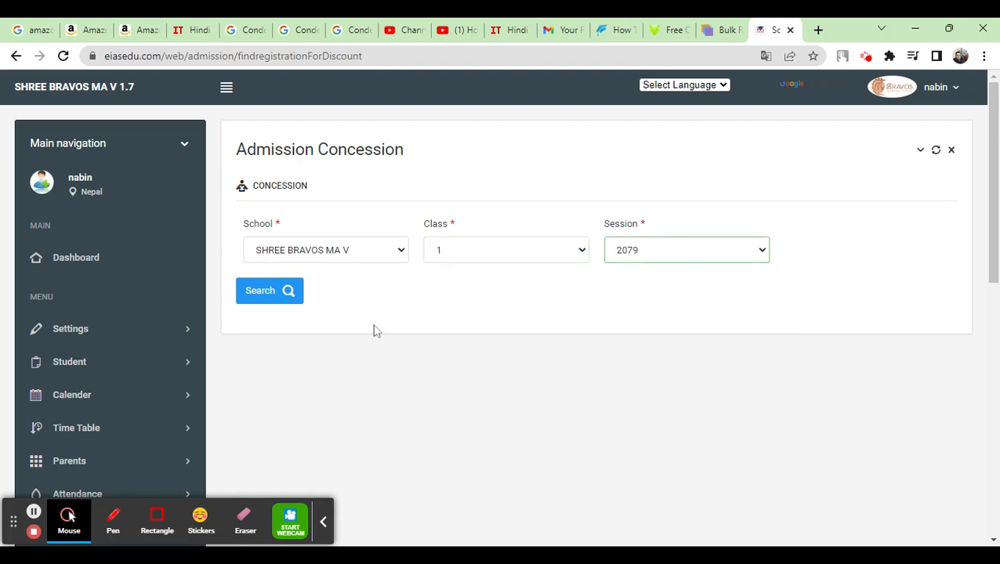
pyautogui.click(247, 295)
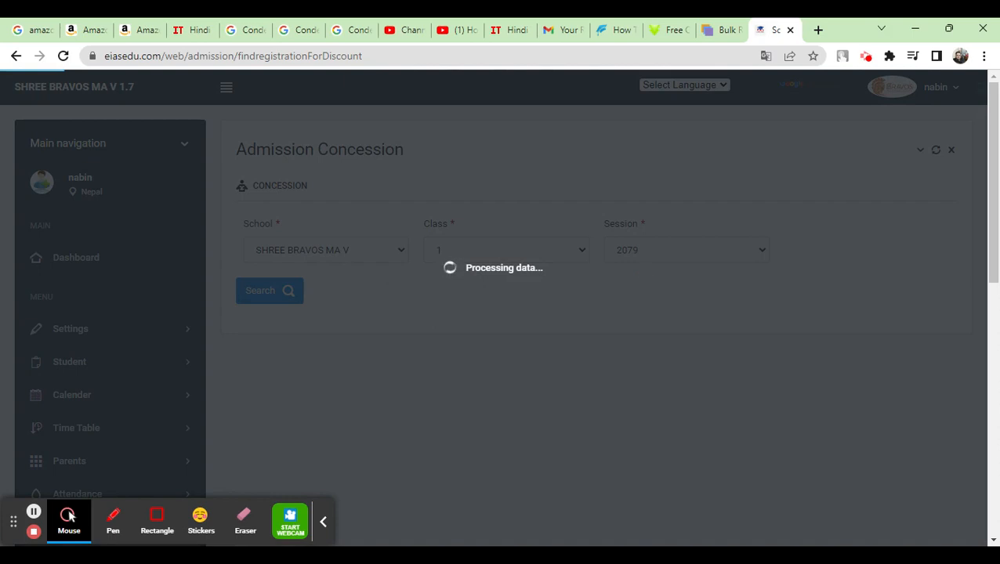
# Review the listed student's details in the search results.
pyautogui.scroll(-2, 641, 290)
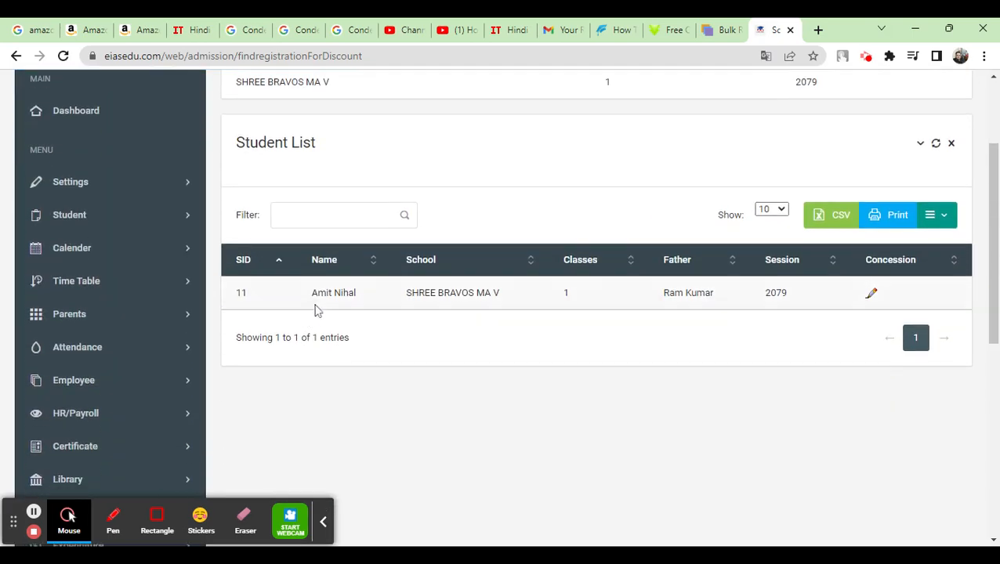
pyautogui.moveTo(314, 305)
pyautogui.mouseDown()
pyautogui.moveTo(314, 296)
pyautogui.moveTo(551, 296)
pyautogui.moveTo(779, 311)
pyautogui.mouseUp()
pyautogui.click(776, 320)
# Open the student's concession form and replace the 0 concession with 50.
pyautogui.click(872, 298)
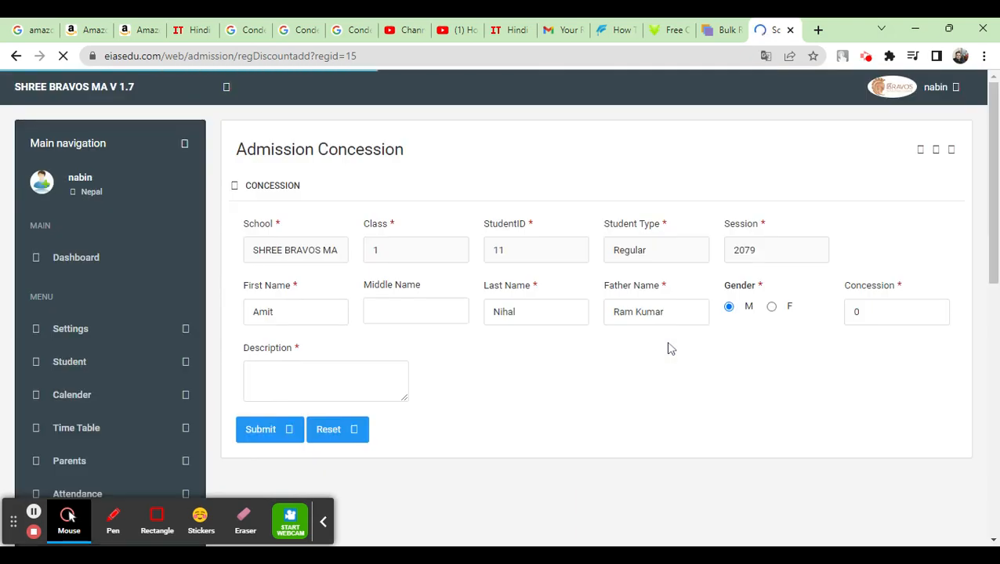
pyautogui.scroll(-1, 690, 347)
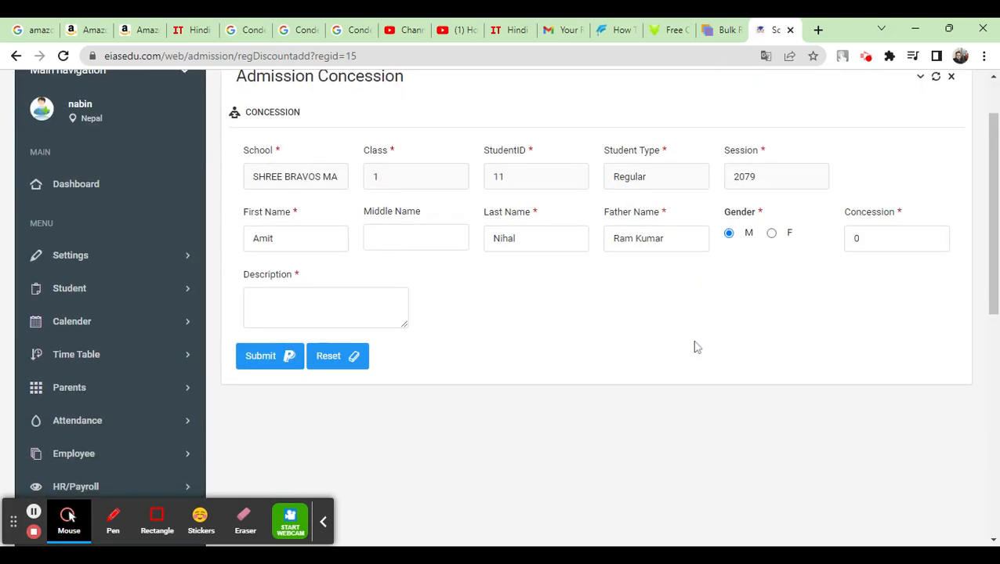
pyautogui.click(855, 238)
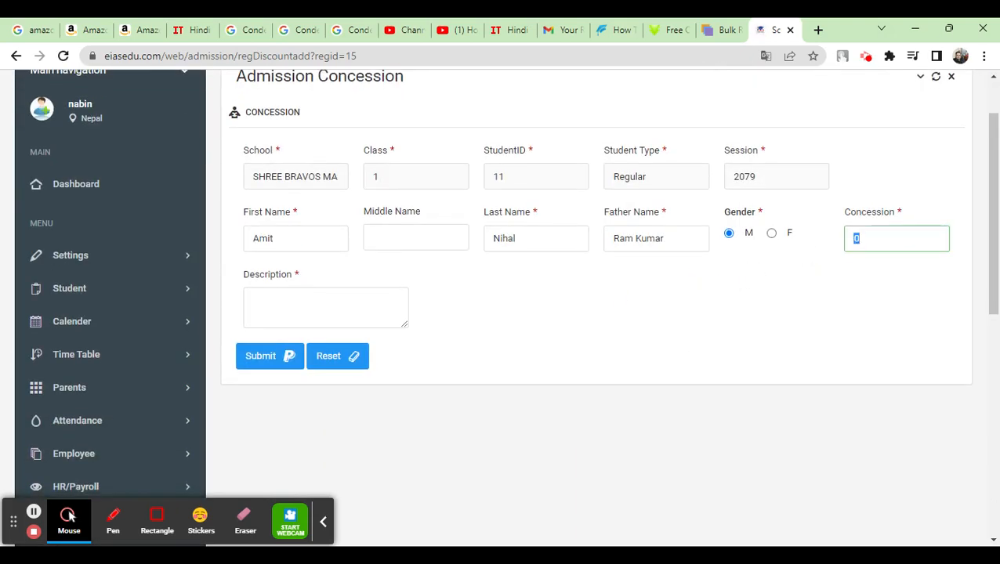
pyautogui.moveTo(848, 212); pyautogui.dragTo(906, 211)
pyautogui.doubleClick(857, 239)
pyautogui.click(884, 238)
pyautogui.moveTo(859, 239); pyautogui.dragTo(818, 244)
# Enter the description 'Concession Money' and submit the concession.
pyautogui.click(291, 308)
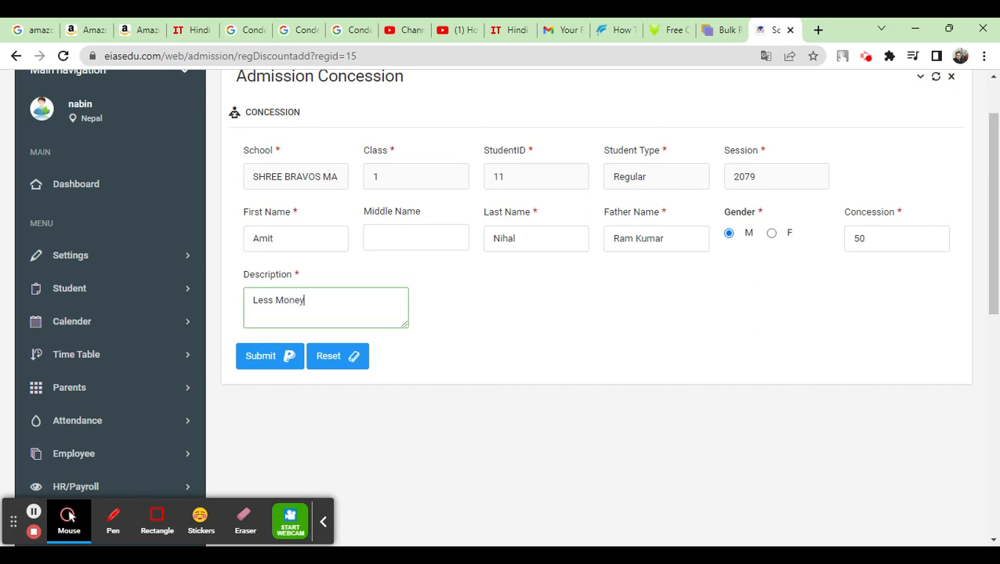
pyautogui.moveTo(312, 300); pyautogui.dragTo(223, 309)
pyautogui.write('Concession')
pyautogui.click(278, 355)
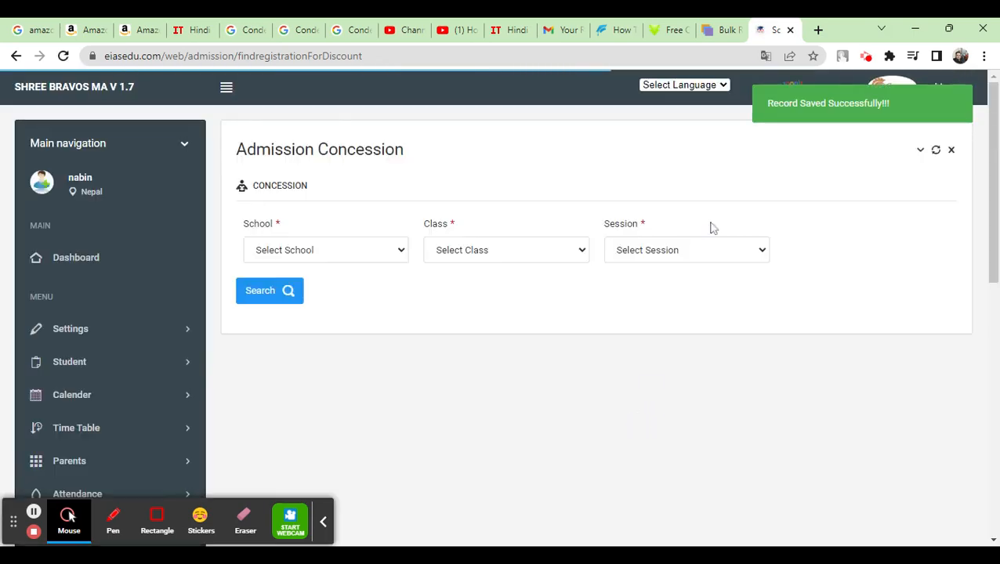
# Open the Student > Admission > Admission page from the sidebar.
pyautogui.click(84, 331)
pyautogui.scroll(-2, 153, 331)
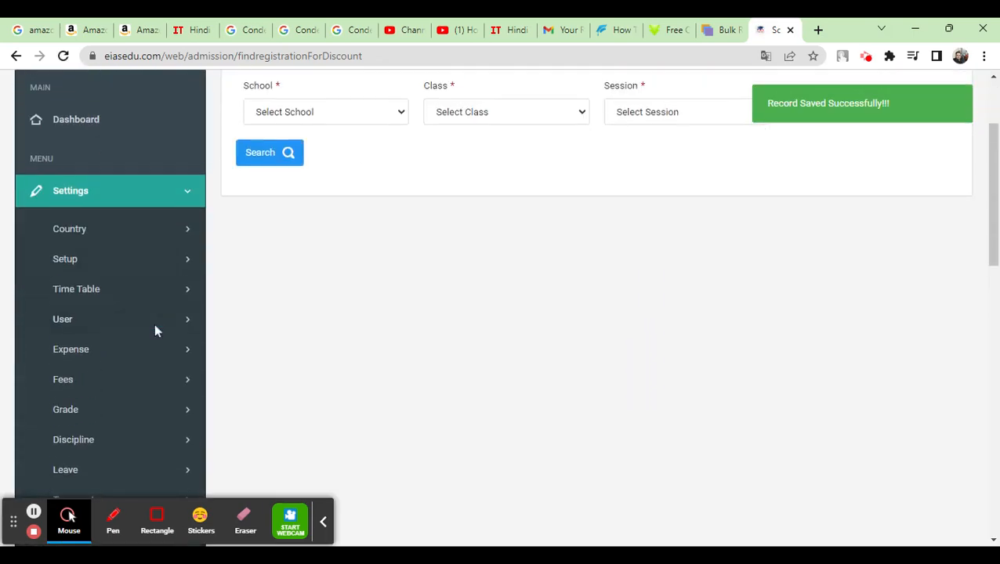
pyautogui.scroll(-7, 121, 371)
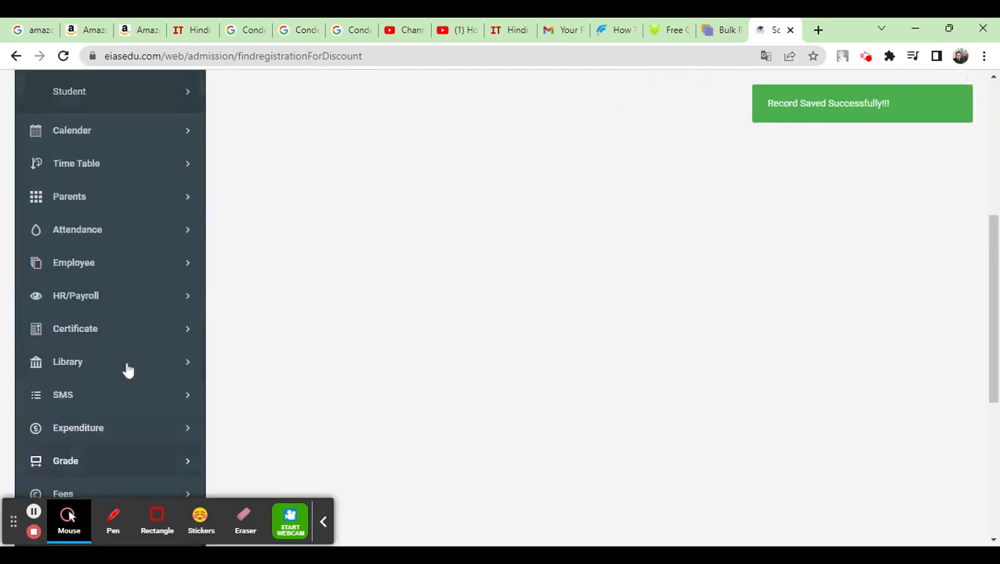
pyautogui.scroll(2, 129, 371)
pyautogui.click(102, 192)
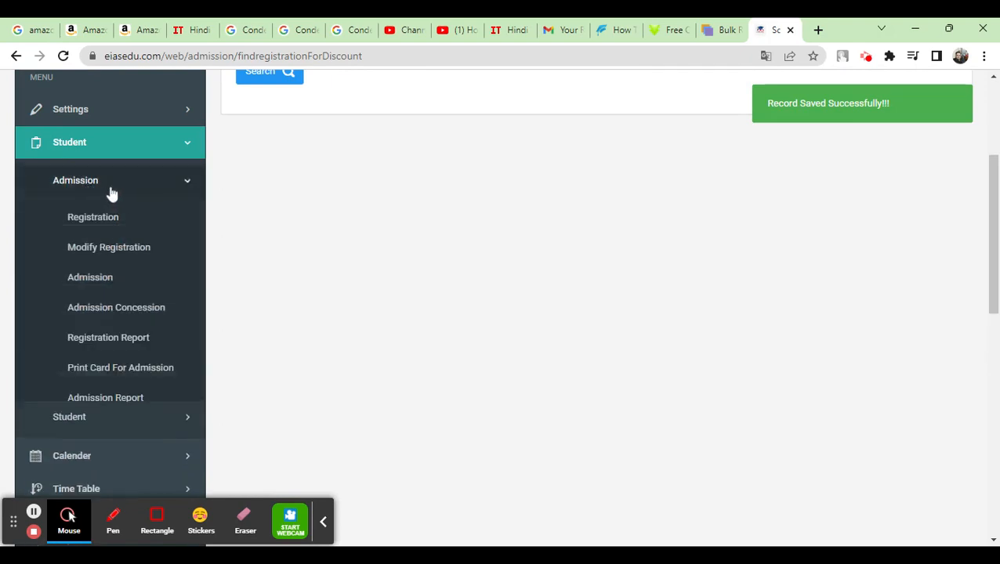
pyautogui.click(93, 283)
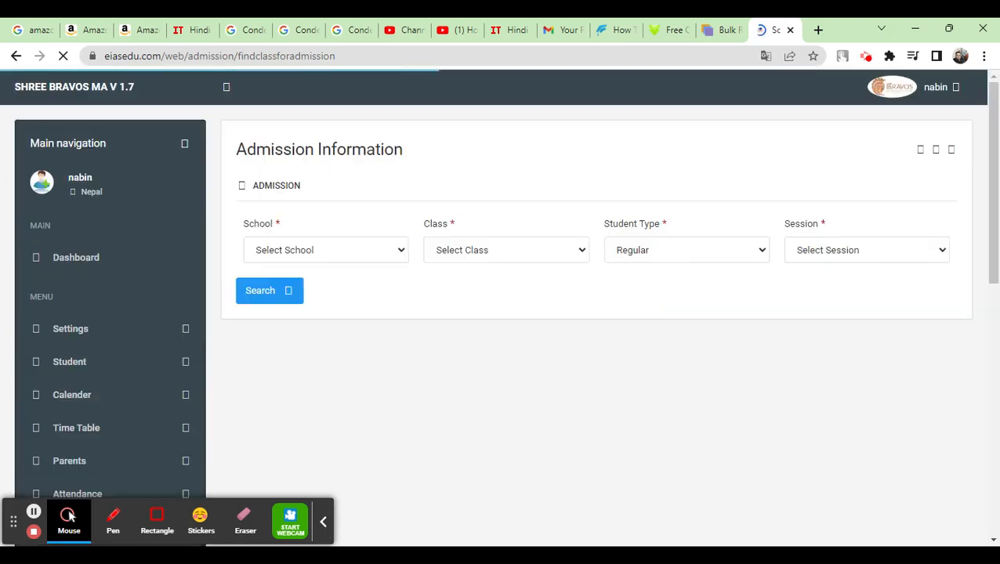
# Search SHREE BRAVOS MA V, class 1, Regular, session 2079 and open the student's admission form.
pyautogui.click(358, 279)
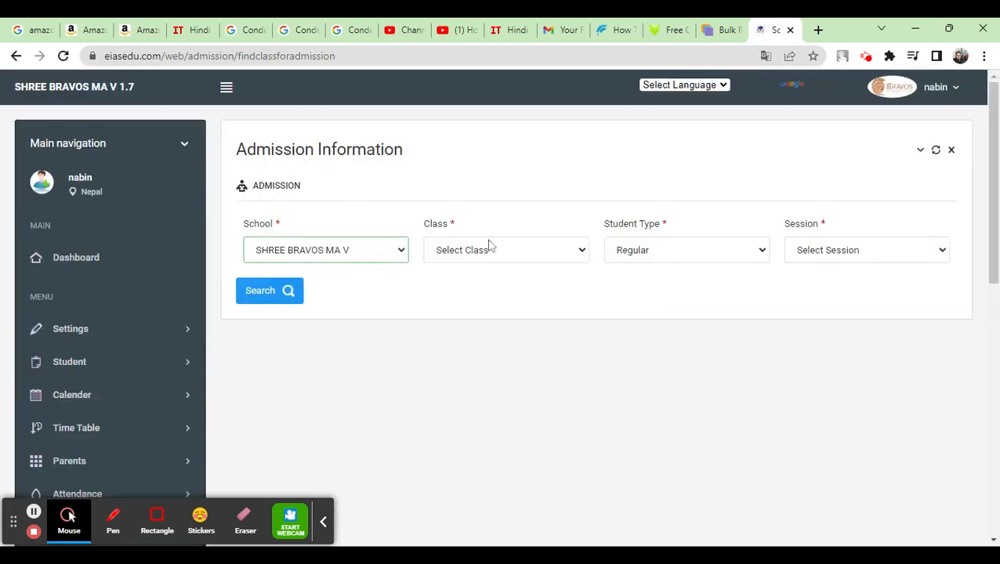
pyautogui.click(488, 244)
pyautogui.click(486, 276)
pyautogui.click(653, 259)
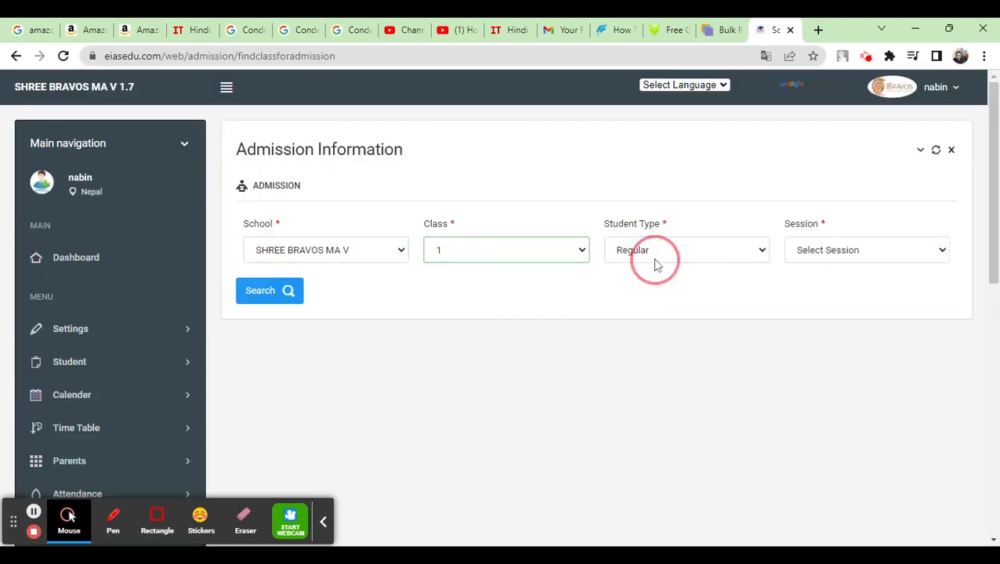
pyautogui.click(841, 259)
pyautogui.click(844, 271)
pyautogui.click(264, 289)
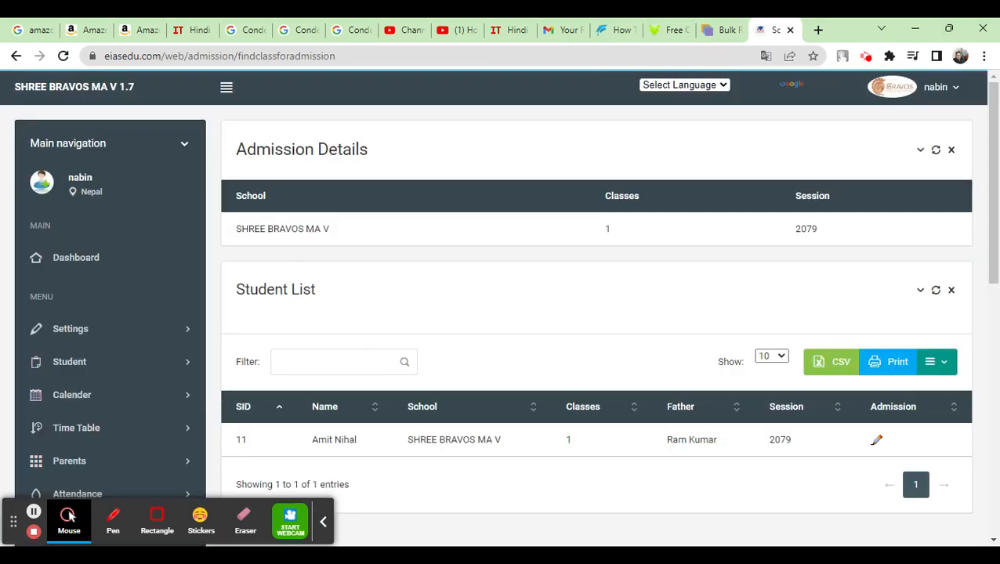
pyautogui.scroll(-2, 578, 277)
pyautogui.click(877, 295)
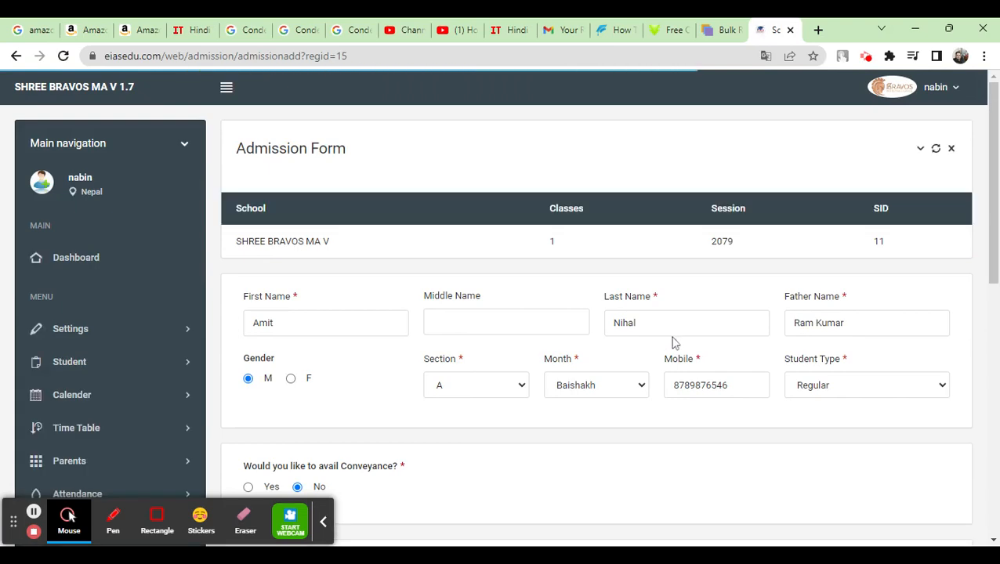
# Check the fee table shows a -50.0 Admission Concession and a 50.0 total.
pyautogui.scroll(-5, 666, 341)
pyautogui.scroll(-2, 658, 339)
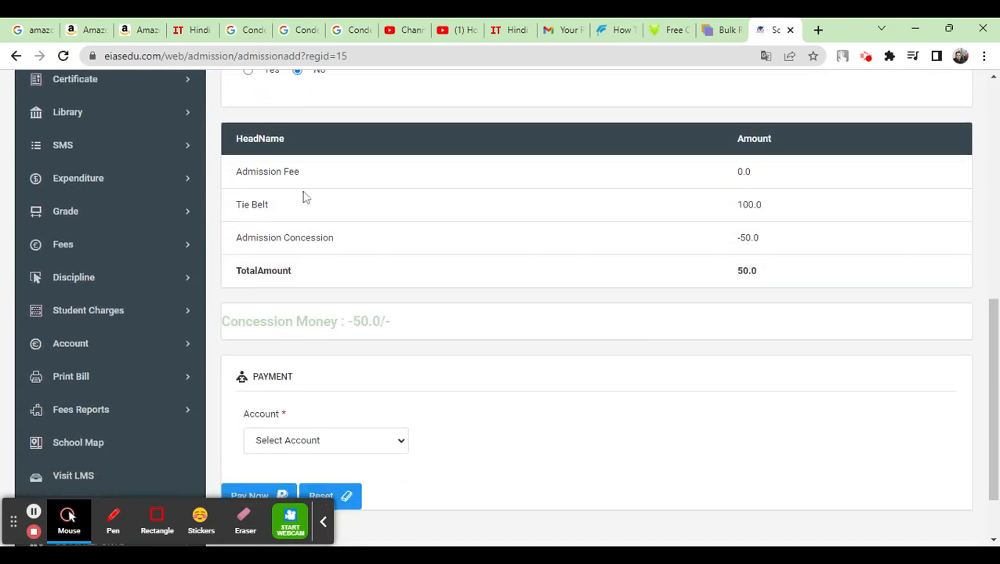
pyautogui.moveTo(223, 323); pyautogui.dragTo(408, 330)
pyautogui.click(374, 324)
pyautogui.moveTo(232, 239); pyautogui.dragTo(888, 252)
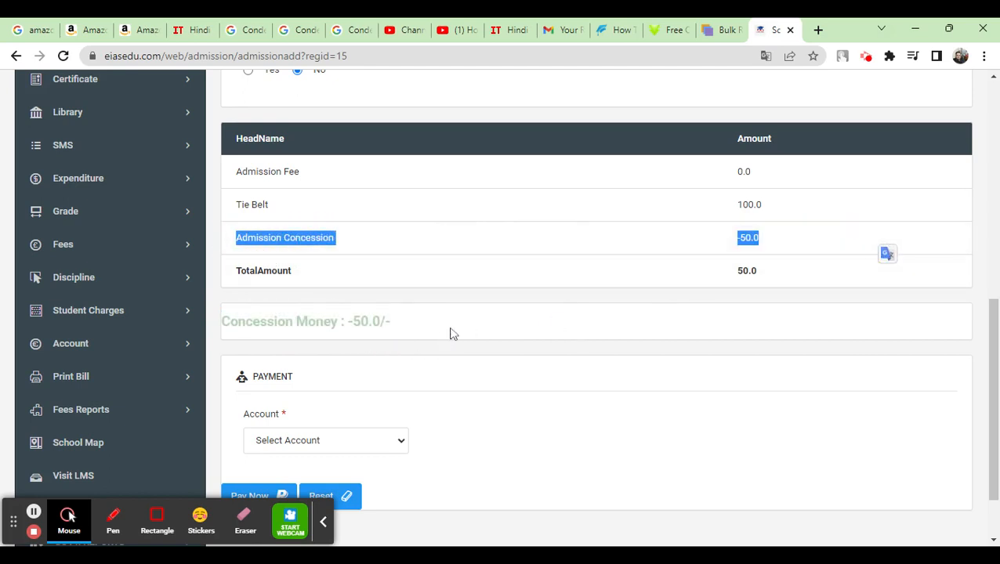
pyautogui.moveTo(734, 275); pyautogui.dragTo(777, 273)
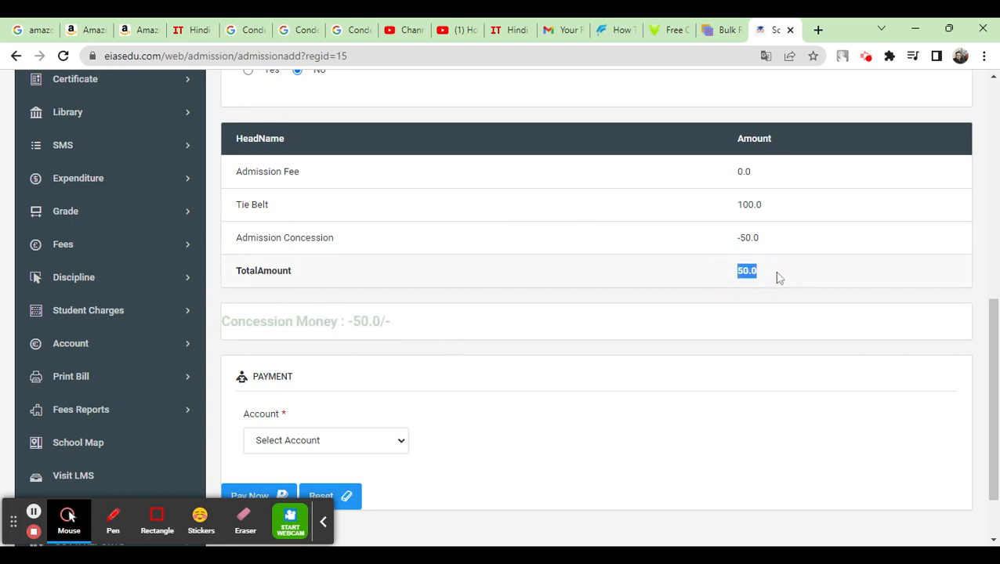
pyautogui.scroll(2, 125, 280)
pyautogui.scroll(1, 125, 279)
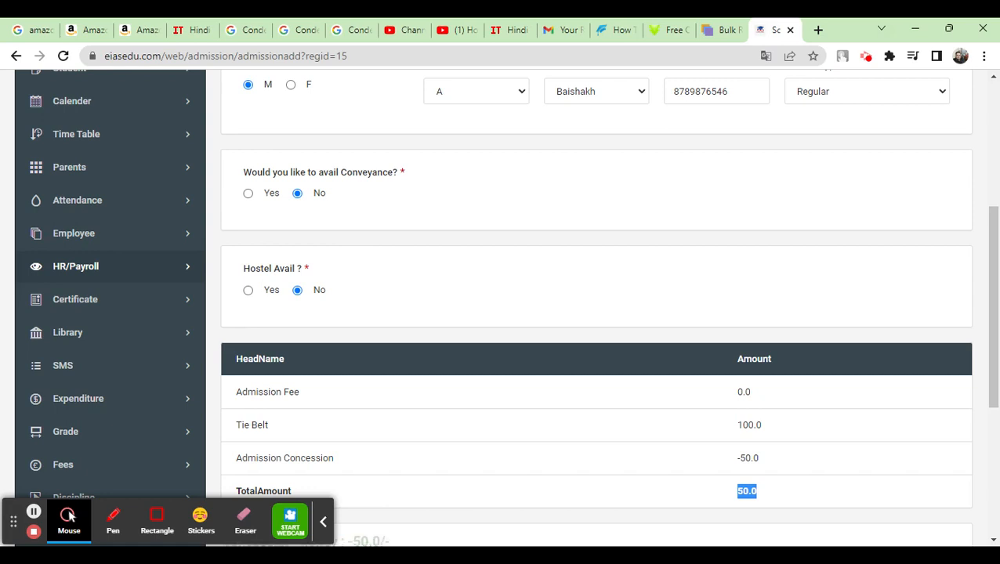
pyautogui.scroll(3, 99, 139)
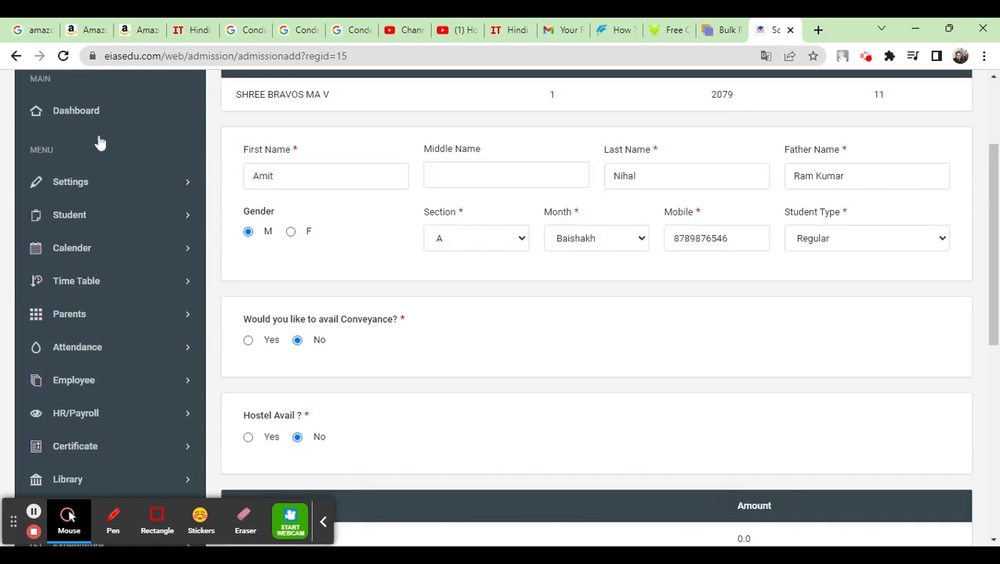
pyautogui.scroll(-1, 98, 139)
# Open the Registration Report and search SHREE BRAVOS MA V, class 1, session 2079.
pyautogui.click(99, 145)
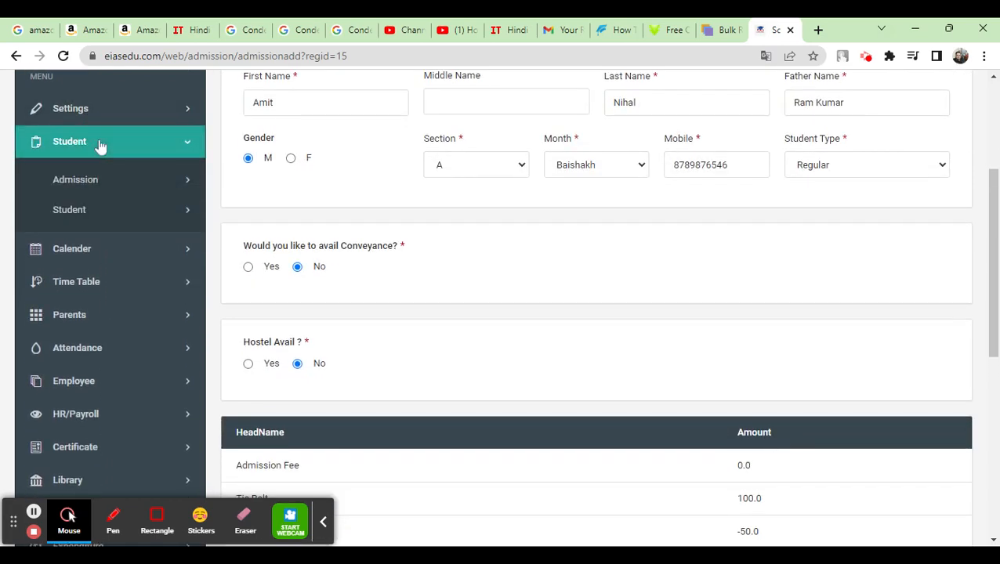
pyautogui.scroll(-1, 99, 145)
pyautogui.click(102, 109)
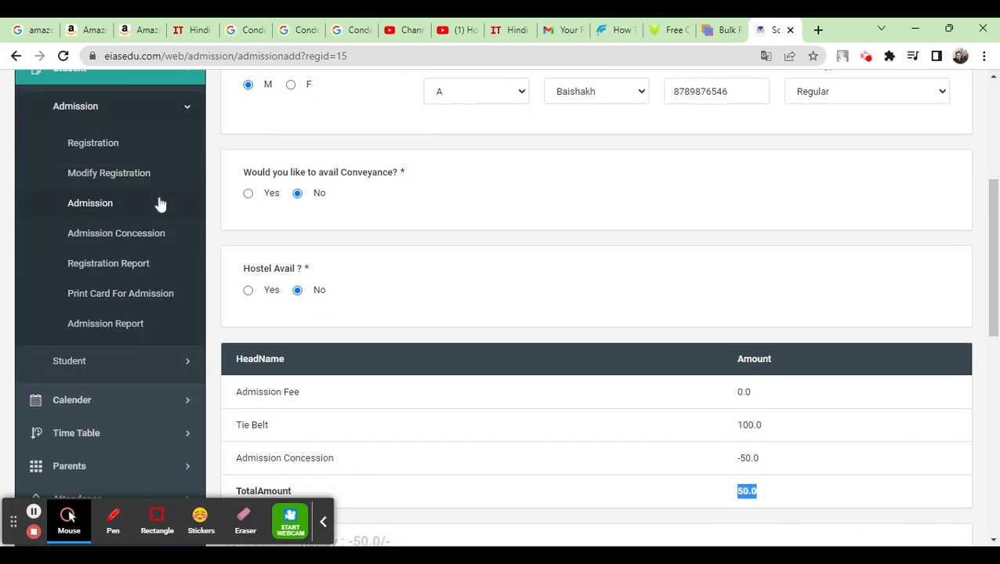
pyautogui.click(111, 272)
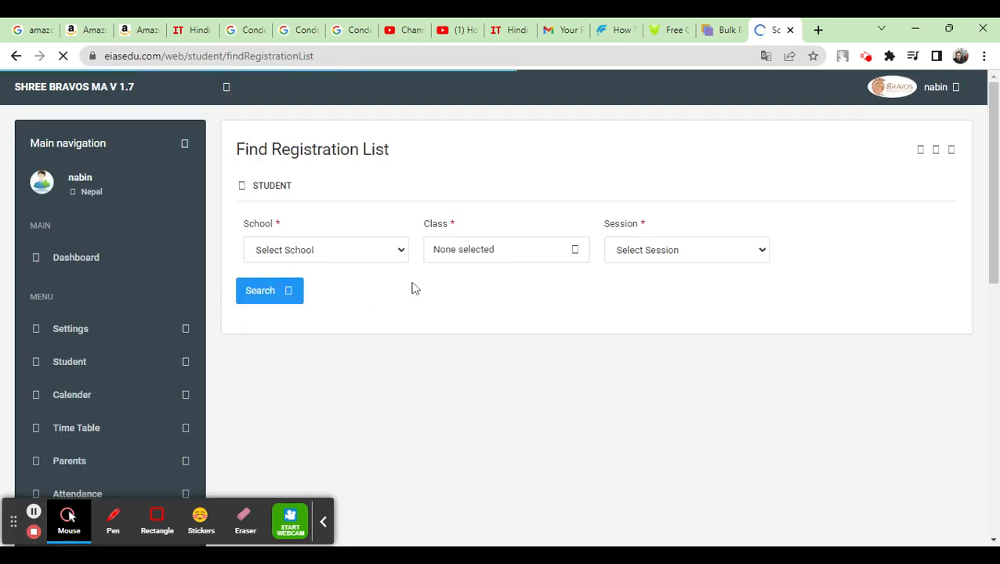
pyautogui.click(376, 270)
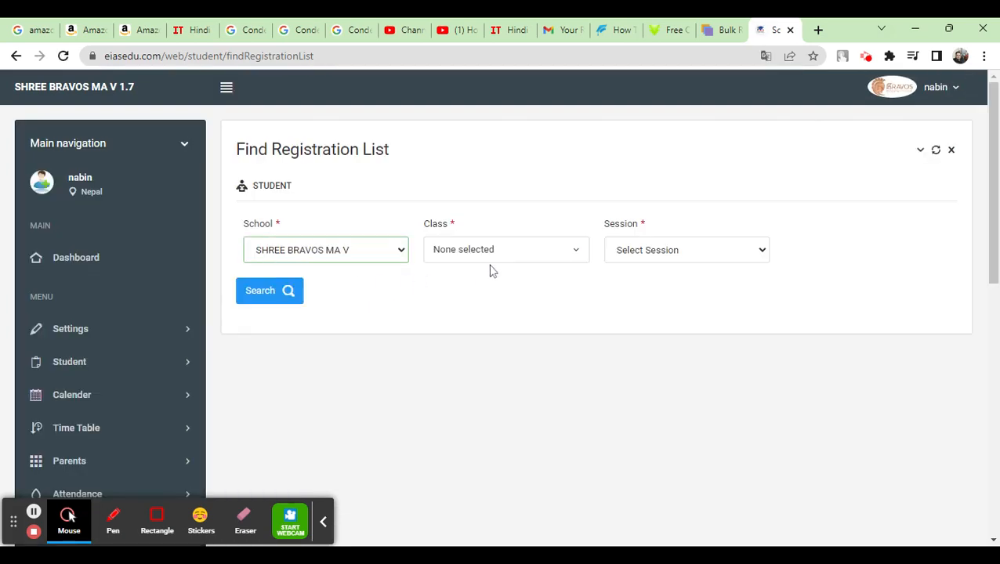
pyautogui.click(490, 262)
pyautogui.click(478, 310)
pyautogui.click(658, 250)
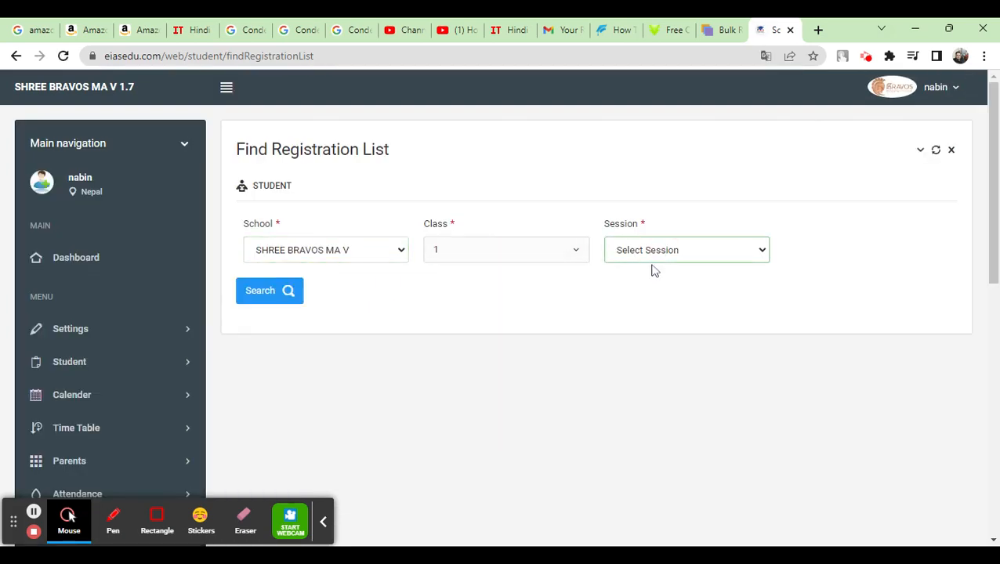
pyautogui.click(627, 270)
pyautogui.click(283, 291)
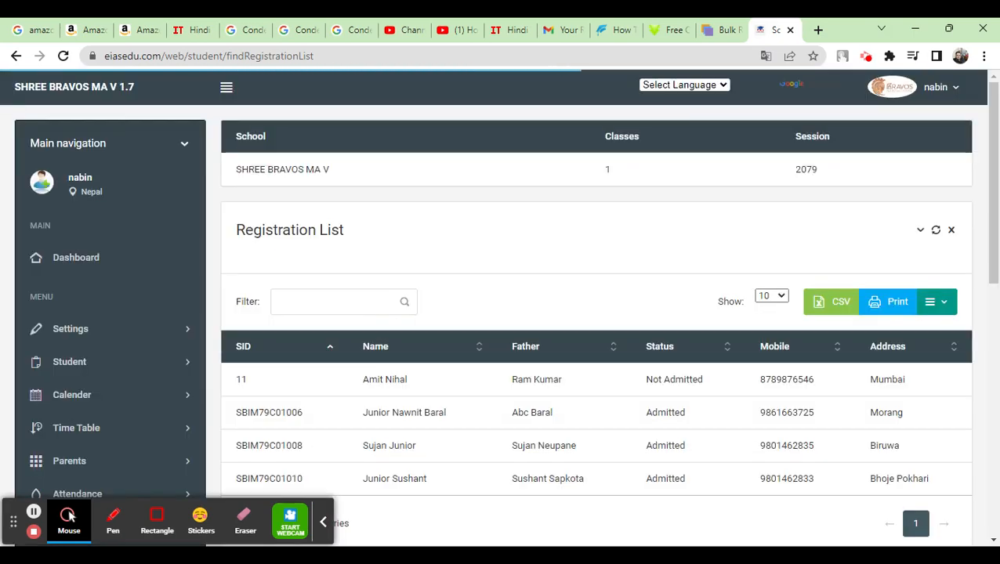
# Inspect the first registration row, which is still Not Admitted.
pyautogui.scroll(-1, 439, 298)
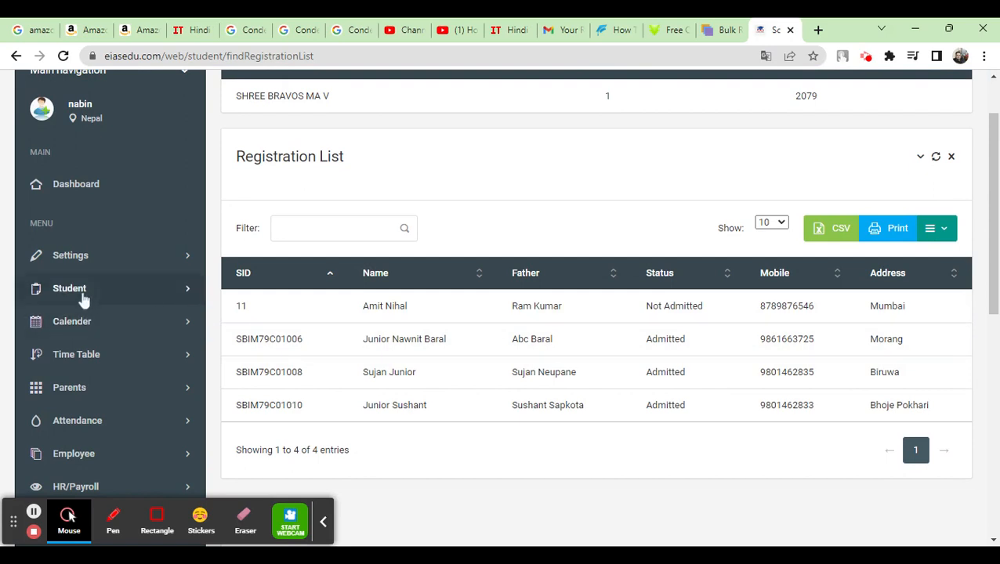
pyautogui.click(118, 290)
pyautogui.scroll(-1, 119, 290)
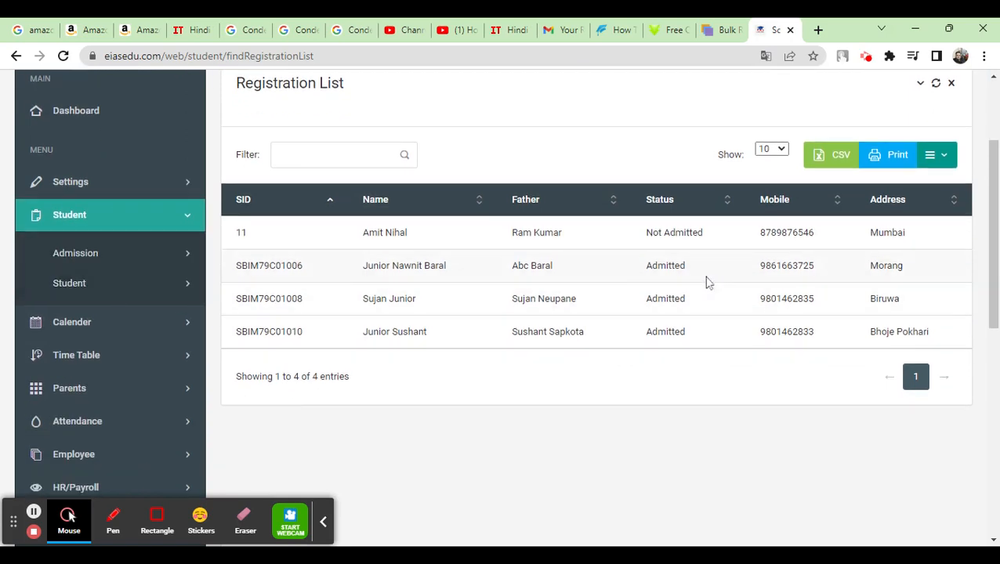
pyautogui.moveTo(648, 232); pyautogui.dragTo(703, 234)
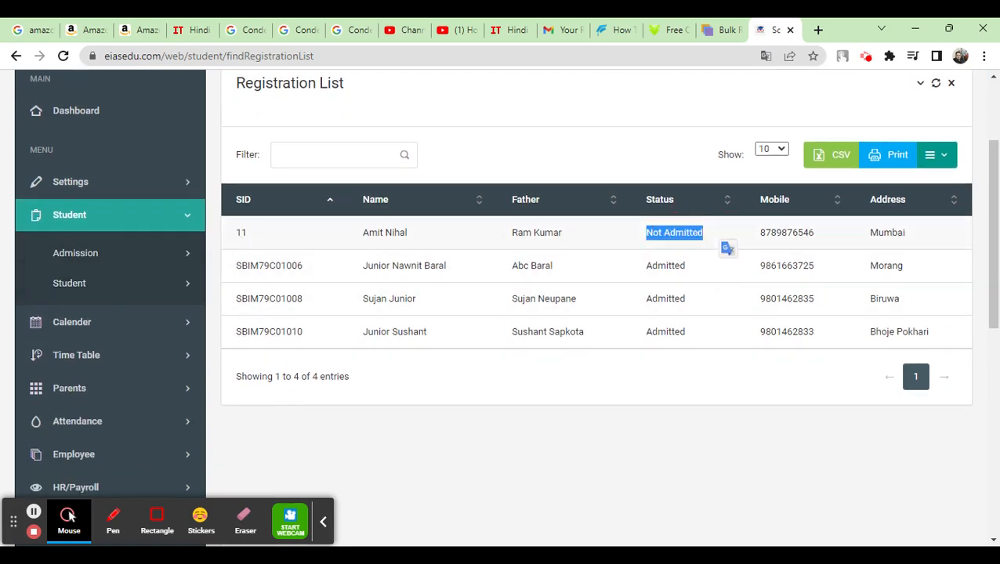
pyautogui.moveTo(239, 234); pyautogui.dragTo(919, 245)
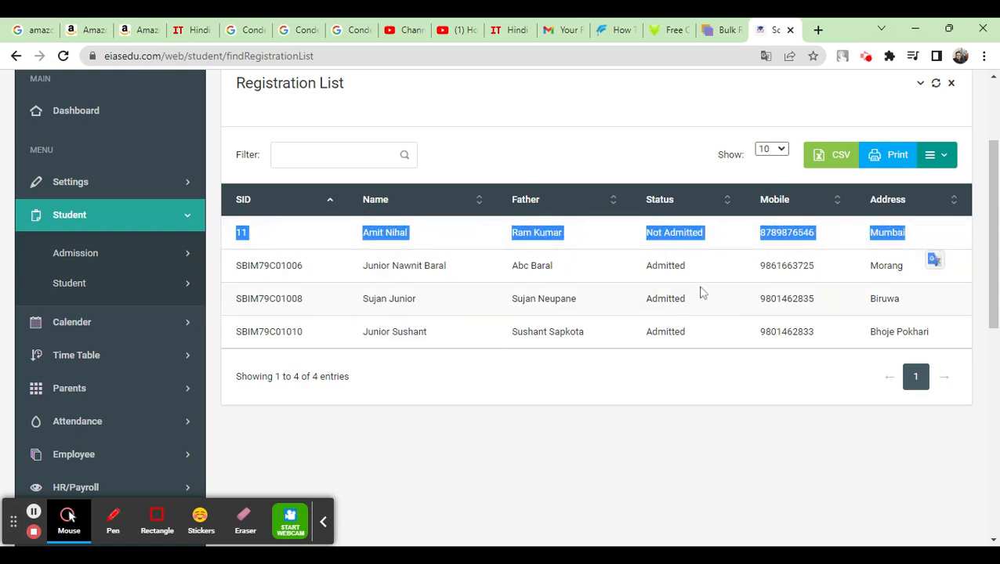
pyautogui.click(701, 243)
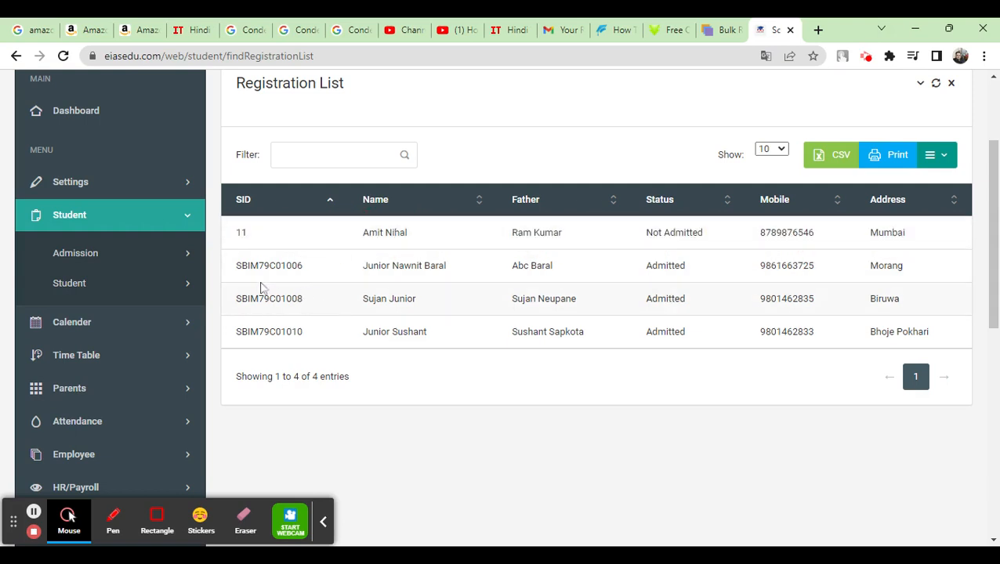
# Confirm registration rows 2 to 4 show Admitted status.
pyautogui.moveTo(235, 266); pyautogui.dragTo(308, 272)
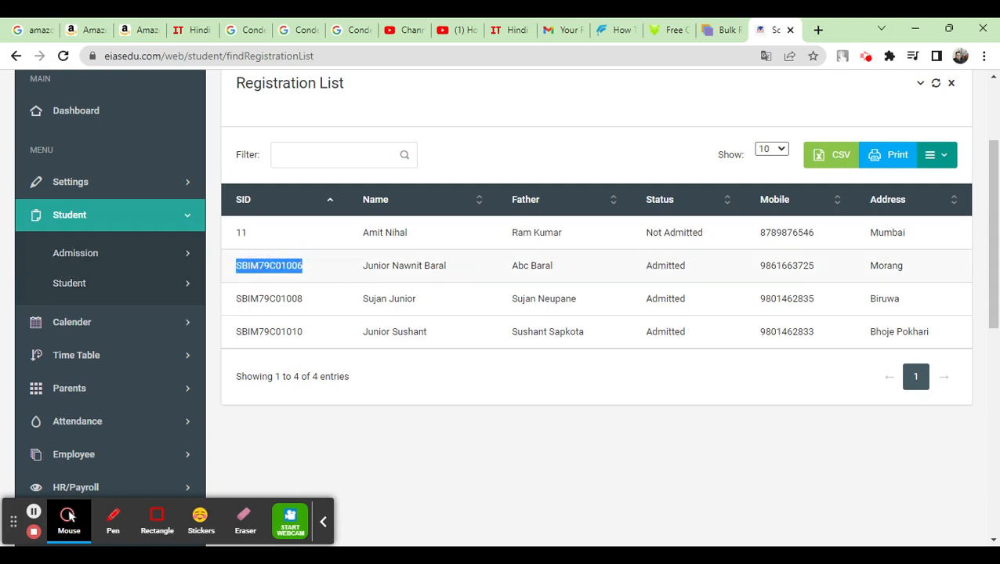
pyautogui.moveTo(645, 265); pyautogui.dragTo(689, 335)
pyautogui.click(654, 293)
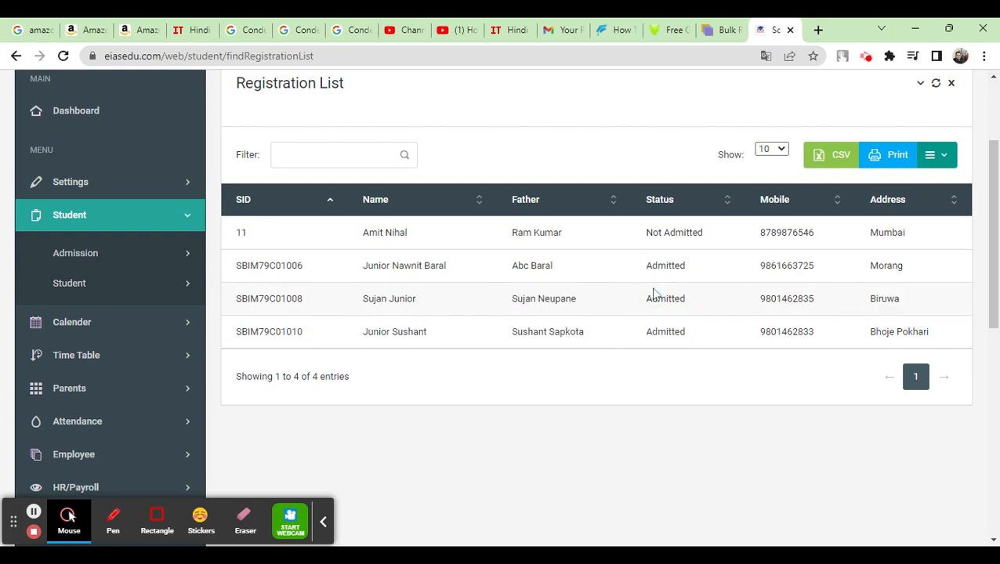
pyautogui.scroll(2, 654, 293)
pyautogui.scroll(-1, 654, 293)
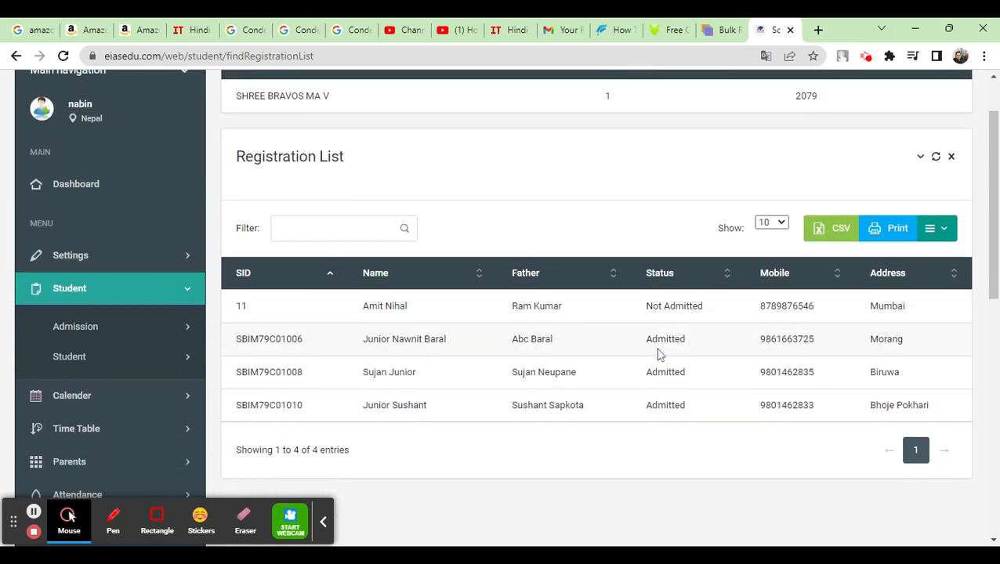
pyautogui.moveTo(646, 341); pyautogui.dragTo(692, 408)
pyautogui.doubleClick(668, 307)
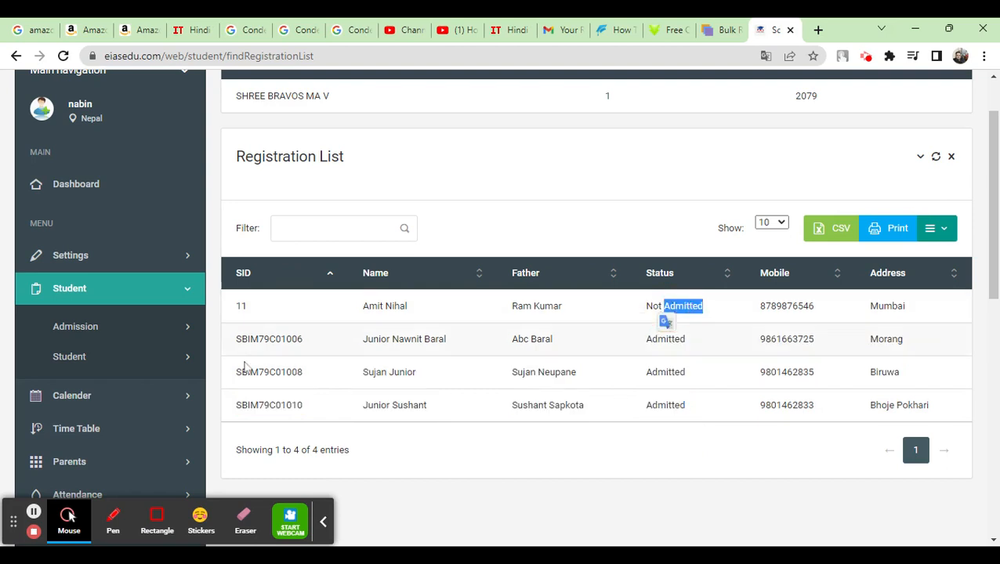
pyautogui.click(100, 334)
pyautogui.scroll(-3, 156, 323)
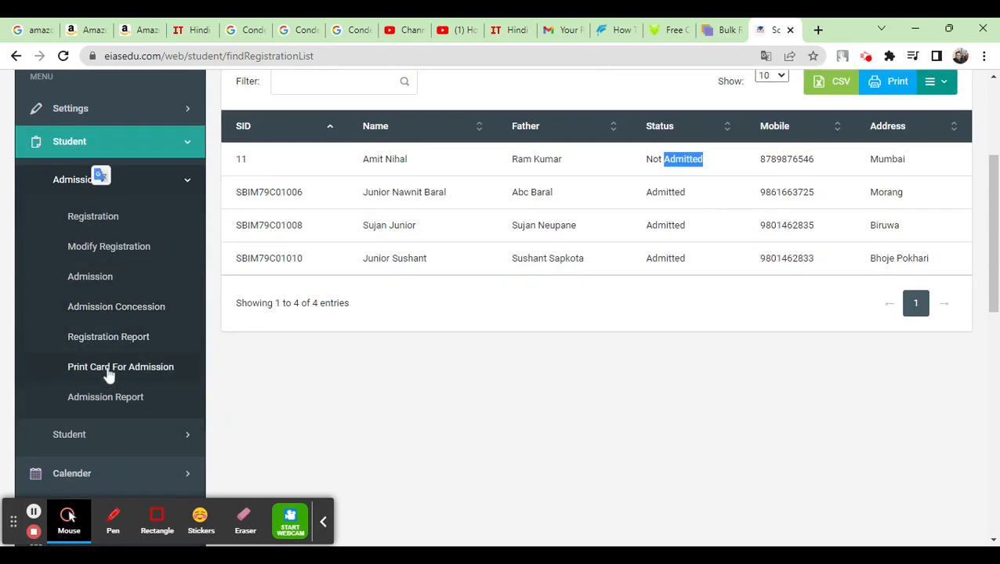
# Find SHREE BRAVOS MA V, class 1, session 2079 cards and preview registration 15's card.
pyautogui.click(109, 368)
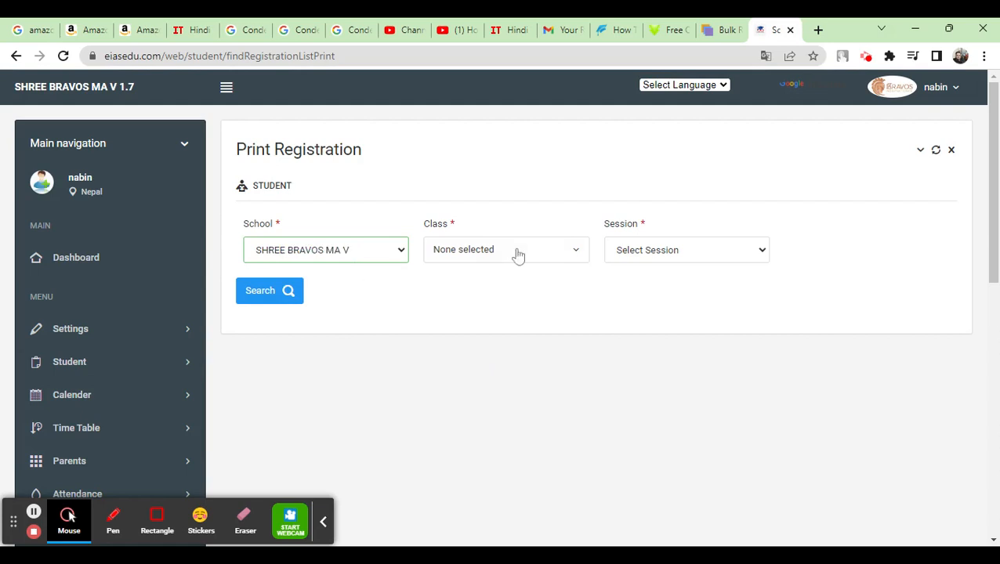
pyautogui.click(516, 251)
pyautogui.click(461, 312)
pyautogui.click(664, 248)
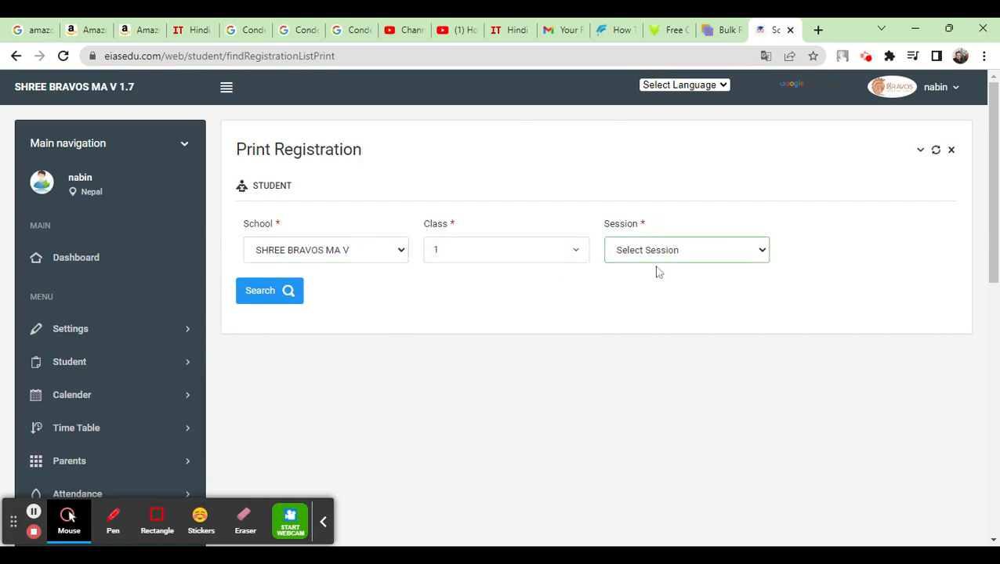
pyautogui.click(659, 272)
pyautogui.click(248, 296)
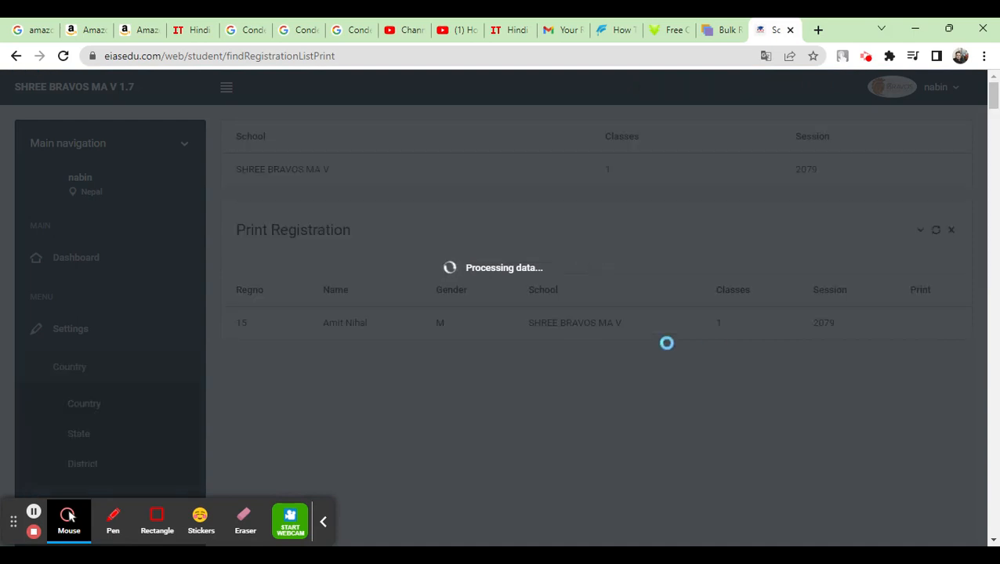
pyautogui.scroll(-1, 666, 349)
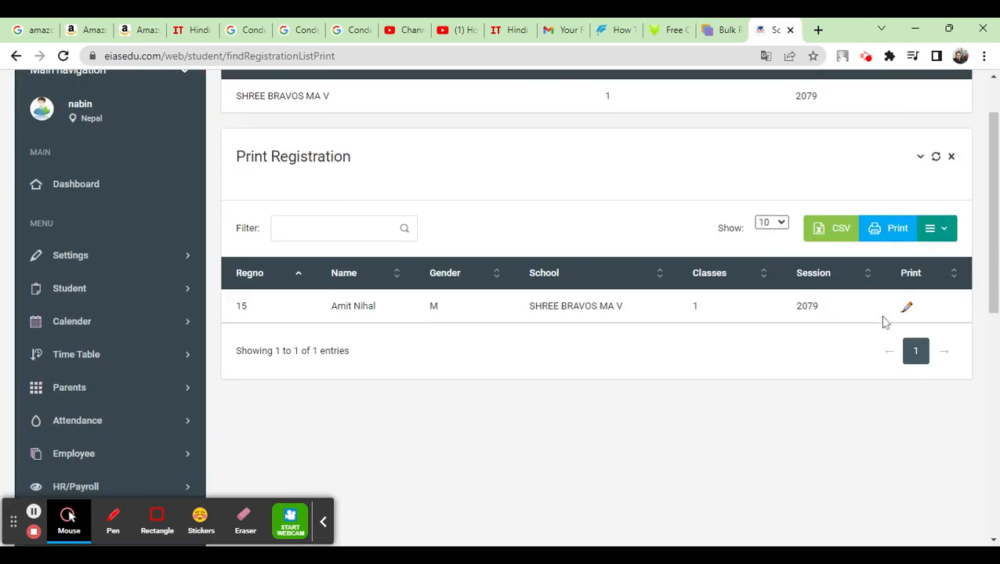
pyautogui.click(907, 307)
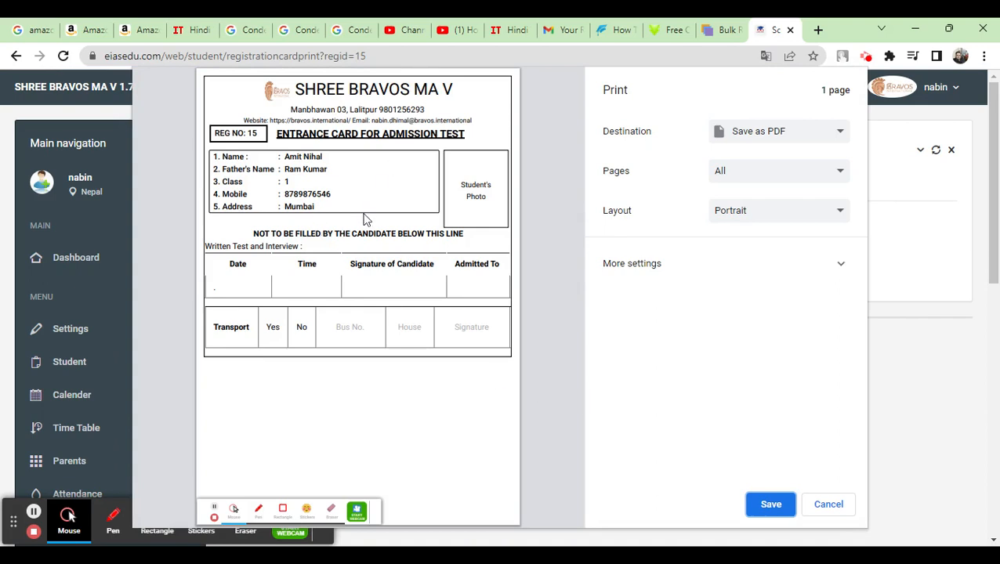
# Switch the card's paper size to A5 and check the REG NO: 15 preview.
pyautogui.click(773, 267)
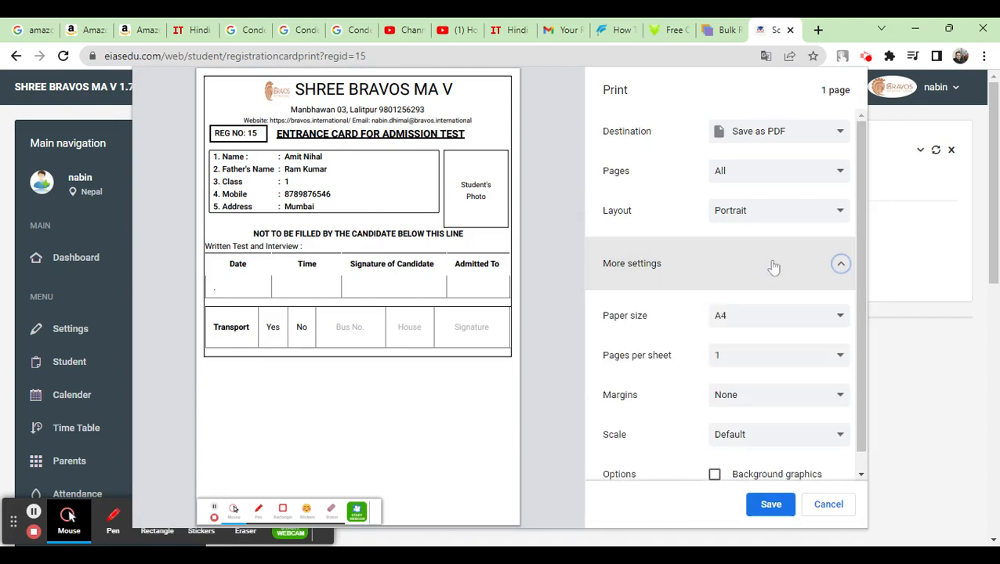
pyautogui.click(765, 335)
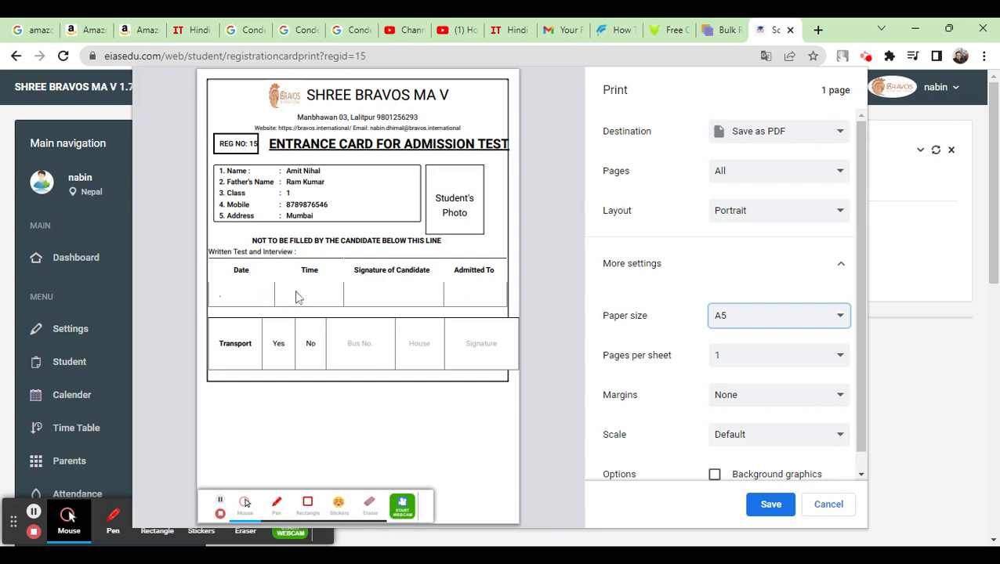
pyautogui.scroll(-1, 748, 313)
pyautogui.scroll(1, 719, 314)
pyautogui.moveTo(219, 144); pyautogui.dragTo(258, 144)
pyautogui.click(222, 144)
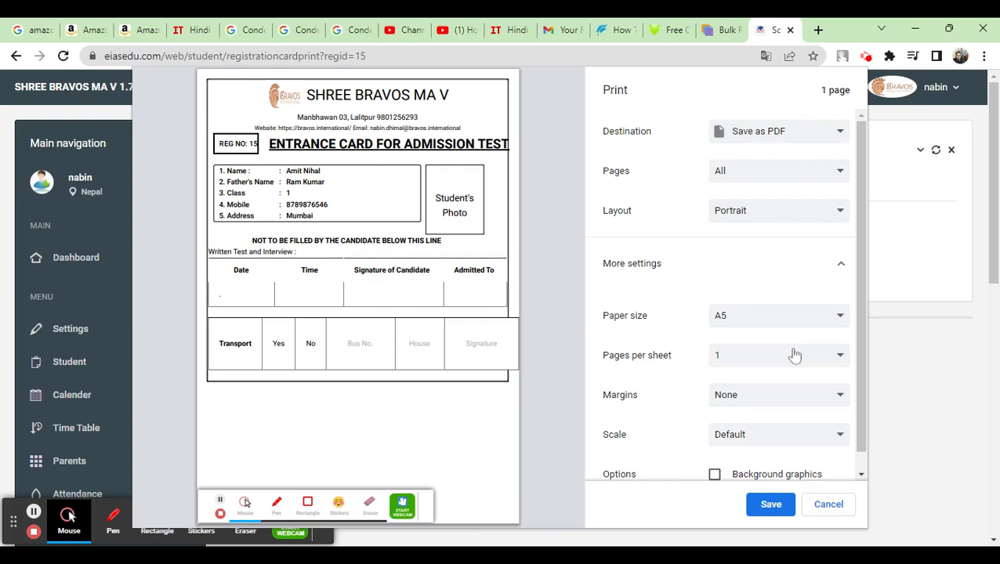
# Set a custom 83 scale, then cancel the print without printing.
pyautogui.scroll(-1, 795, 355)
pyautogui.click(786, 417)
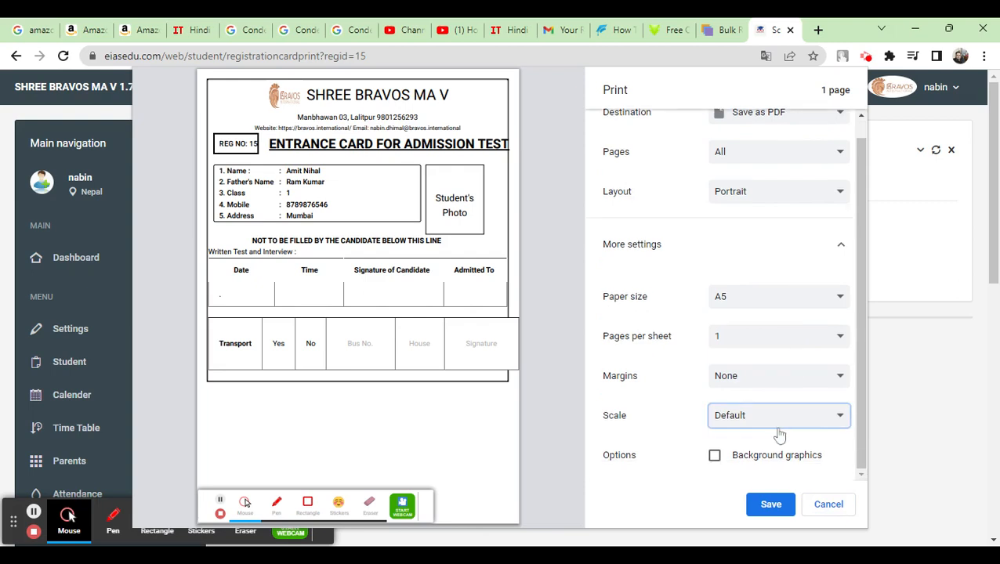
pyautogui.click(769, 444)
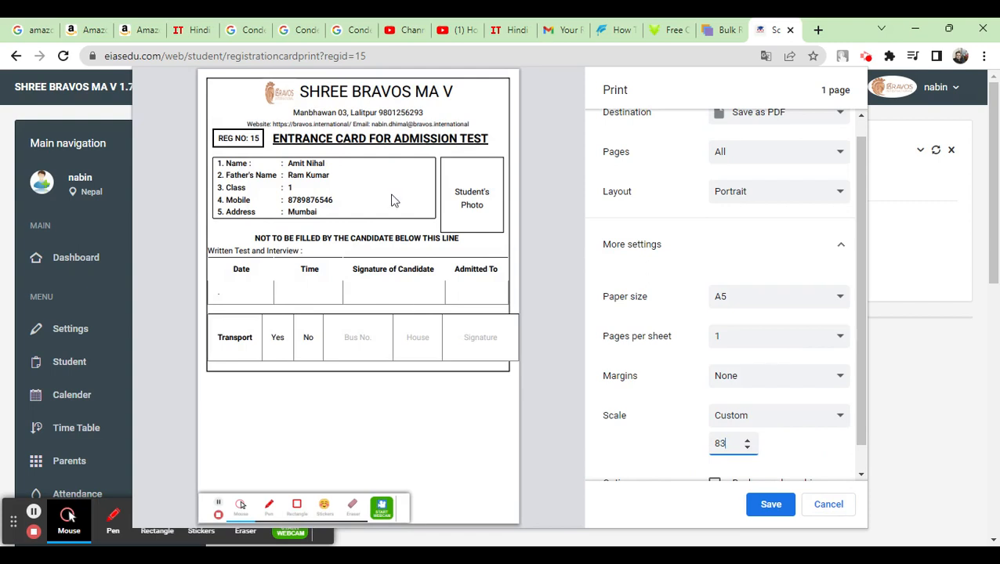
pyautogui.click(847, 508)
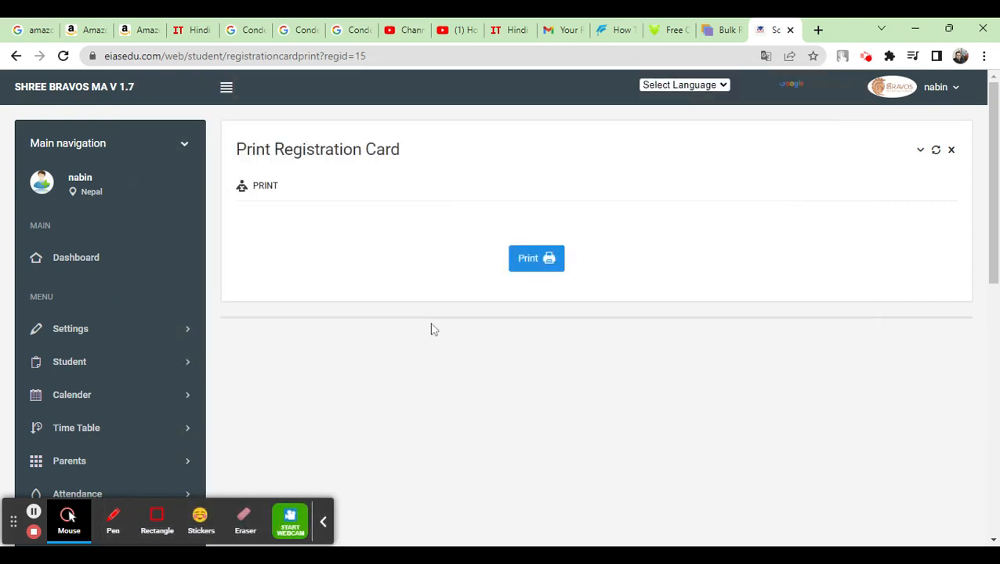
# Open the admission report search page under Student > Admission.
pyautogui.scroll(-1, 78, 311)
pyautogui.click(92, 290)
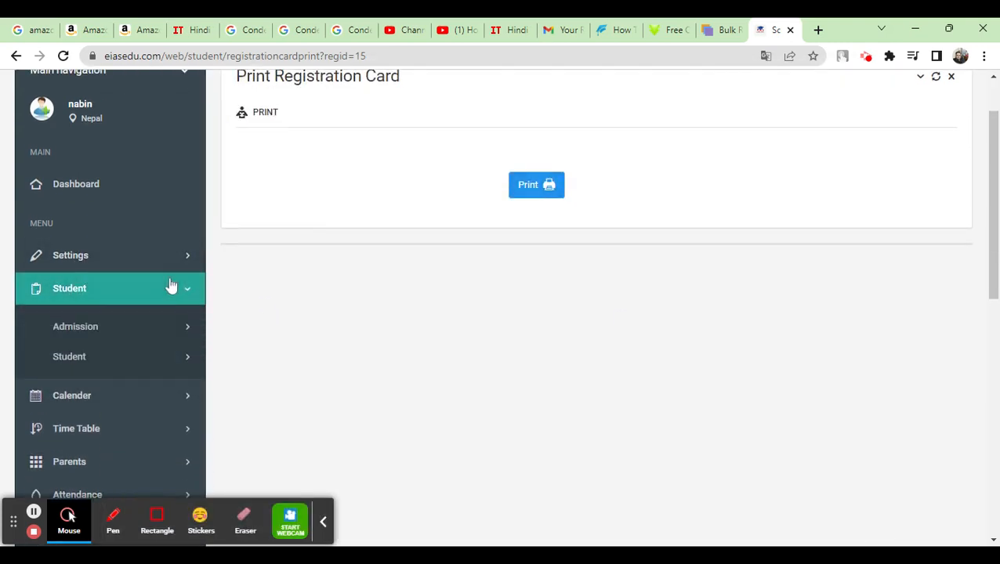
pyautogui.scroll(-1, 149, 302)
pyautogui.click(112, 263)
pyautogui.scroll(-1, 110, 263)
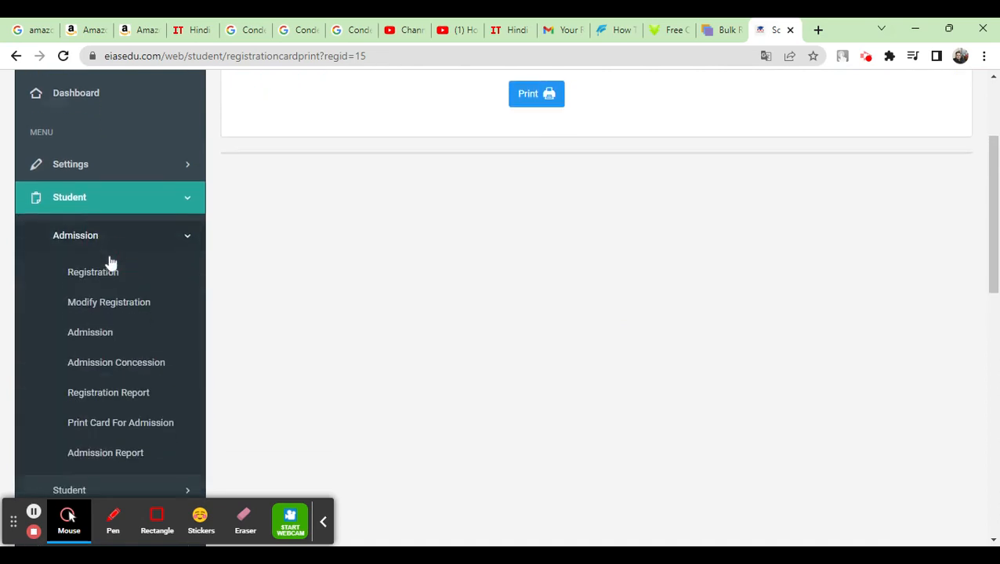
pyautogui.scroll(-2, 110, 262)
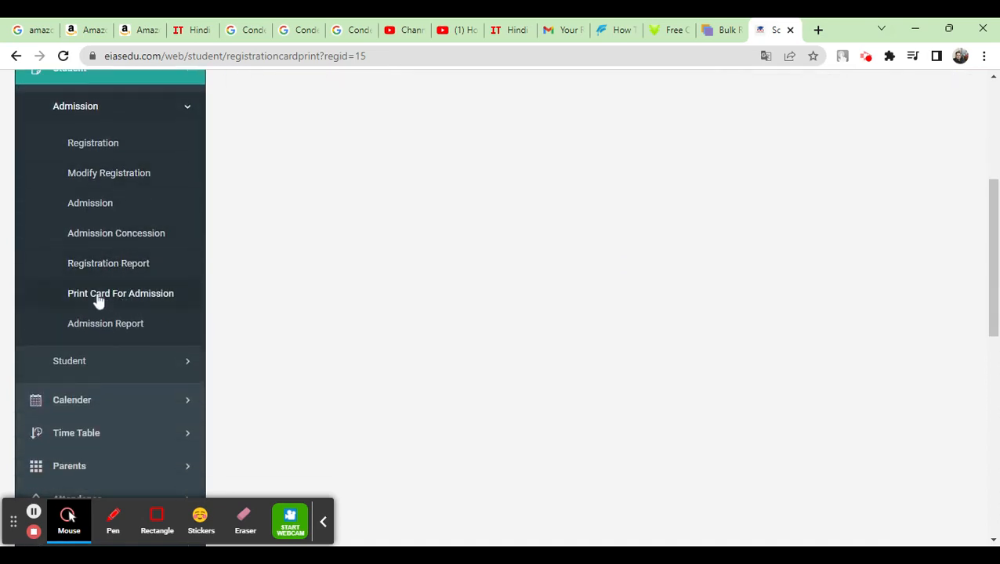
pyautogui.click(104, 332)
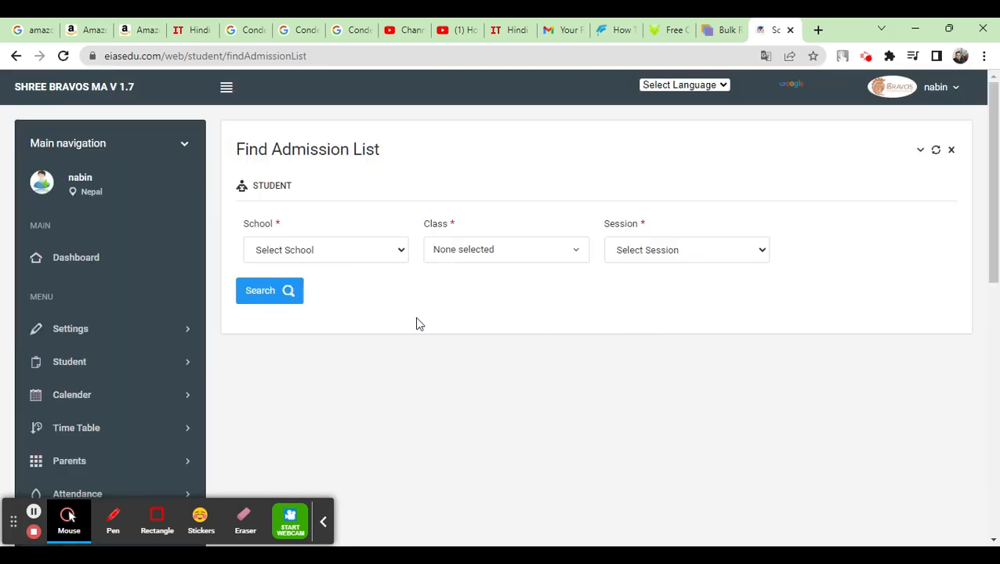
# Search the admission list for SHREE BRAVOS MA V, class 1, session 2079.
pyautogui.click(341, 270)
pyautogui.click(507, 255)
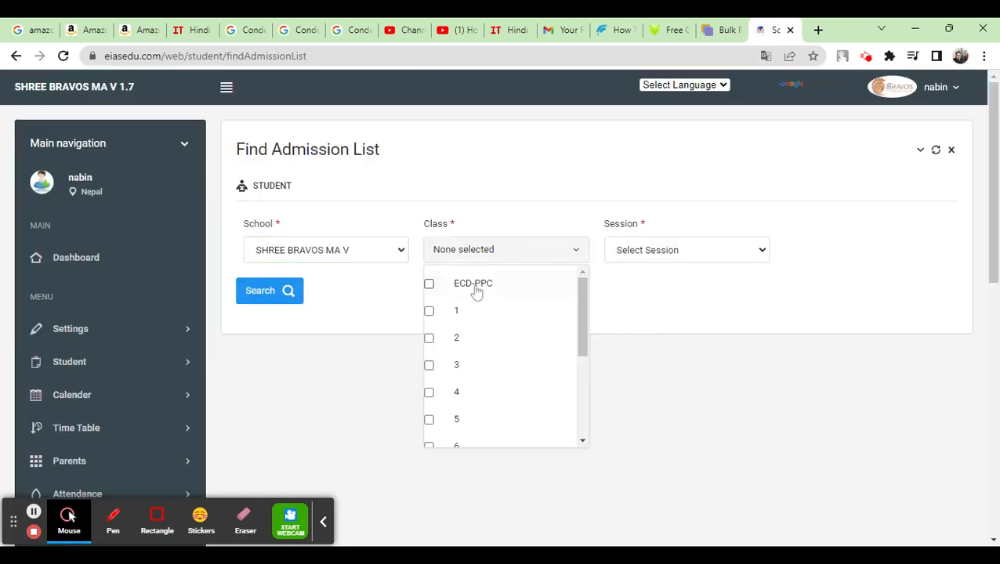
pyautogui.click(470, 310)
pyautogui.click(682, 251)
pyautogui.click(665, 268)
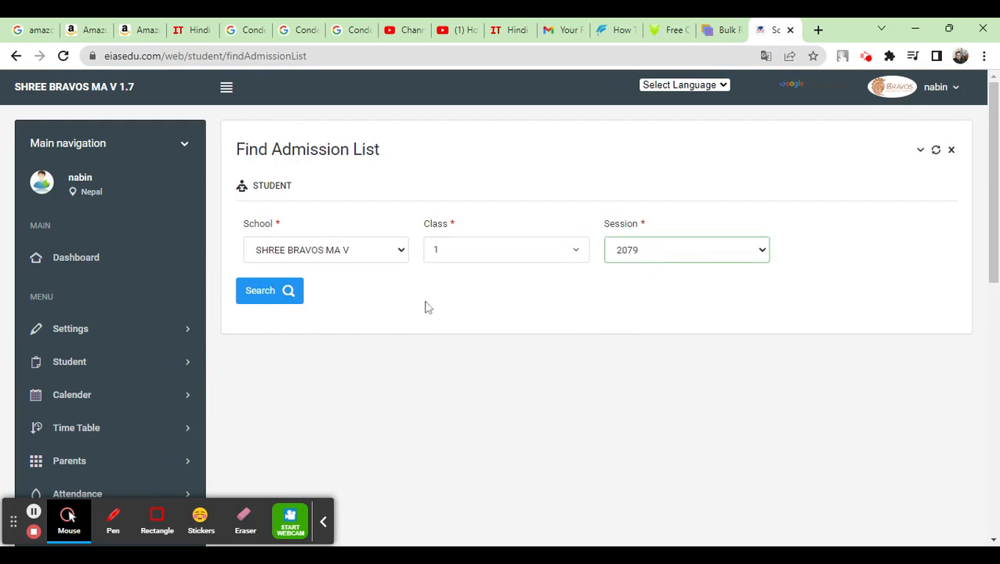
pyautogui.click(245, 295)
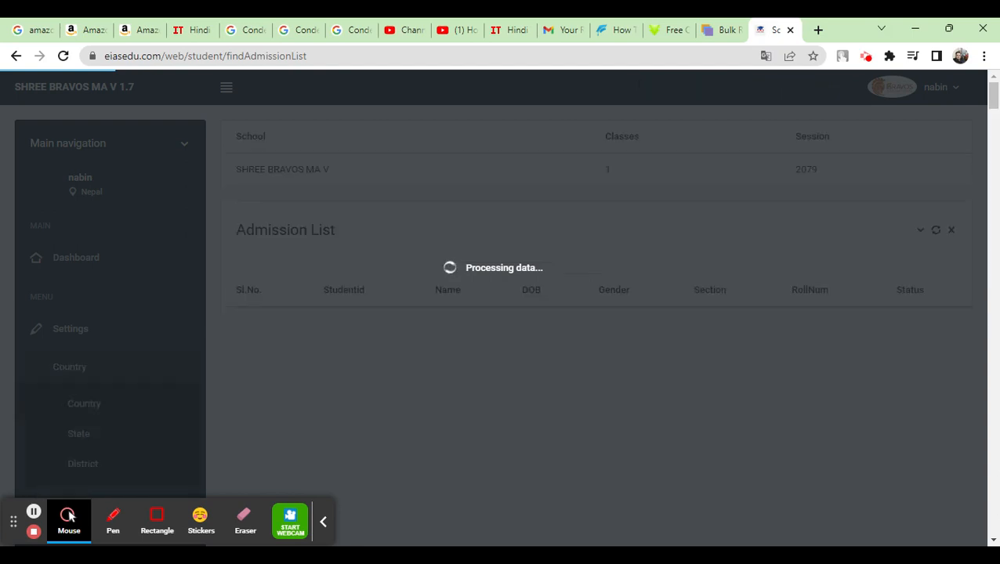
# Confirm the class 1, session 2079 results show no data available.
pyautogui.scroll(-1, 549, 321)
pyautogui.scroll(1, 550, 322)
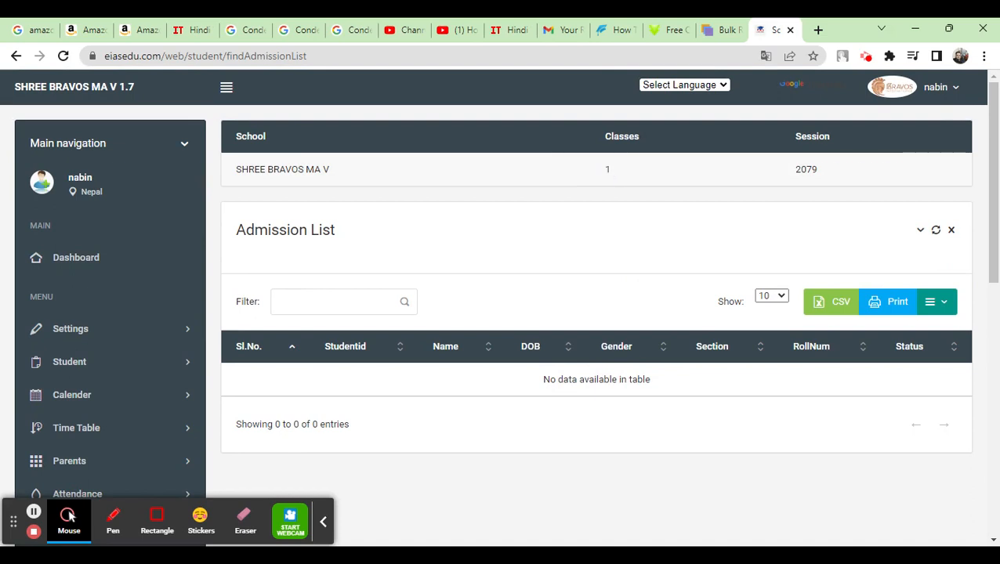
pyautogui.moveTo(605, 170); pyautogui.dragTo(851, 177)
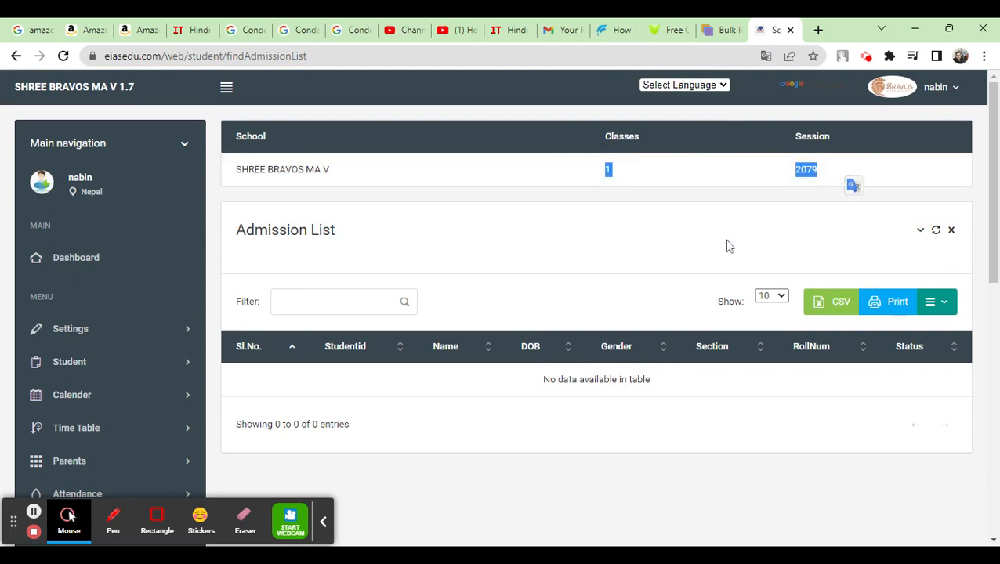
pyautogui.click(441, 305)
pyautogui.scroll(-1, 481, 304)
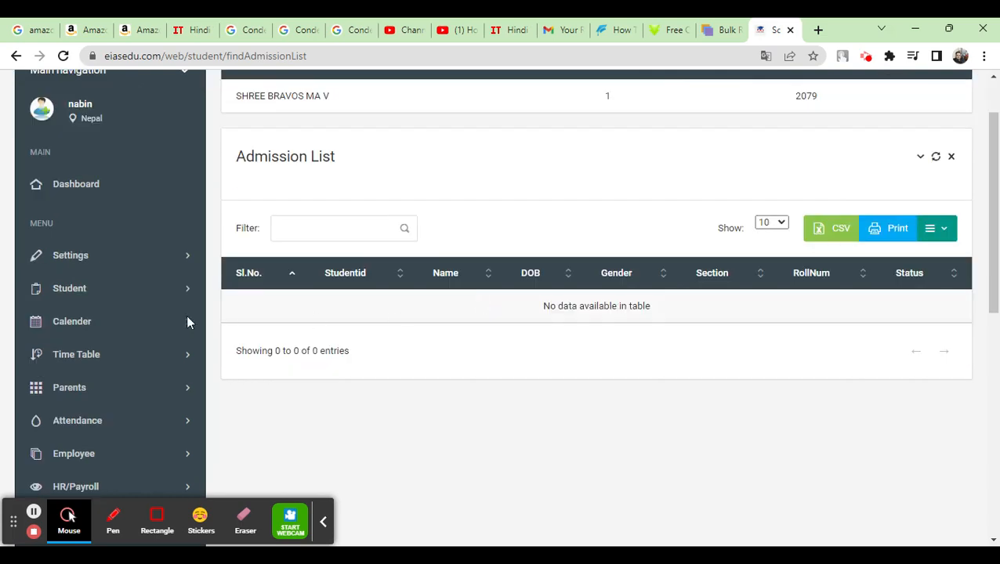
# Go to Student > Student > Modify Students in the sidebar to open the Modify Student page.
pyautogui.click(98, 291)
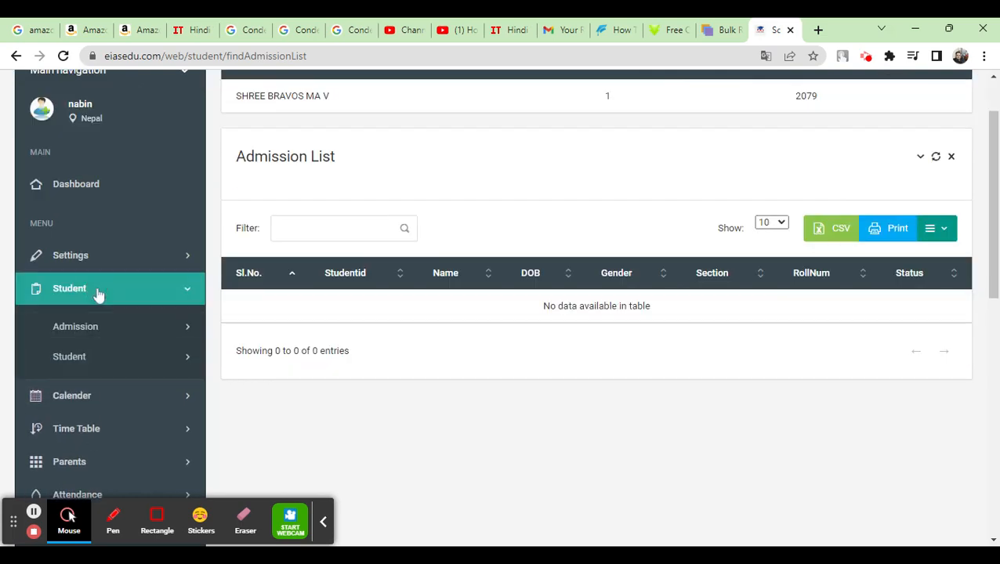
pyautogui.scroll(-1, 96, 294)
pyautogui.click(110, 285)
pyautogui.scroll(-2, 152, 279)
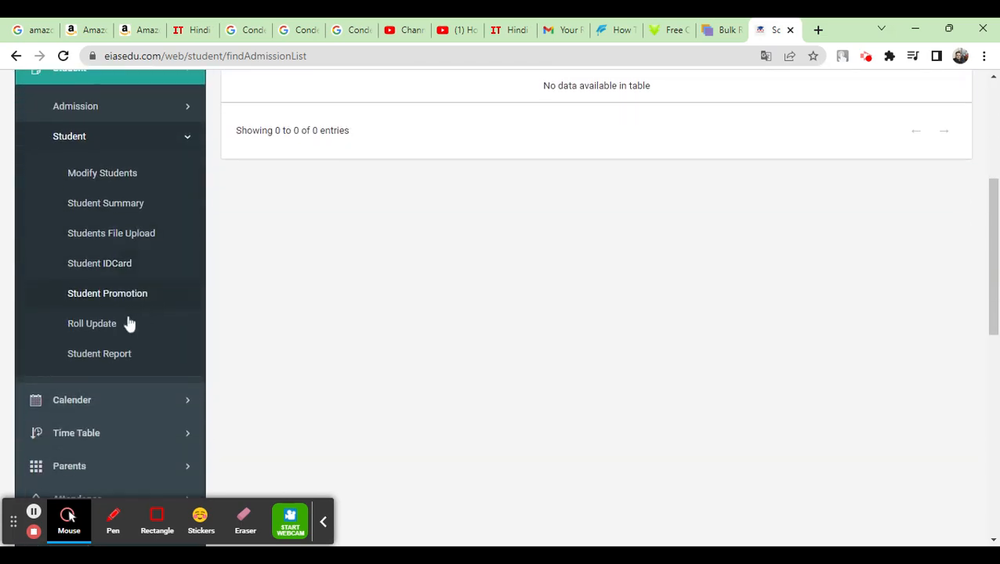
pyautogui.click(100, 115)
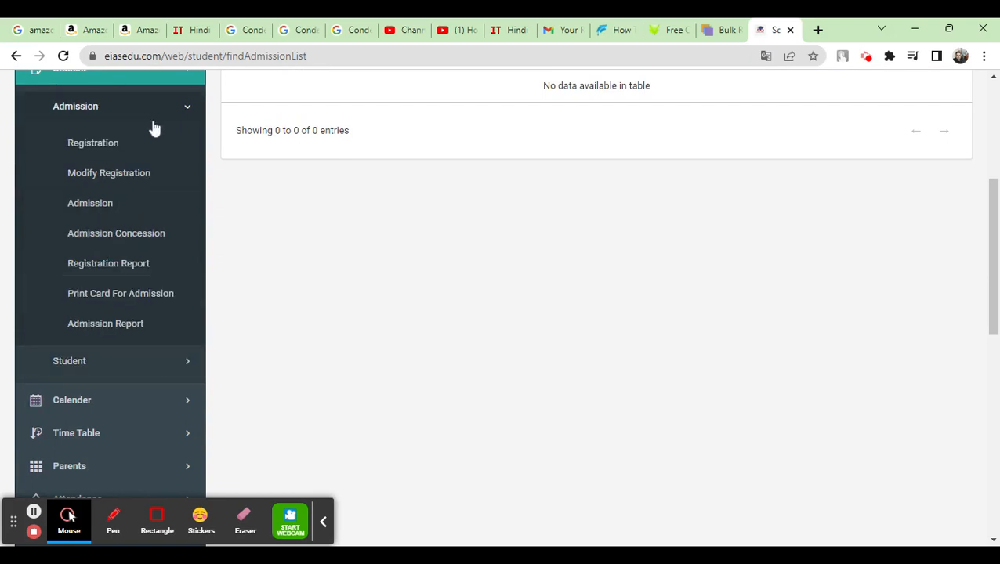
pyautogui.click(109, 367)
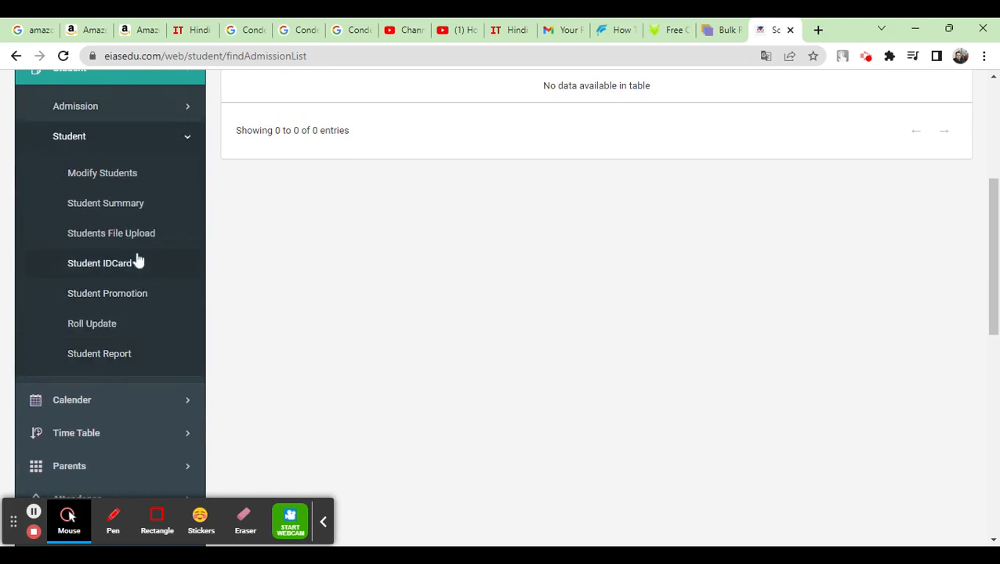
pyautogui.click(102, 174)
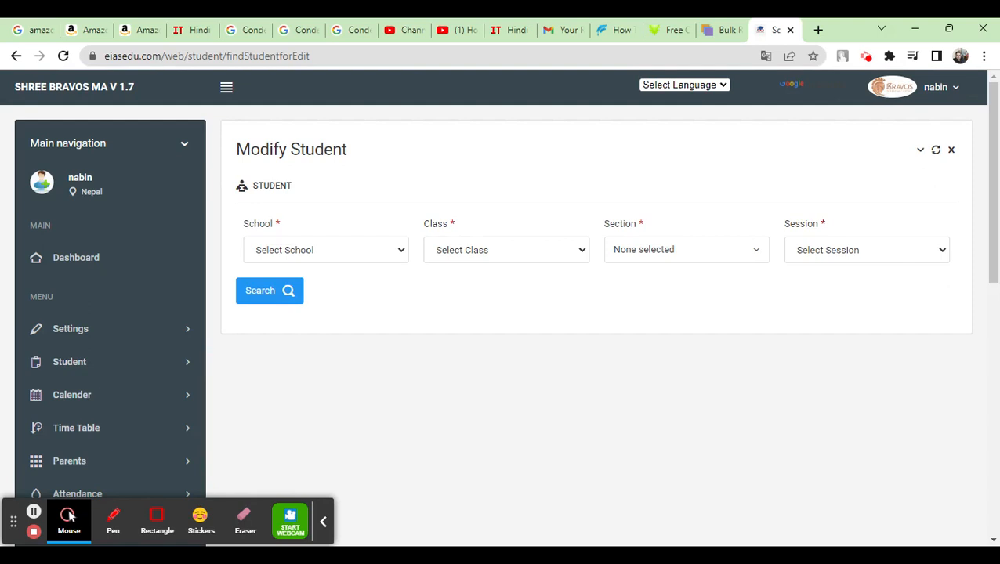
# Search students of SHREE BRAVOS MA V, Class 1, Section A, Session 2079.
pyautogui.click(392, 256)
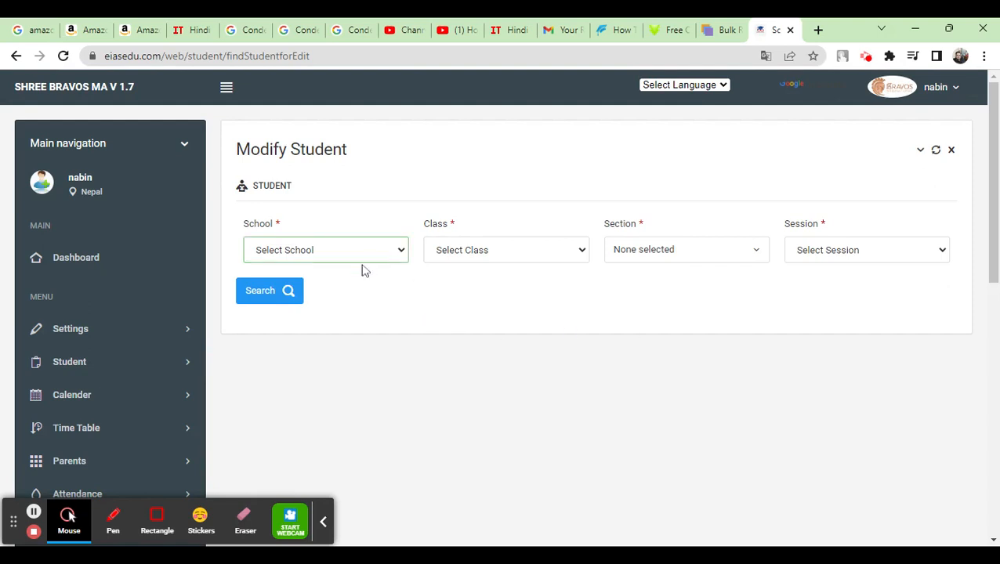
pyautogui.click(365, 270)
pyautogui.click(480, 257)
pyautogui.click(476, 270)
pyautogui.click(677, 256)
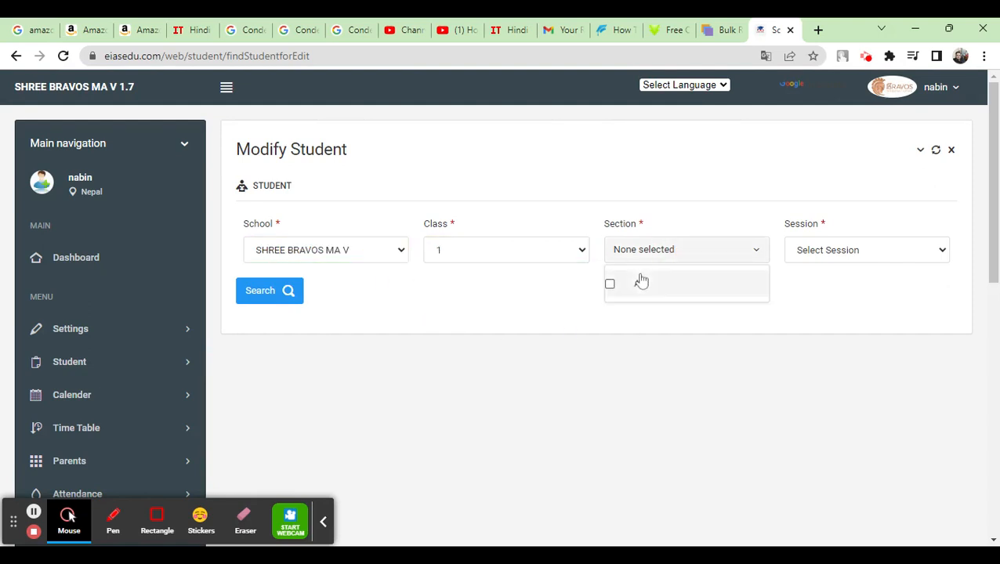
pyautogui.click(638, 281)
pyautogui.click(852, 269)
pyautogui.click(853, 271)
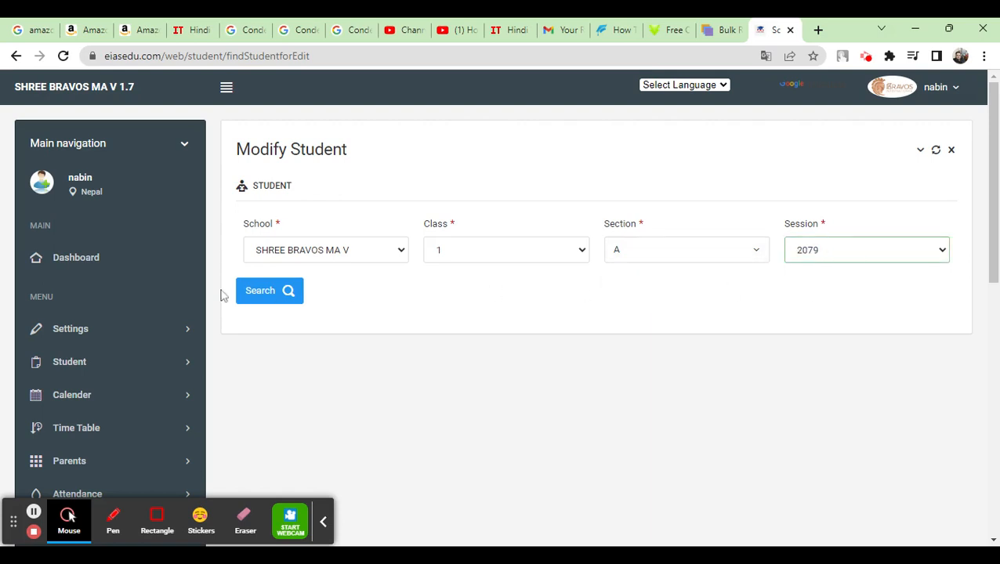
pyautogui.click(256, 301)
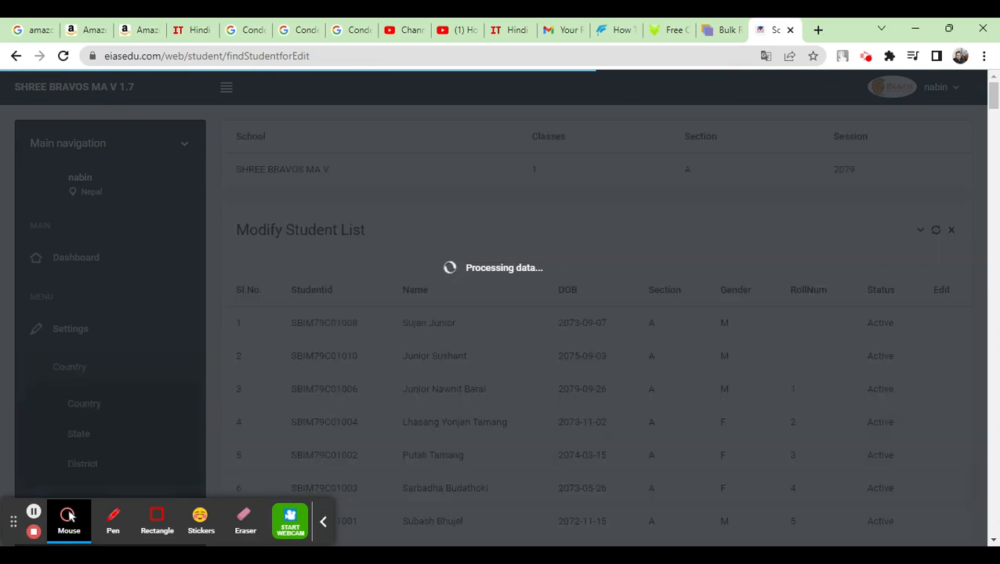
# Review the seven listed section A students and their roll numbers, highlighting the first student.
pyautogui.scroll(-4, 565, 310)
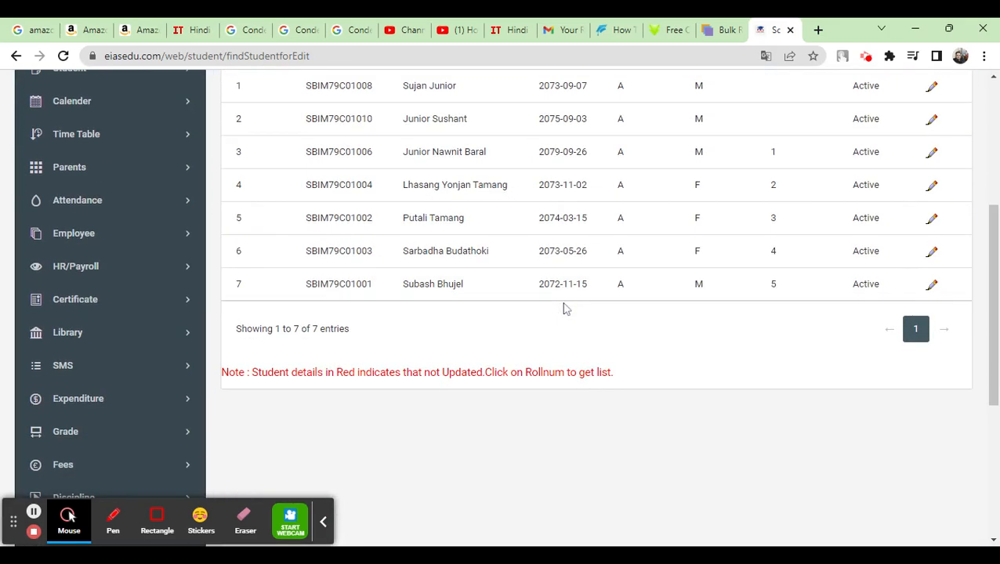
pyautogui.scroll(2, 565, 309)
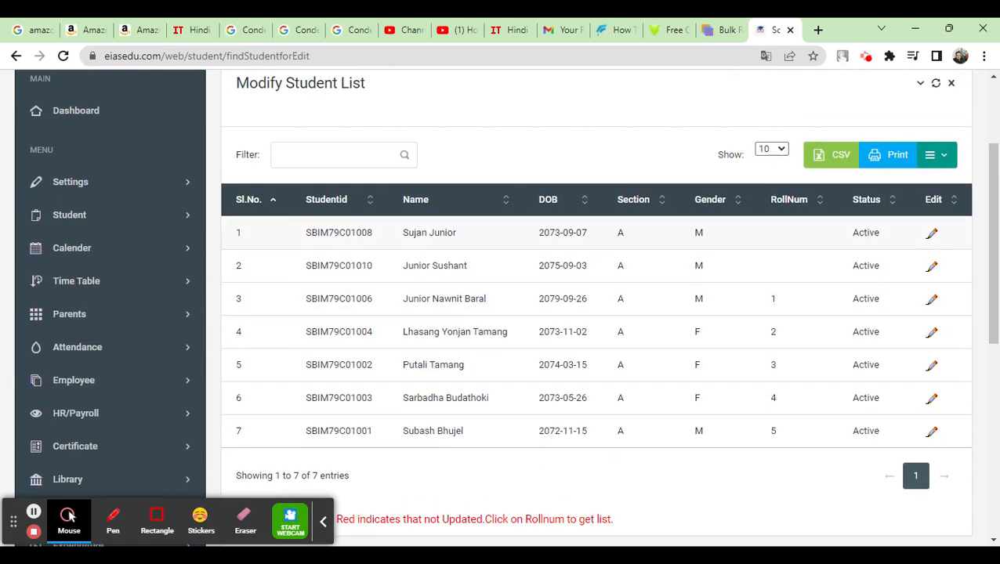
pyautogui.moveTo(307, 233); pyautogui.dragTo(463, 245)
pyautogui.click(420, 230)
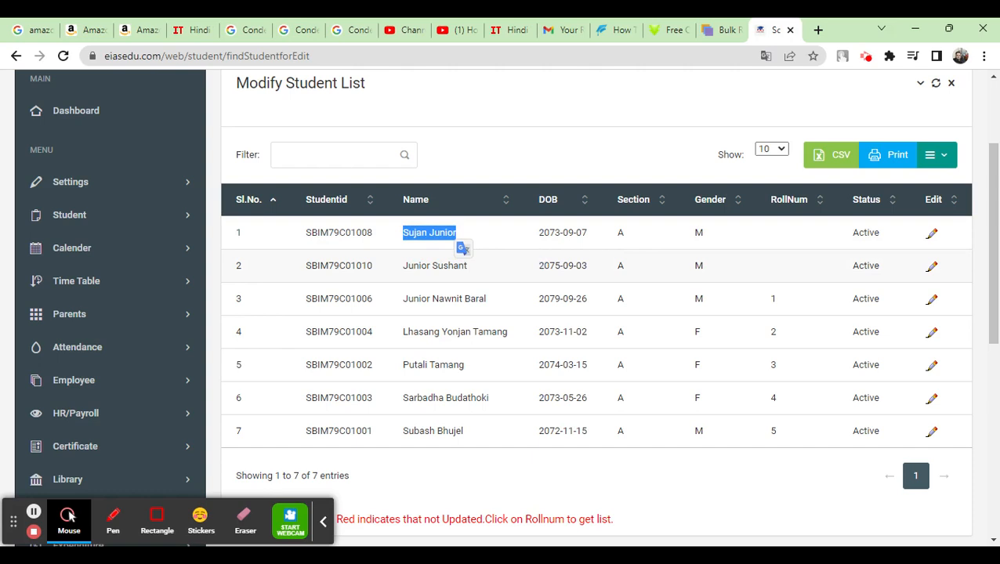
pyautogui.click(931, 237)
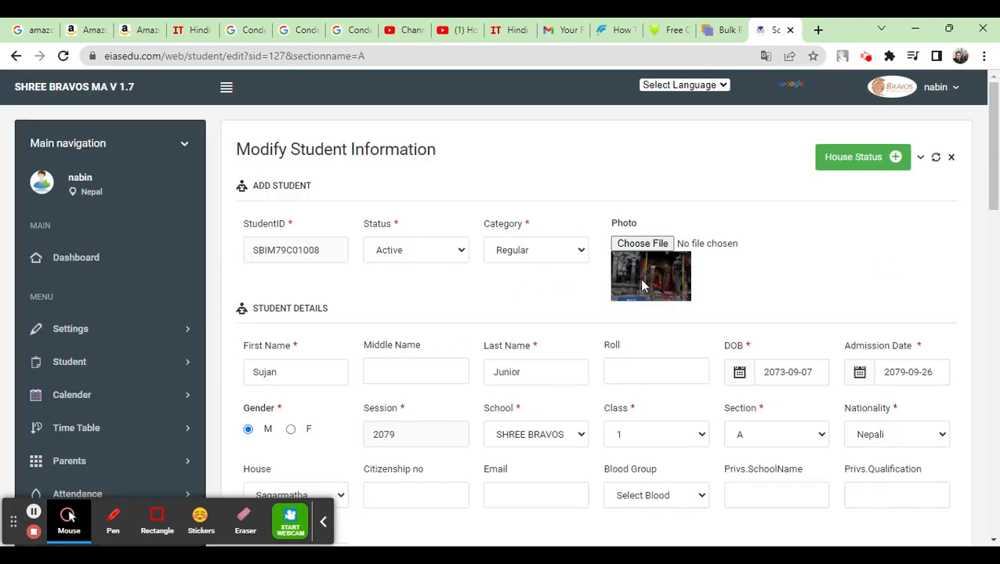
pyautogui.scroll(-2, 558, 295)
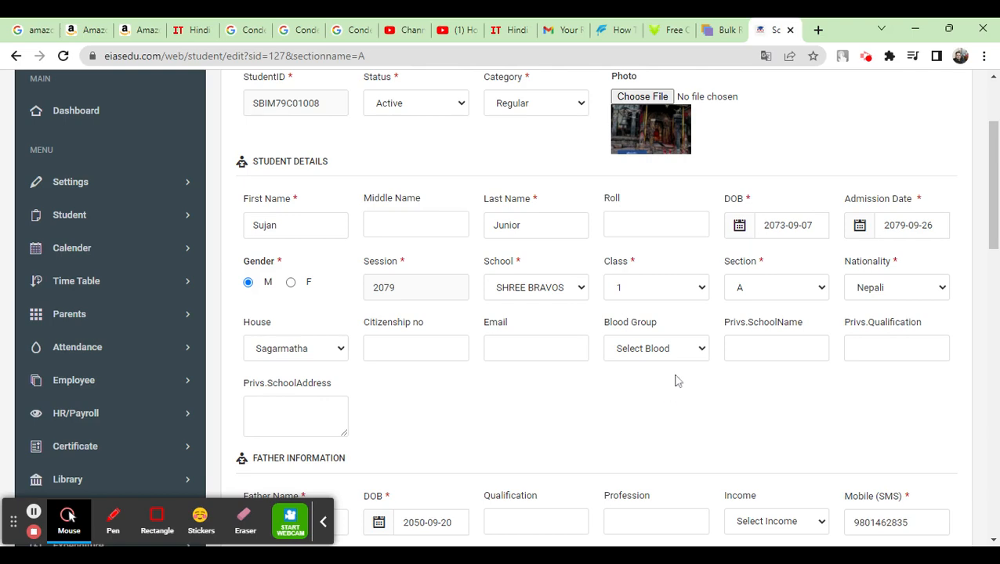
pyautogui.scroll(-1, 553, 382)
pyautogui.scroll(-2, 650, 316)
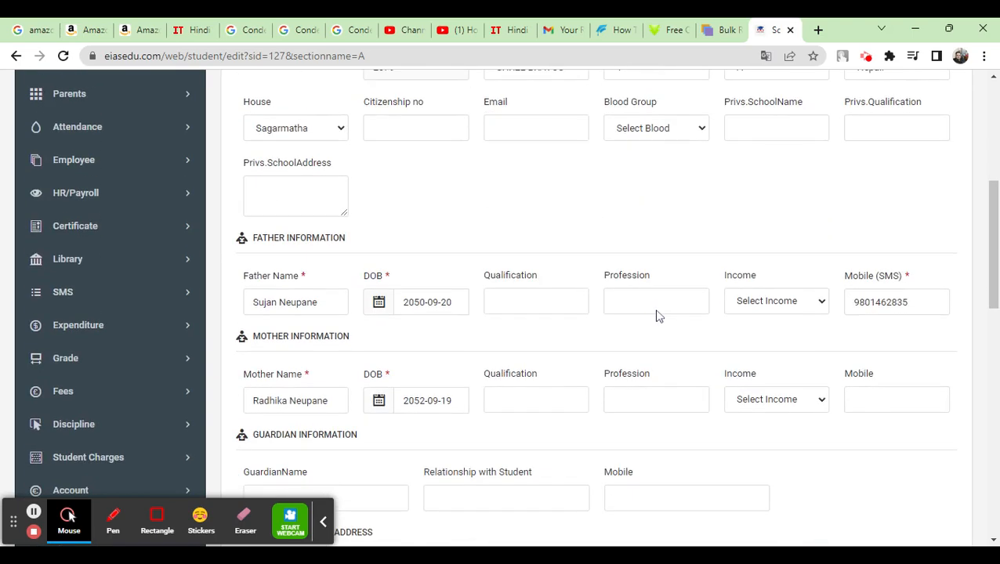
pyautogui.scroll(-2, 313, 339)
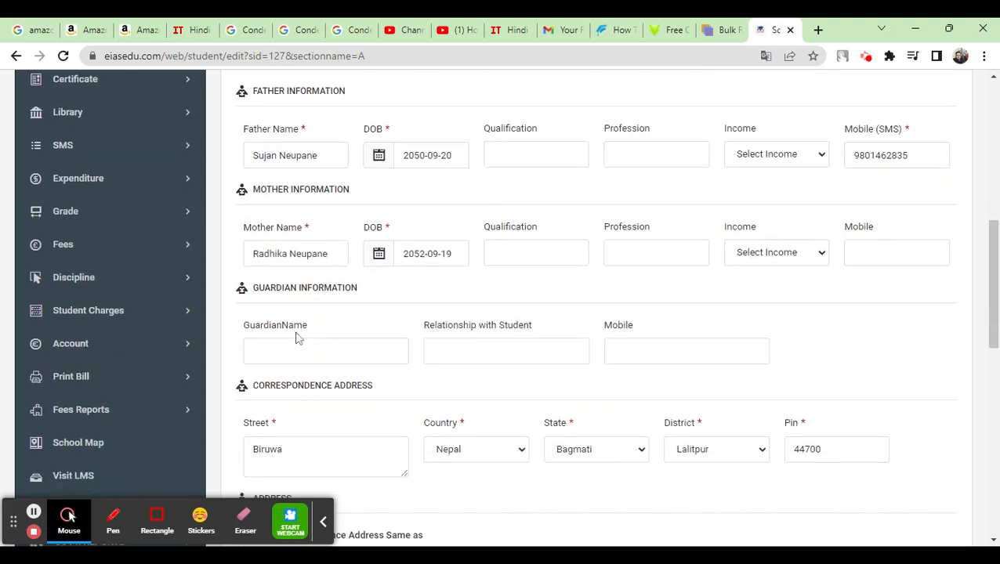
pyautogui.scroll(-2, 435, 345)
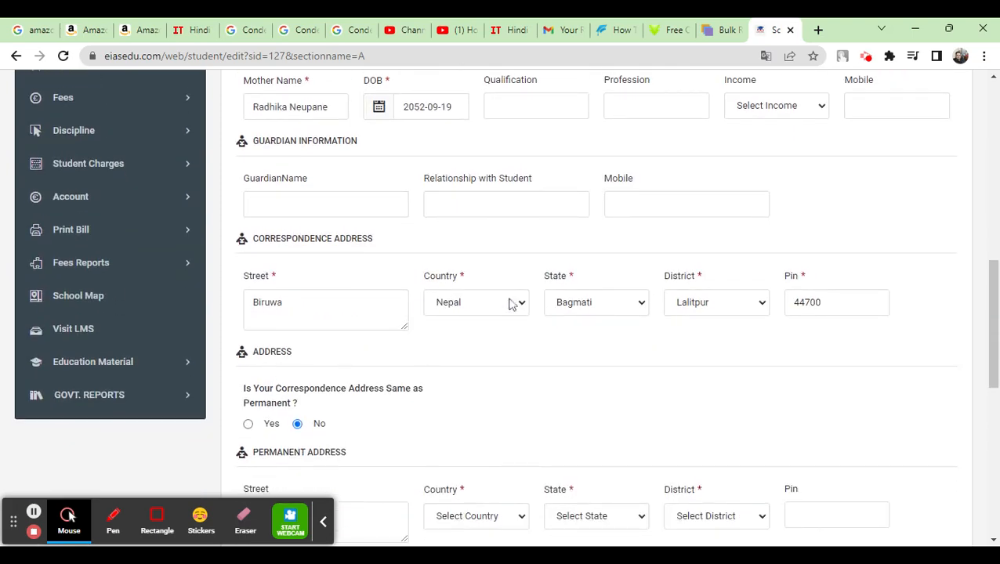
pyautogui.scroll(-2, 555, 358)
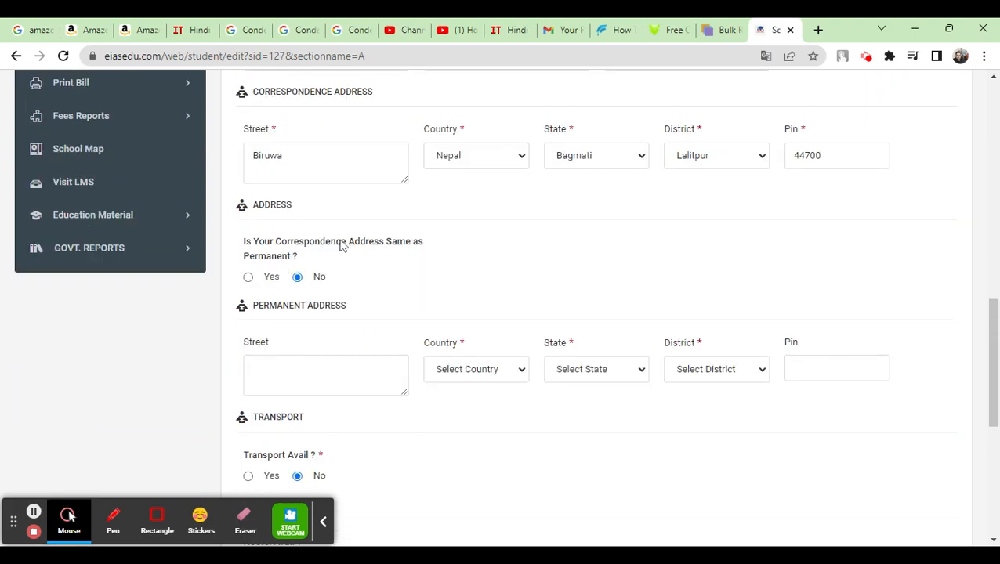
pyautogui.scroll(-2, 445, 364)
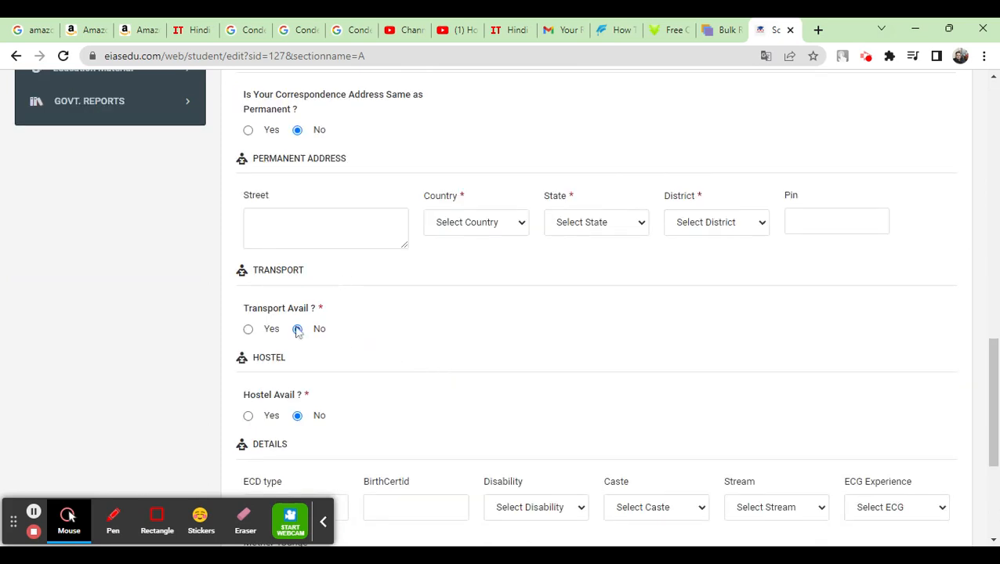
pyautogui.scroll(-2, 516, 377)
pyautogui.scroll(-1, 563, 358)
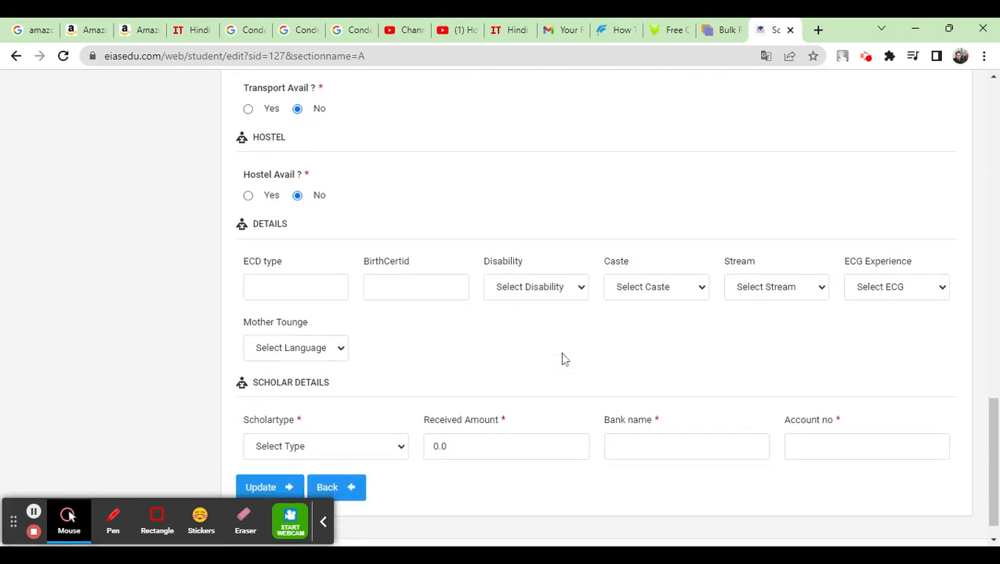
pyautogui.scroll(-1, 594, 321)
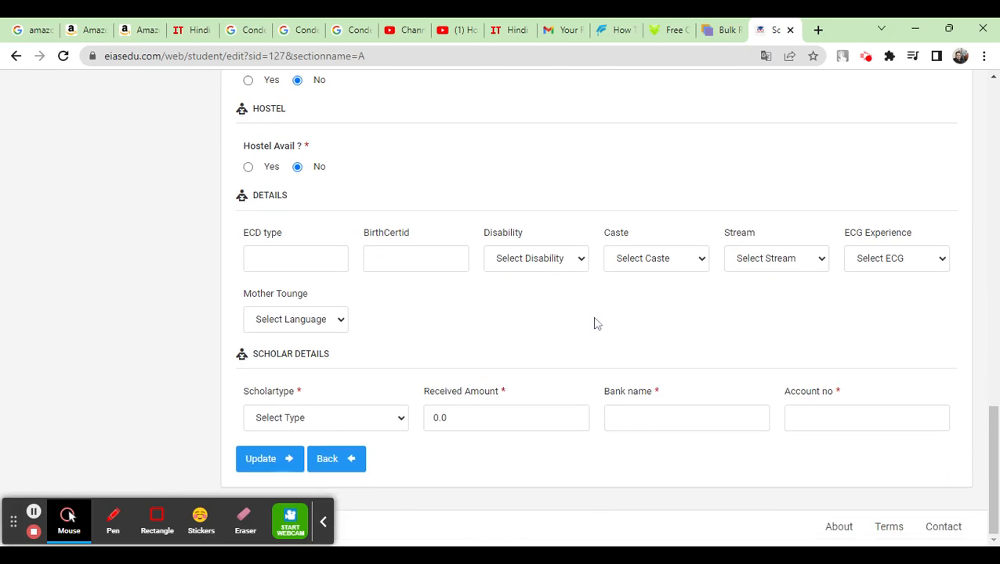
pyautogui.click(350, 458)
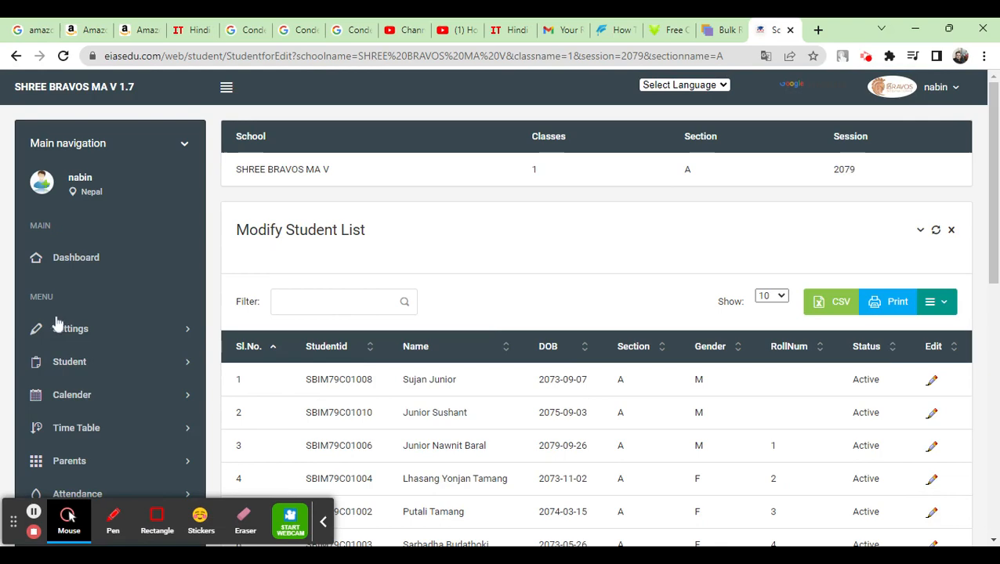
# Go to Student > Student > Student Summary to reach the Find Active Students page.
pyautogui.click(72, 365)
pyautogui.scroll(-1, 207, 324)
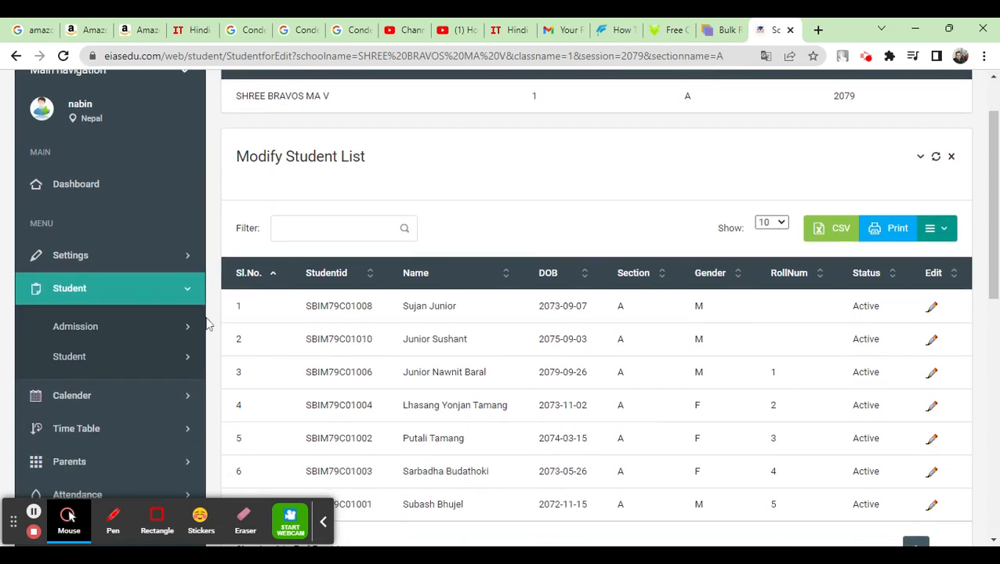
pyautogui.click(93, 359)
pyautogui.scroll(-2, 167, 330)
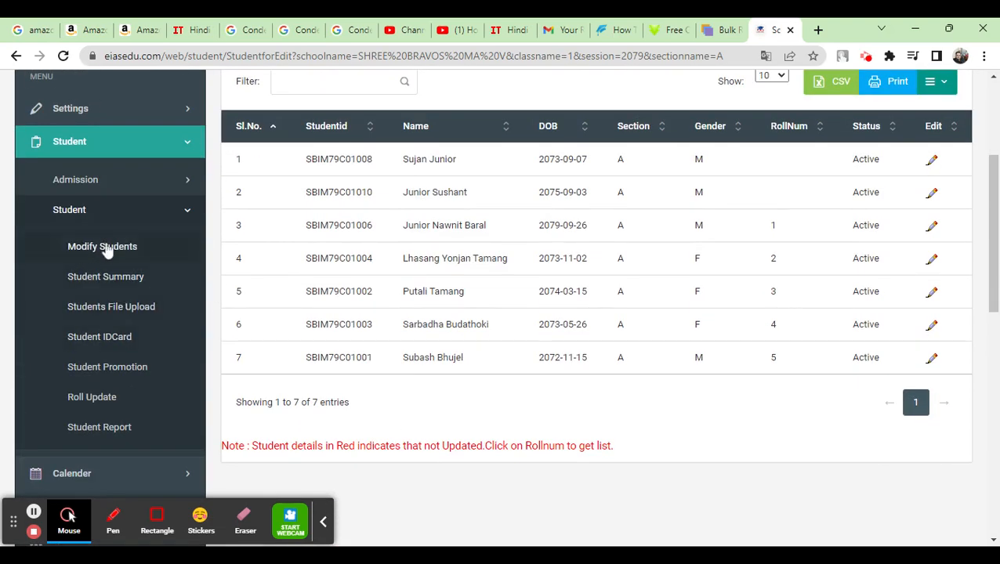
pyautogui.click(89, 284)
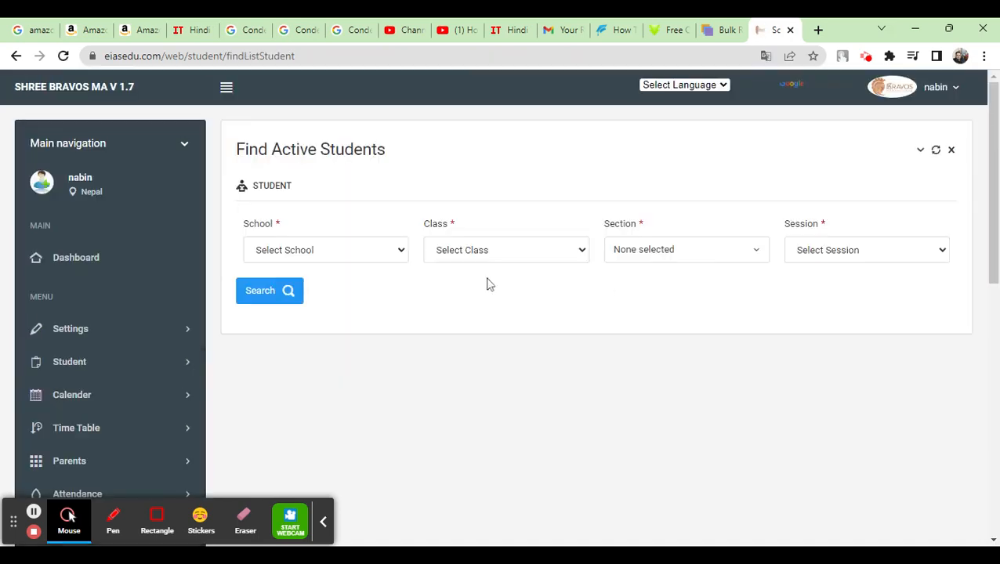
pyautogui.click(397, 249)
pyautogui.click(390, 271)
pyautogui.click(510, 263)
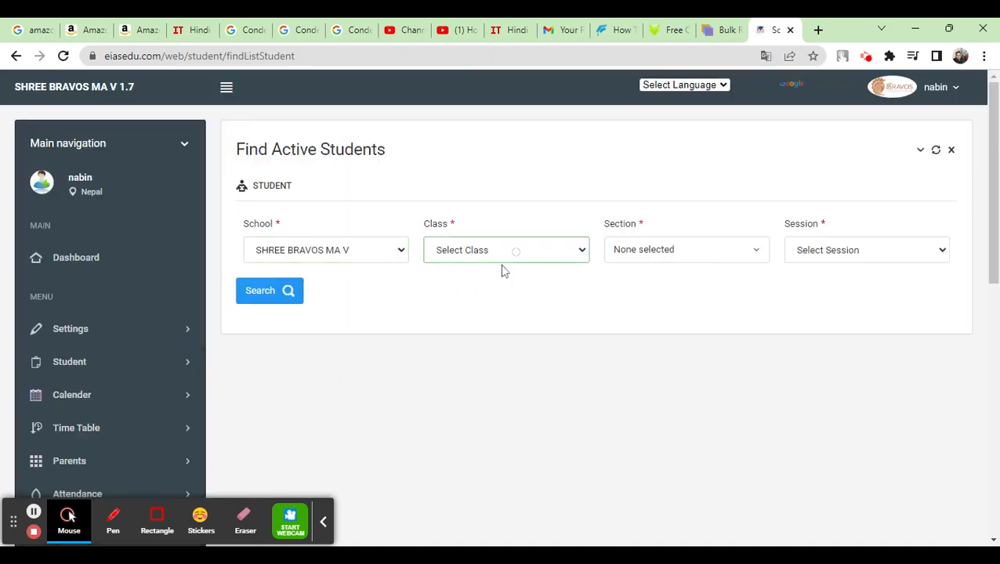
pyautogui.click(505, 273)
pyautogui.click(717, 257)
pyautogui.click(634, 291)
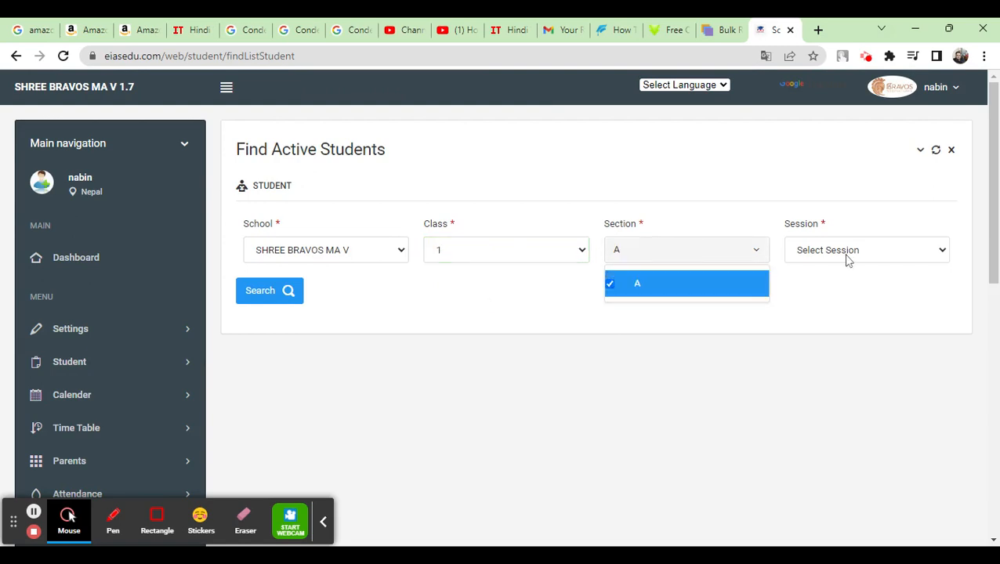
pyautogui.click(846, 265)
pyautogui.click(833, 290)
pyautogui.click(270, 302)
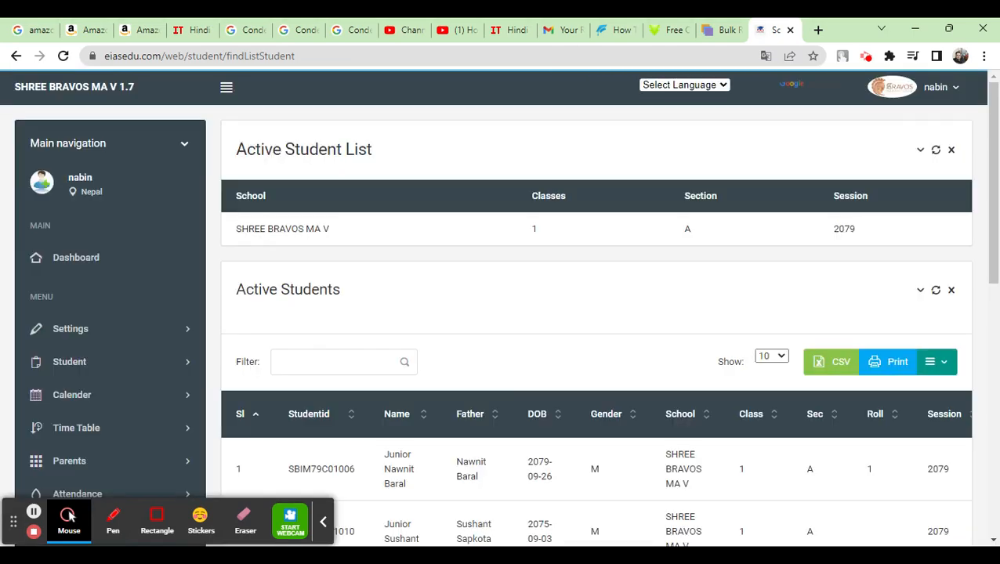
pyautogui.scroll(-3, 560, 345)
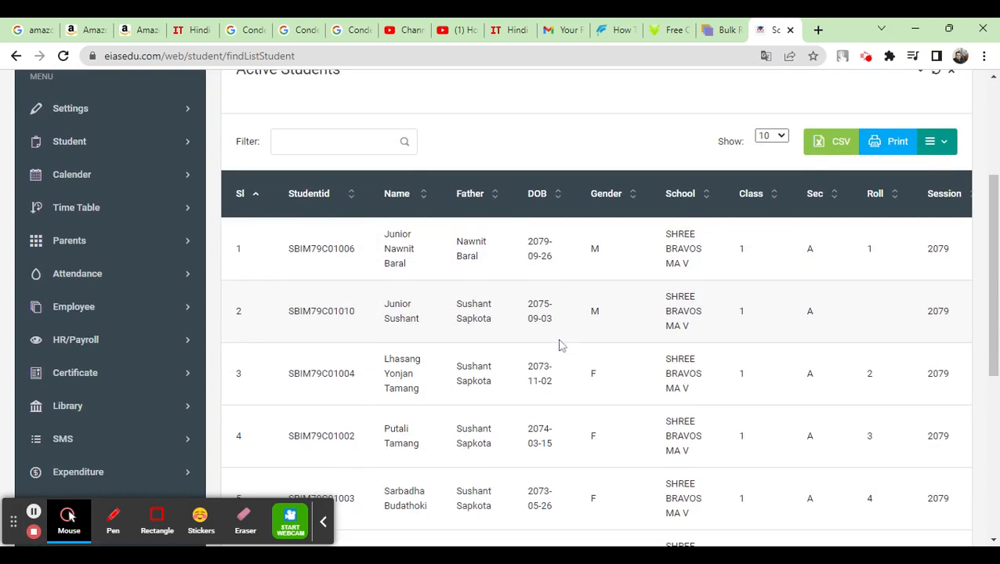
pyautogui.scroll(-5, 551, 335)
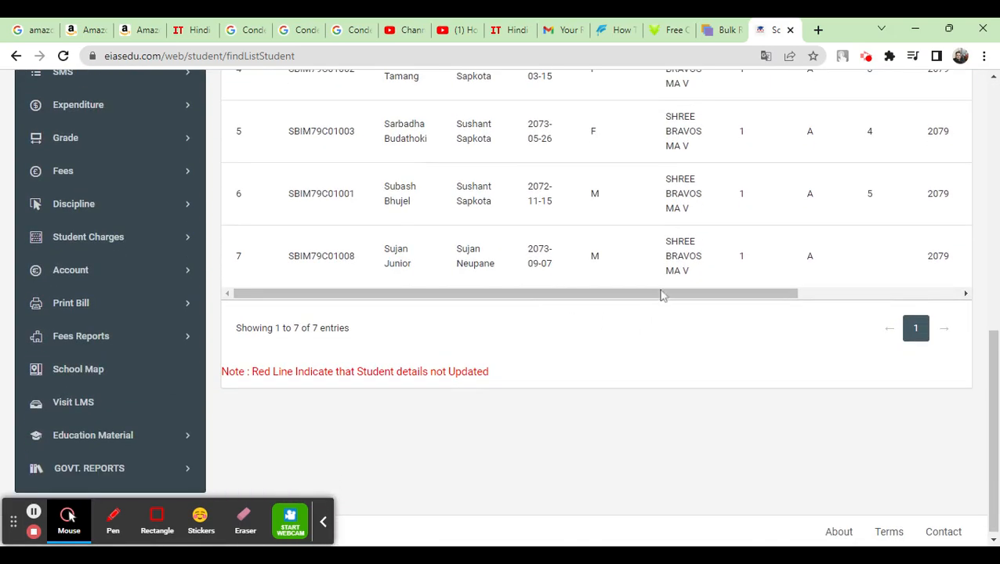
pyautogui.moveTo(665, 295); pyautogui.dragTo(861, 301)
pyautogui.scroll(5, 759, 333)
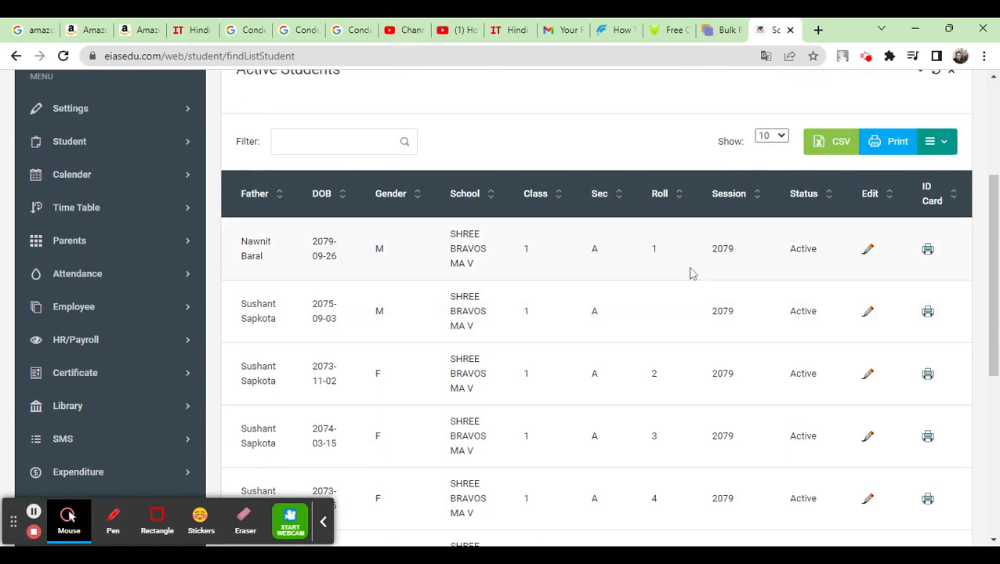
# Open the first student's ID card and bring up its print preview.
pyautogui.click(929, 250)
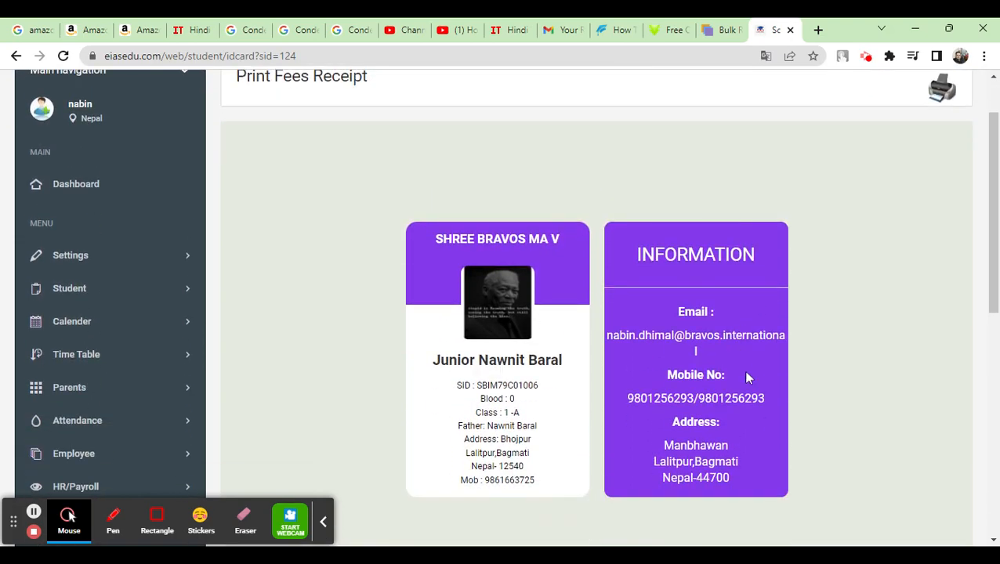
pyautogui.click(941, 90)
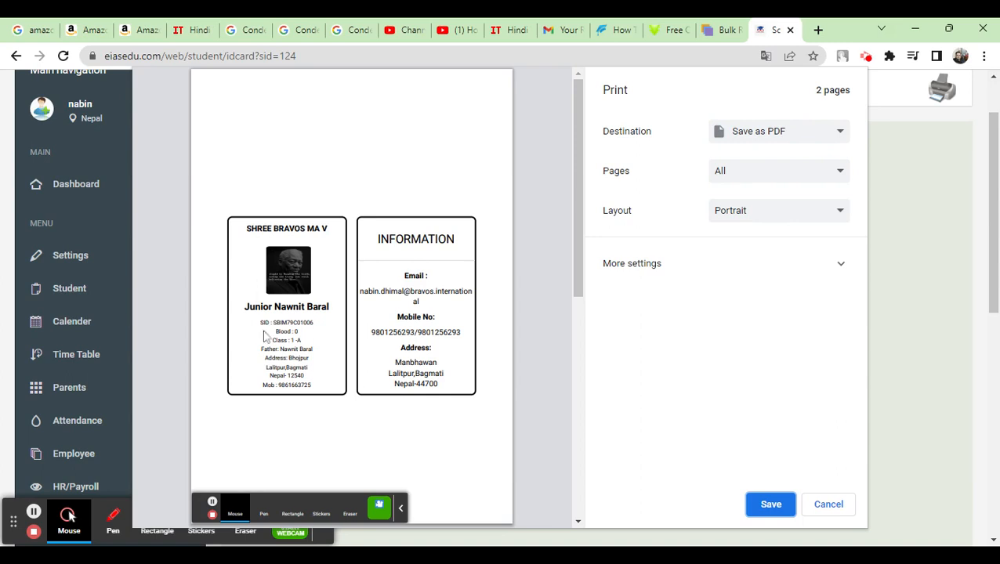
# Cancel the ID card print preview without printing, returning to the ID card page.
pyautogui.moveTo(271, 322); pyautogui.dragTo(312, 385)
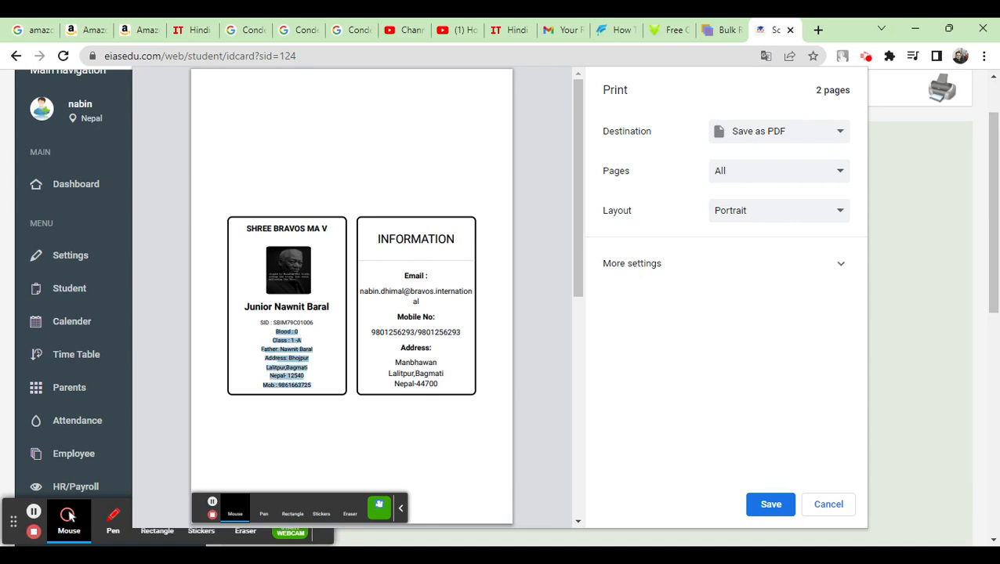
pyautogui.click(312, 384)
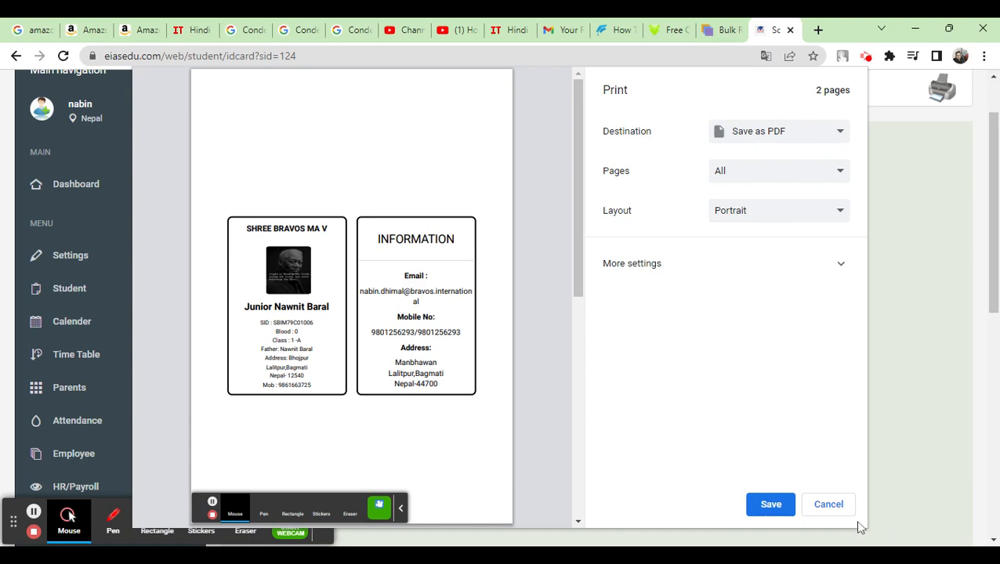
pyautogui.click(829, 510)
pyautogui.scroll(-1, 261, 330)
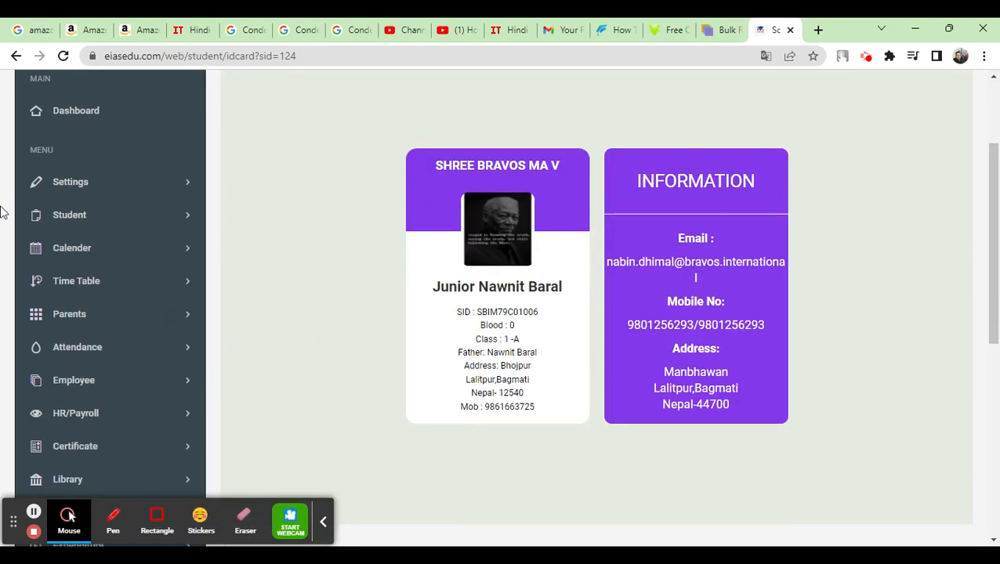
# Go to Student > Student > Students File Upload to reach the Upload File page.
pyautogui.click(169, 224)
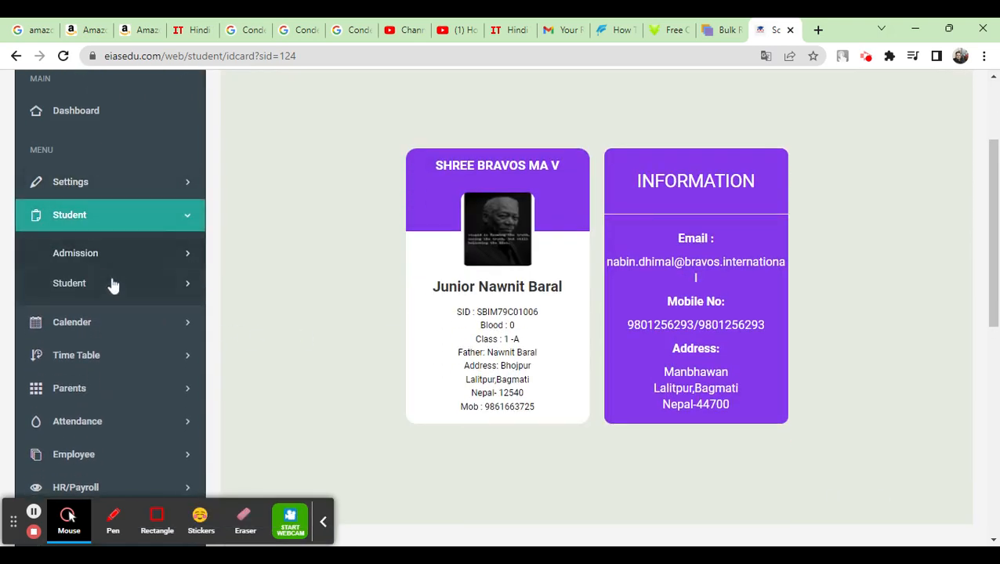
pyautogui.click(111, 284)
pyautogui.scroll(-2, 180, 248)
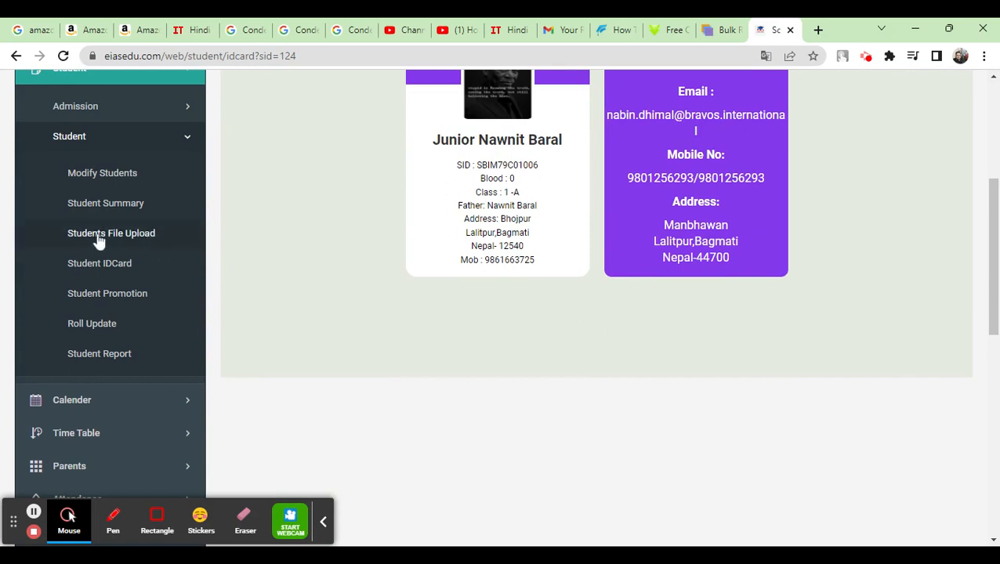
pyautogui.click(97, 236)
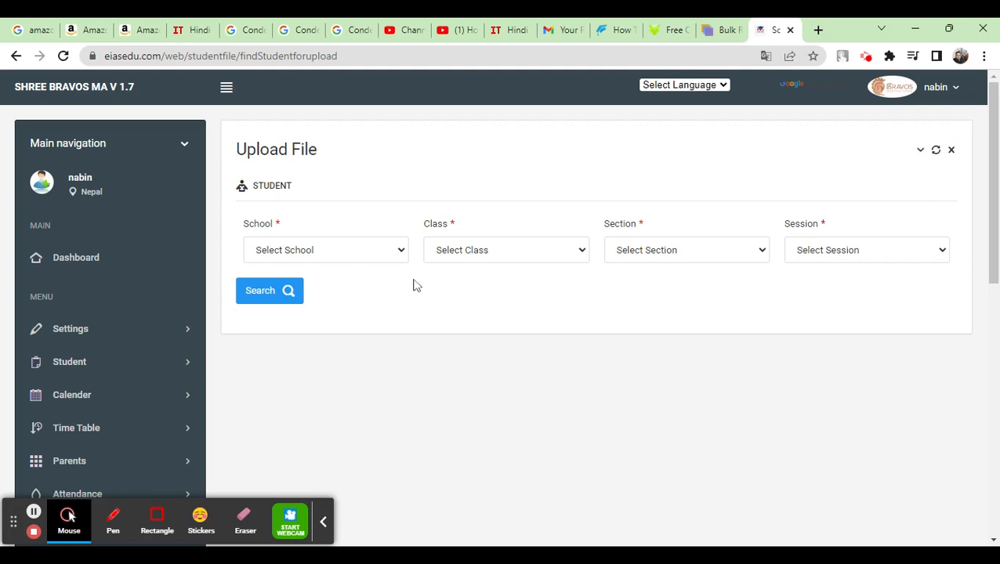
# Search the Upload File page for SHREE BRAVOS MA V, Class 1, Section A, Session 2079.
pyautogui.click(401, 259)
pyautogui.click(390, 270)
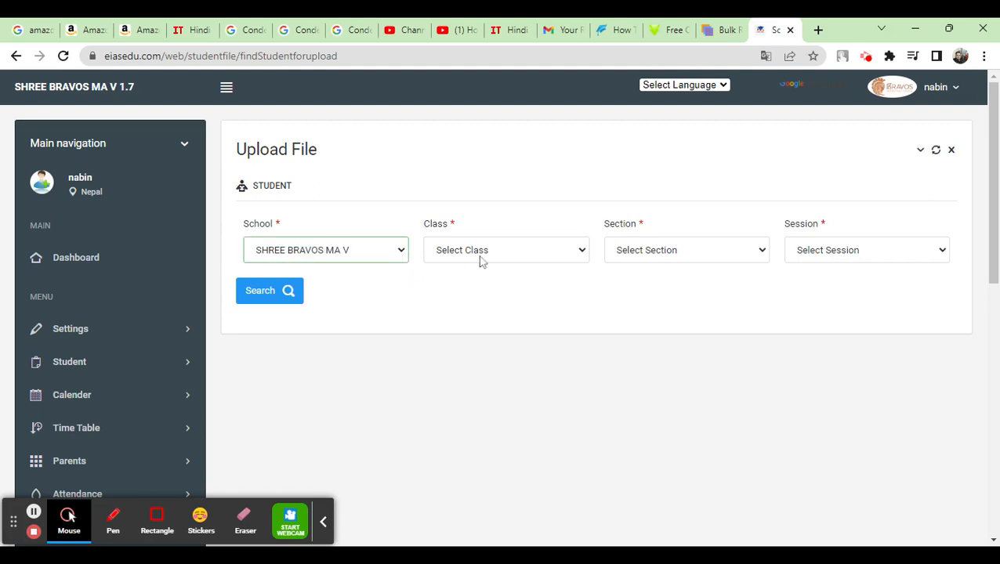
pyautogui.click(478, 263)
pyautogui.click(478, 271)
pyautogui.click(682, 268)
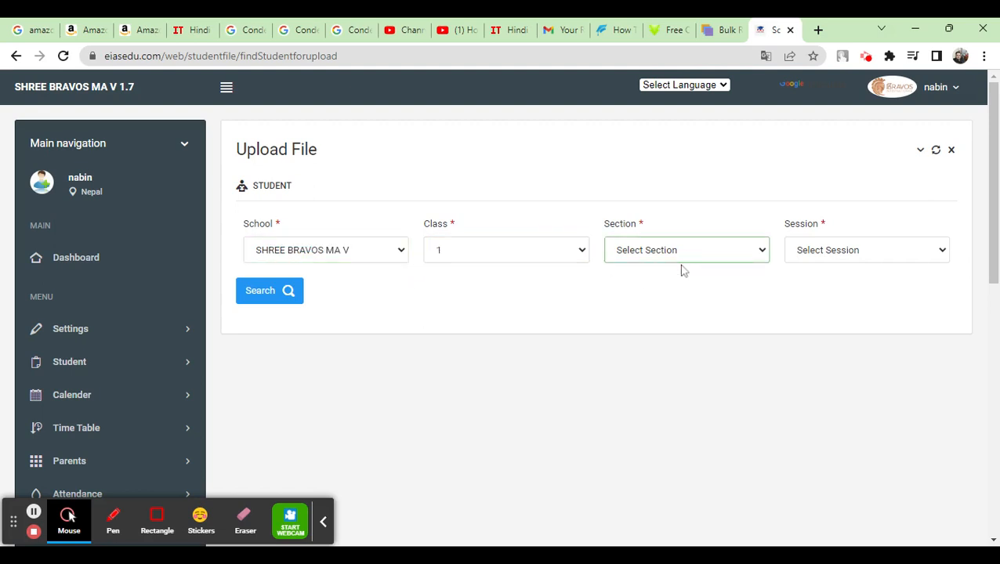
pyautogui.click(682, 270)
pyautogui.click(855, 248)
pyautogui.click(848, 270)
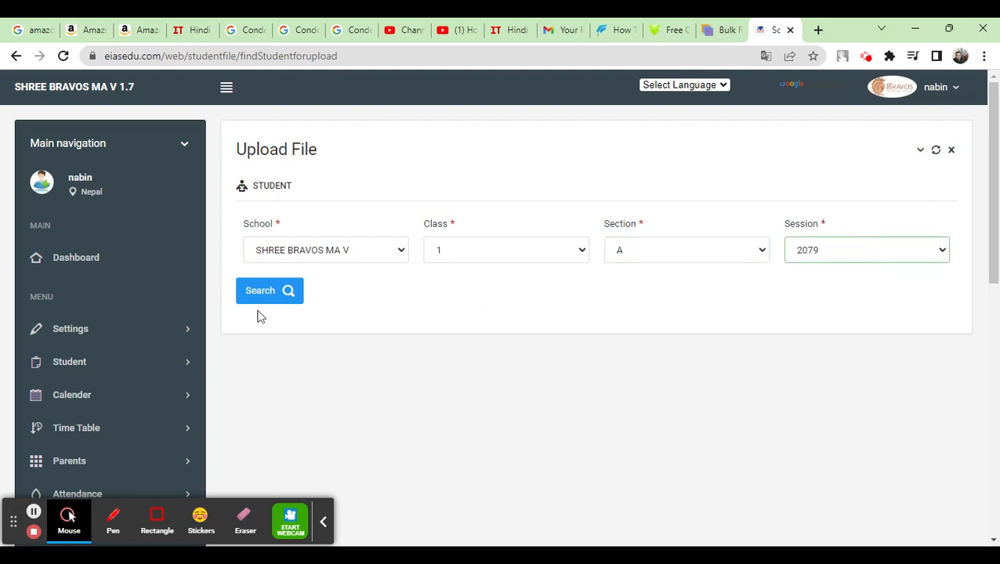
pyautogui.click(266, 296)
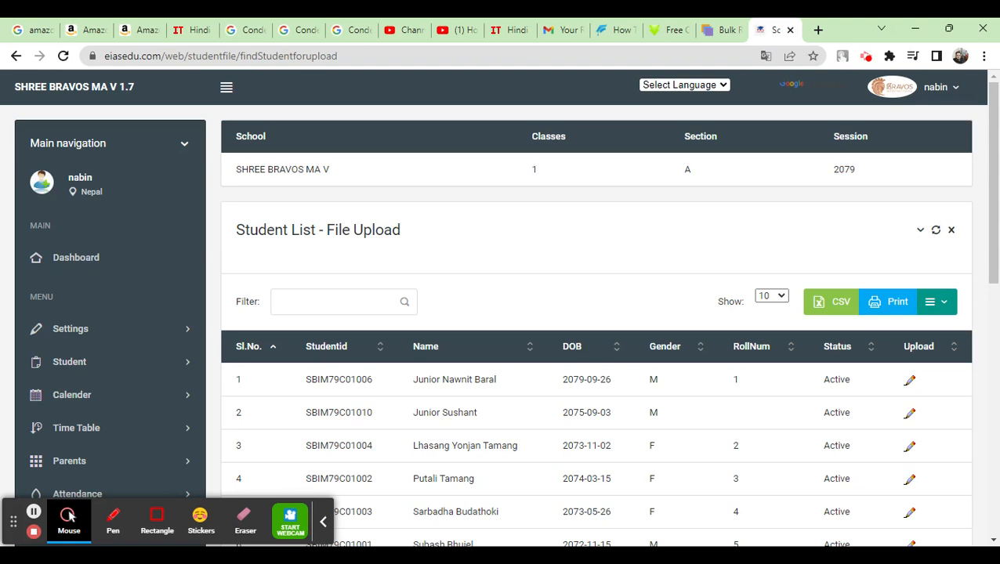
# Open the file upload page for the first student in the File Upload list.
pyautogui.scroll(-3, 610, 369)
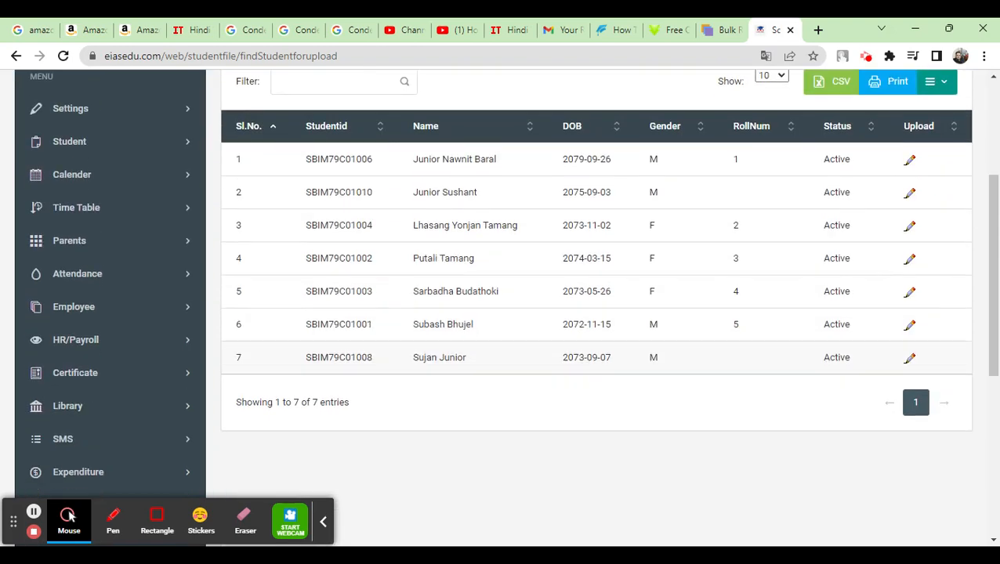
pyautogui.moveTo(414, 160); pyautogui.dragTo(496, 160)
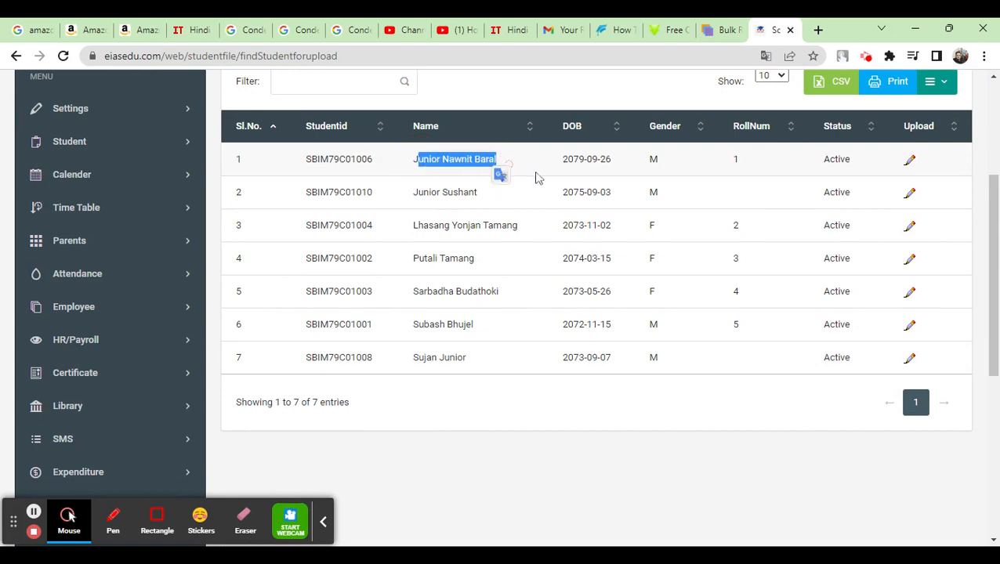
pyautogui.click(909, 162)
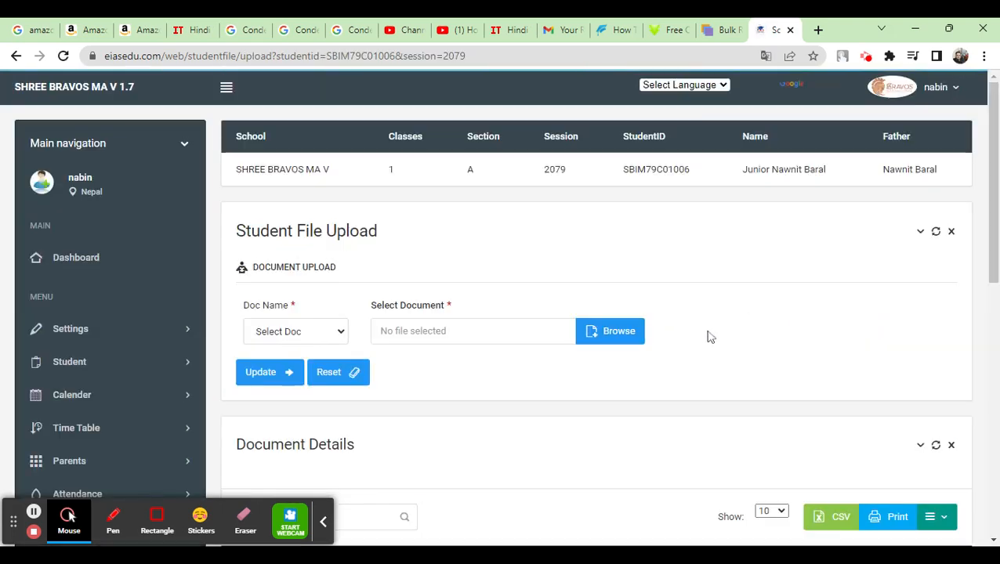
# Check the first student's File Upload page, leaving Doc Name unchanged and no documents uploaded.
pyautogui.scroll(-4, 710, 325)
pyautogui.scroll(3, 710, 338)
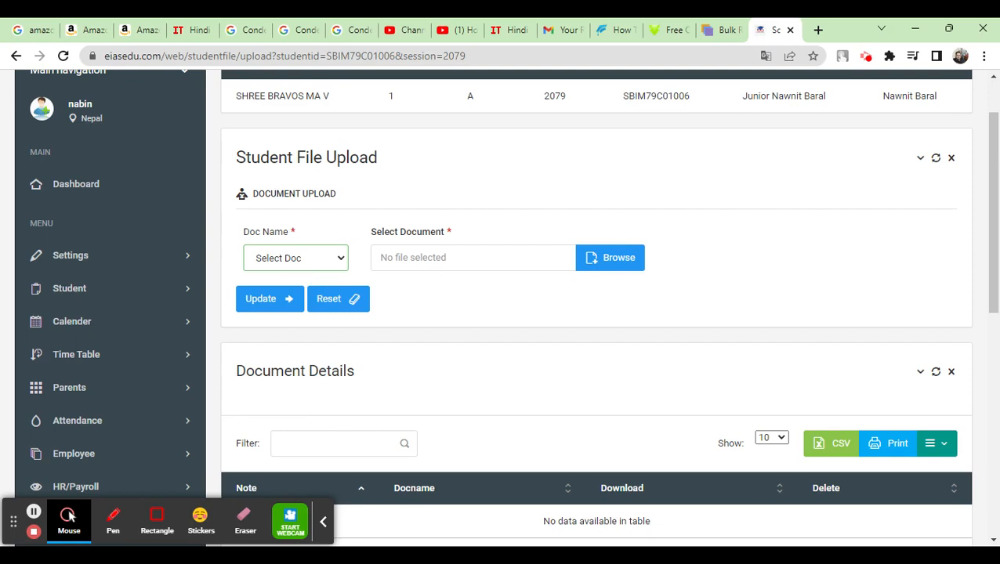
pyautogui.click(448, 342)
# Expand the Settings and Student > Student sections in the sidebar.
pyautogui.click(83, 260)
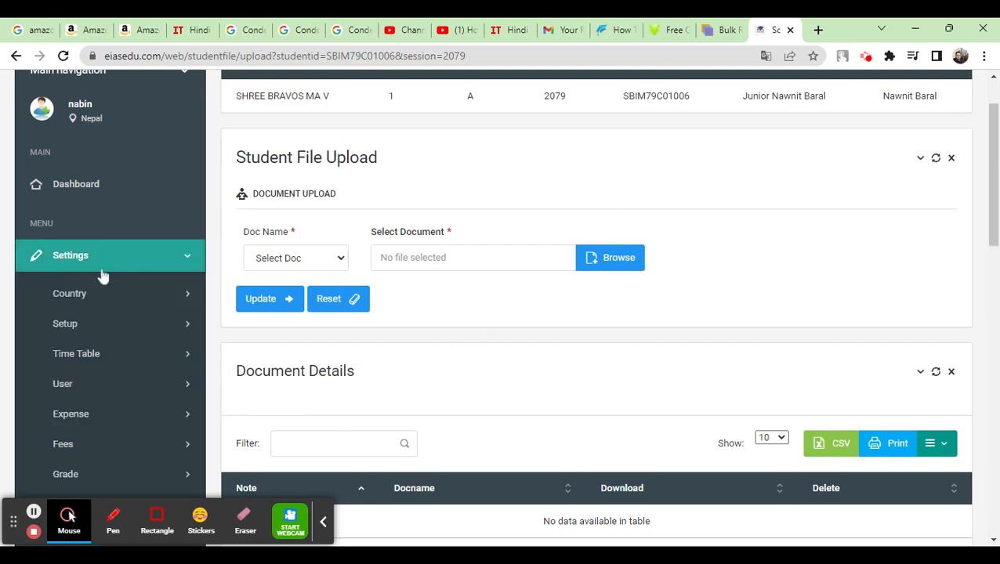
pyautogui.scroll(-1, 110, 278)
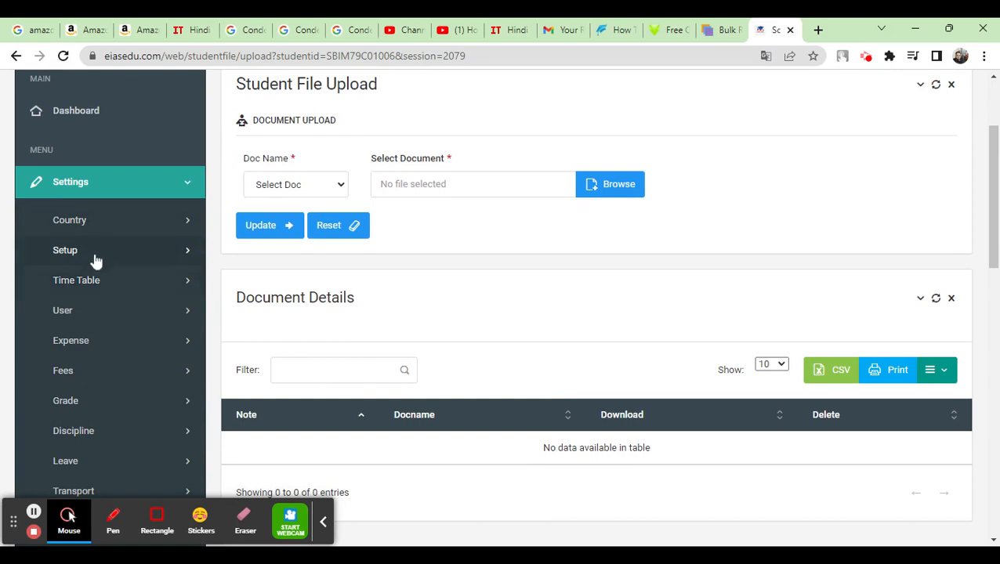
pyautogui.scroll(-5, 132, 294)
pyautogui.click(110, 212)
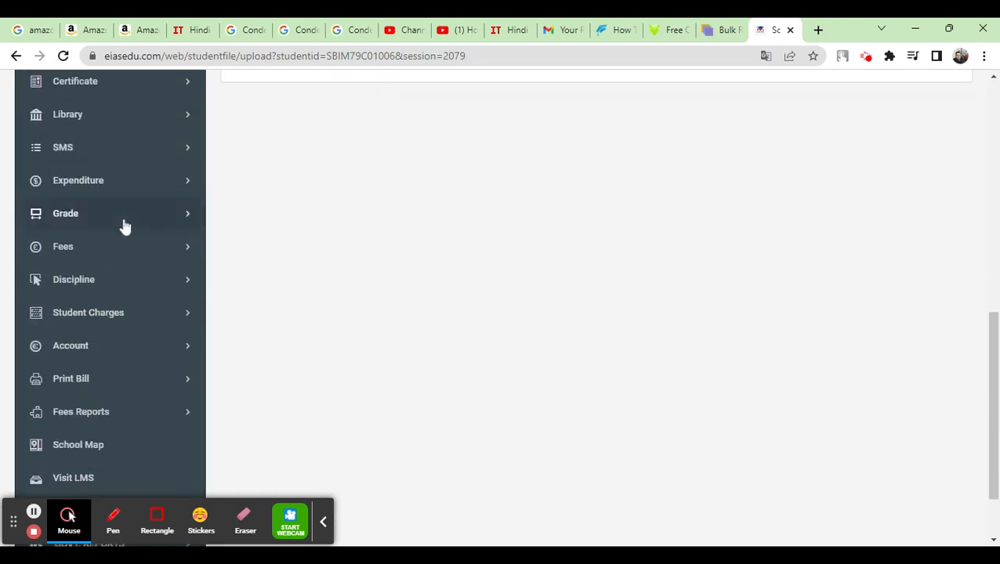
pyautogui.scroll(5, 124, 226)
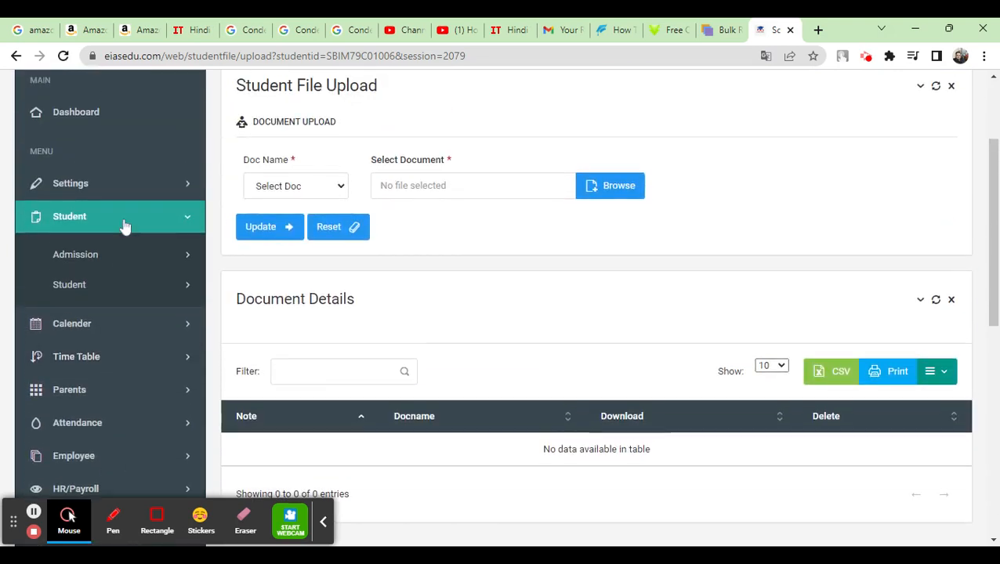
pyautogui.click(94, 288)
pyautogui.scroll(-2, 137, 266)
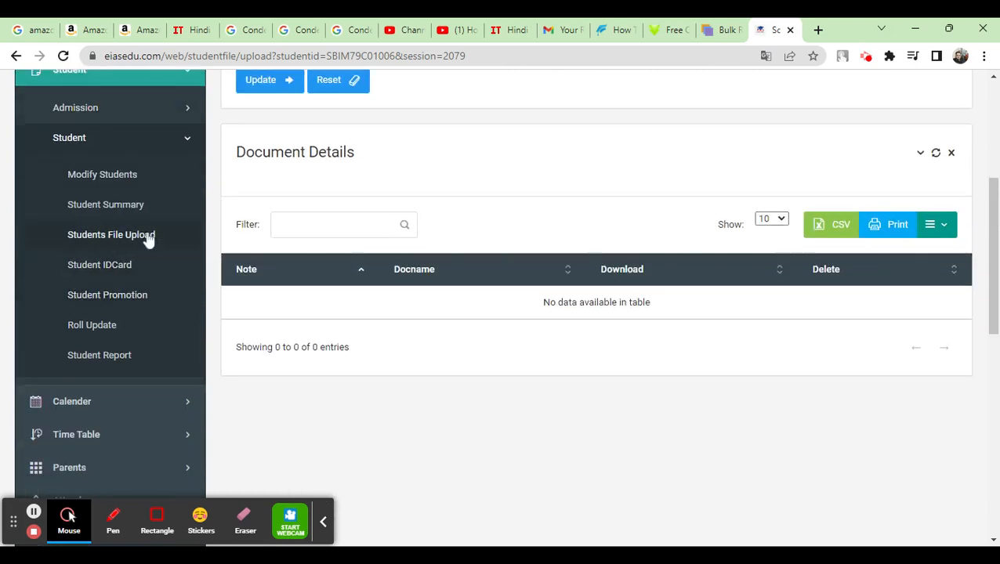
# Open Student IDCard and list ID cards for SHREE BRAVOS MA V, Class 1, Section A, 2079.
pyautogui.click(102, 266)
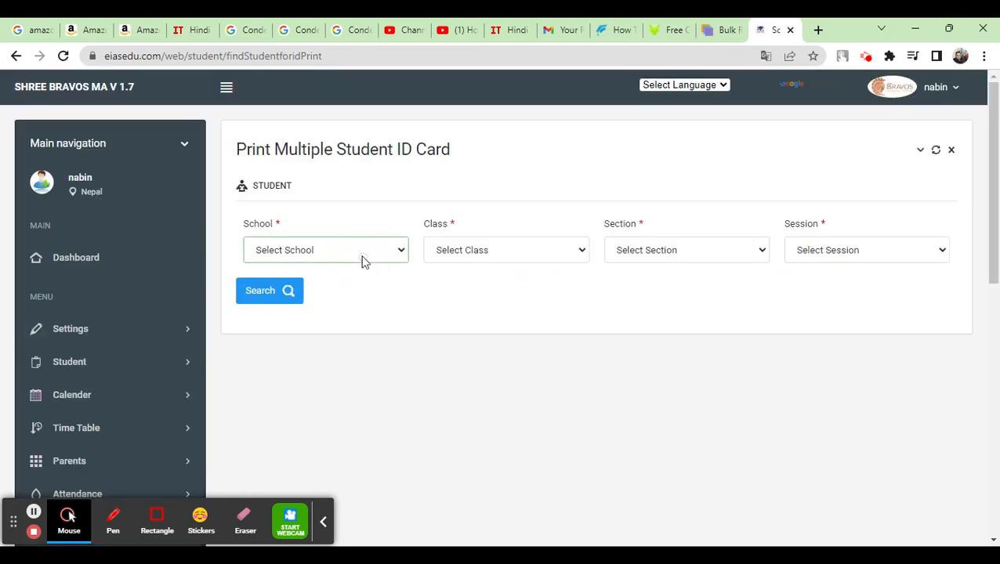
pyautogui.click(362, 267)
pyautogui.click(509, 261)
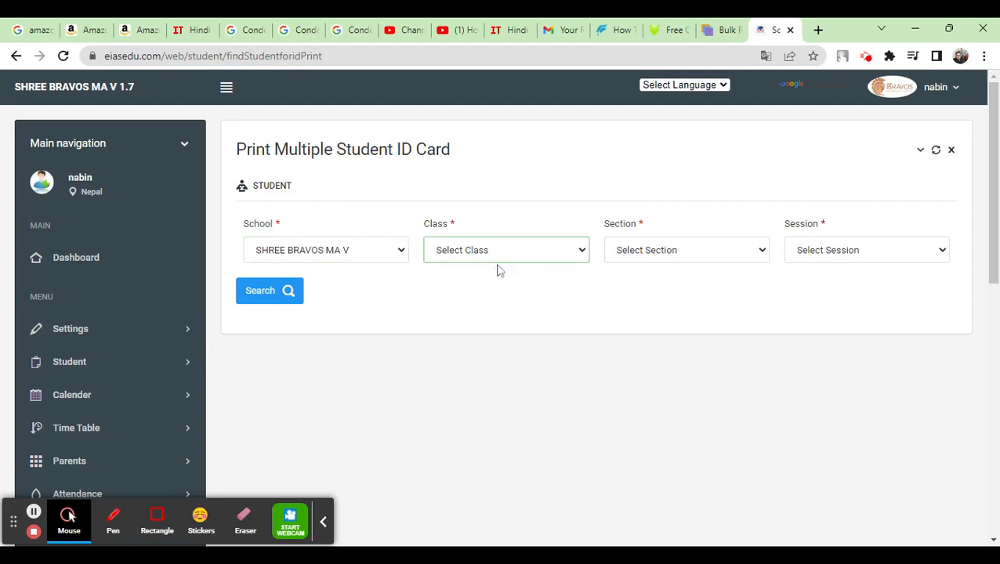
pyautogui.click(505, 282)
pyautogui.click(648, 261)
pyautogui.click(873, 251)
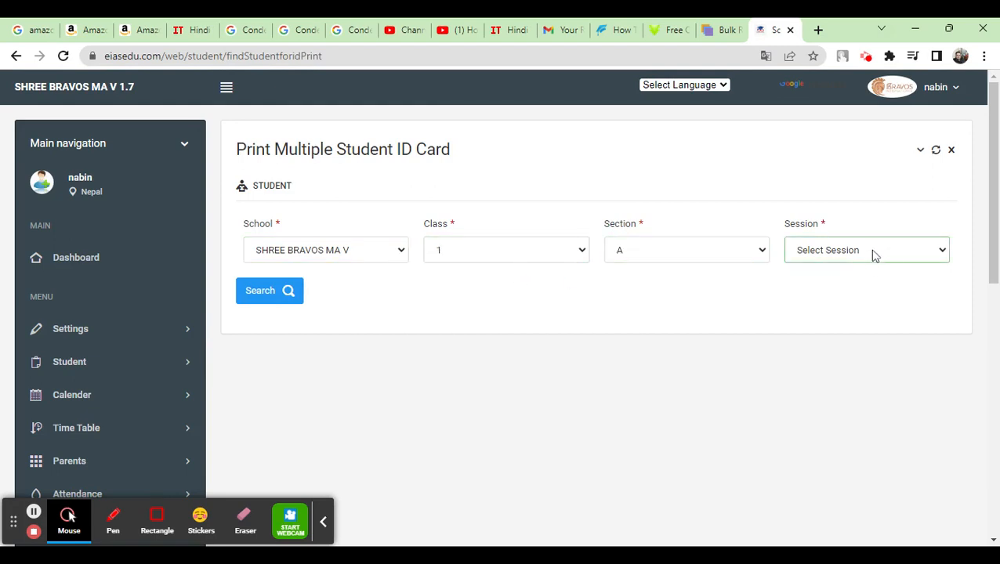
pyautogui.click(839, 273)
pyautogui.click(256, 302)
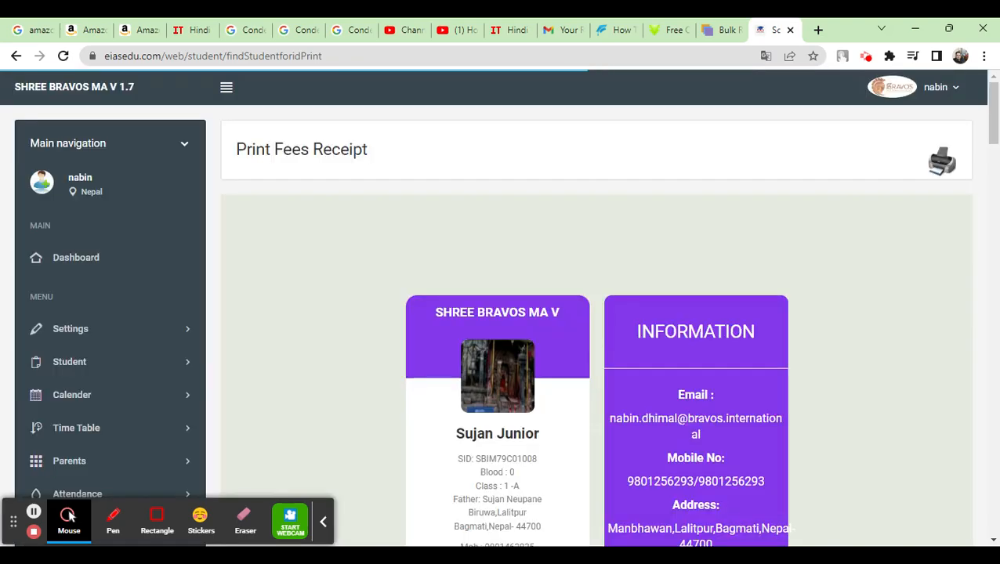
pyautogui.scroll(-3, 637, 317)
pyautogui.scroll(3, 646, 315)
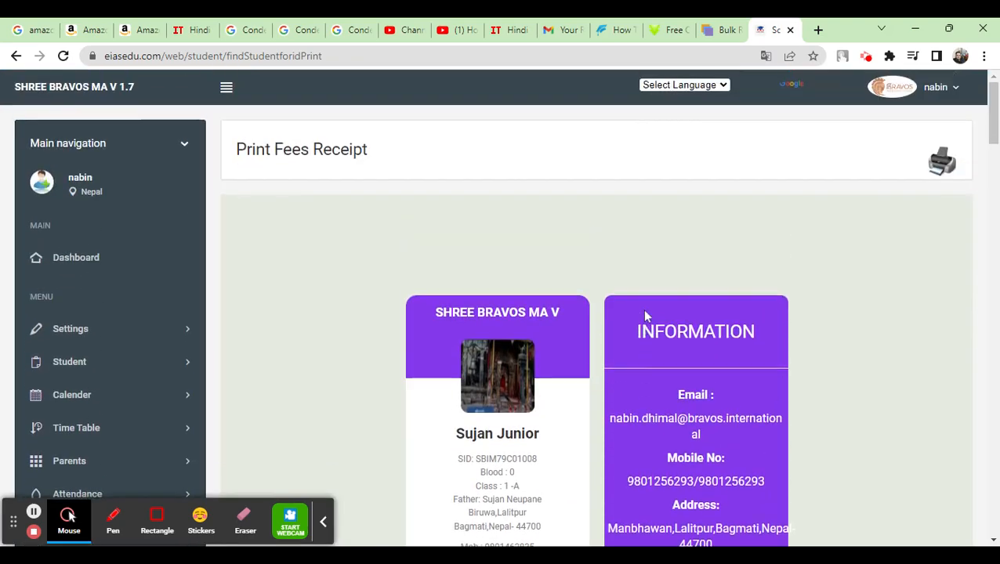
# Scroll through the 8-page print preview of the class 1-A ID cards, then cancel without printing.
pyautogui.click(942, 161)
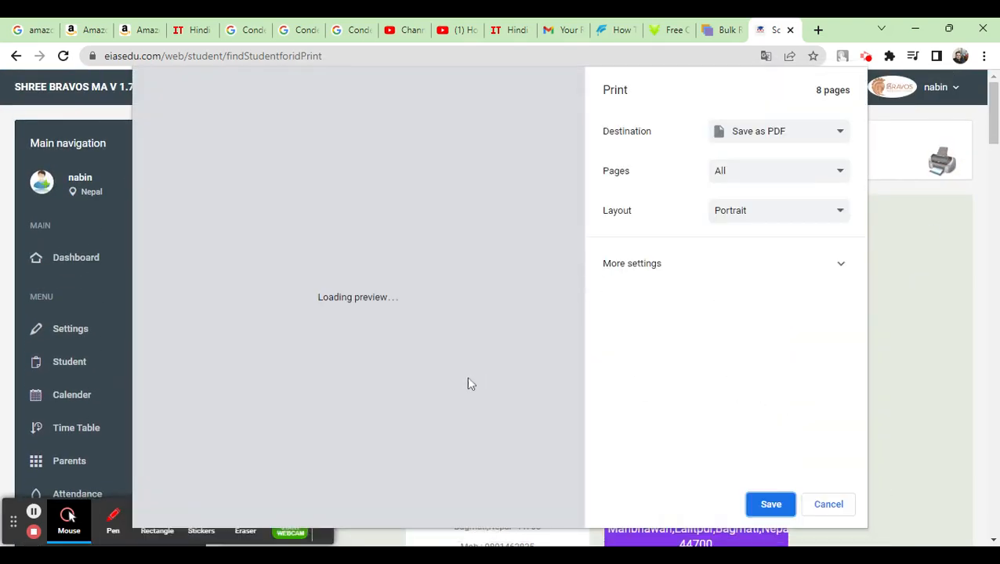
pyautogui.scroll(-4, 412, 368)
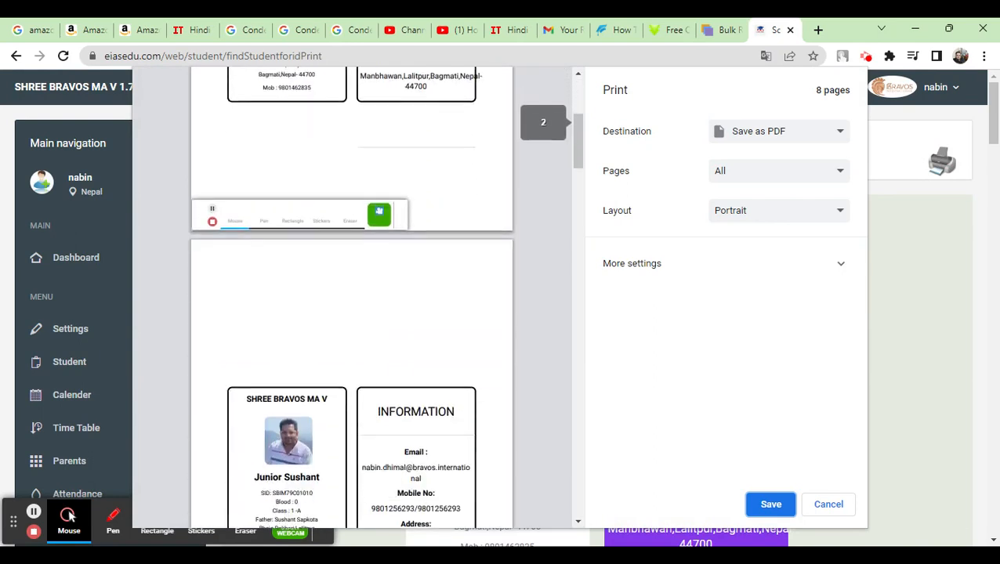
pyautogui.scroll(-2, 399, 368)
pyautogui.scroll(-2, 399, 368)
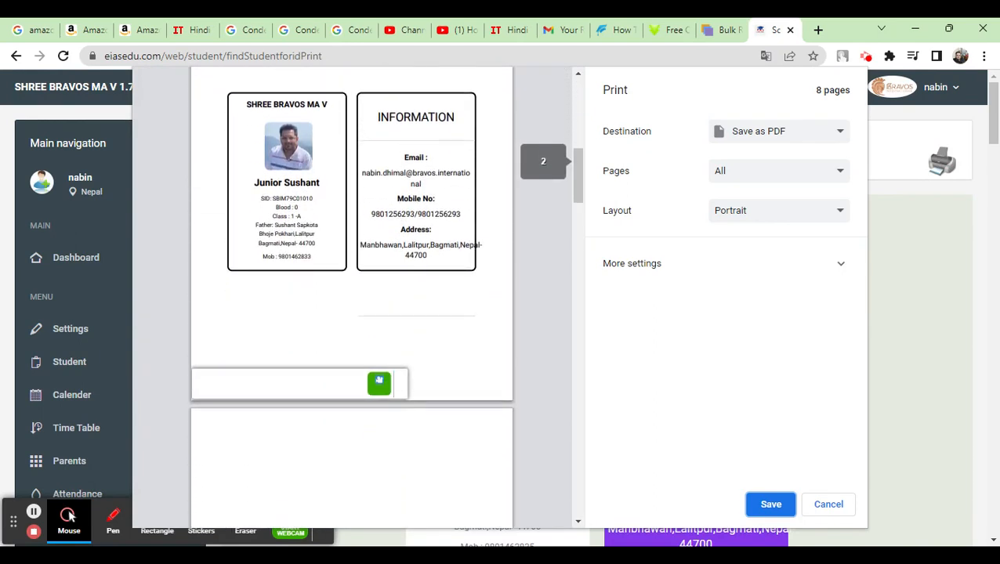
pyautogui.scroll(-20, 399, 369)
pyautogui.scroll(-5, 399, 368)
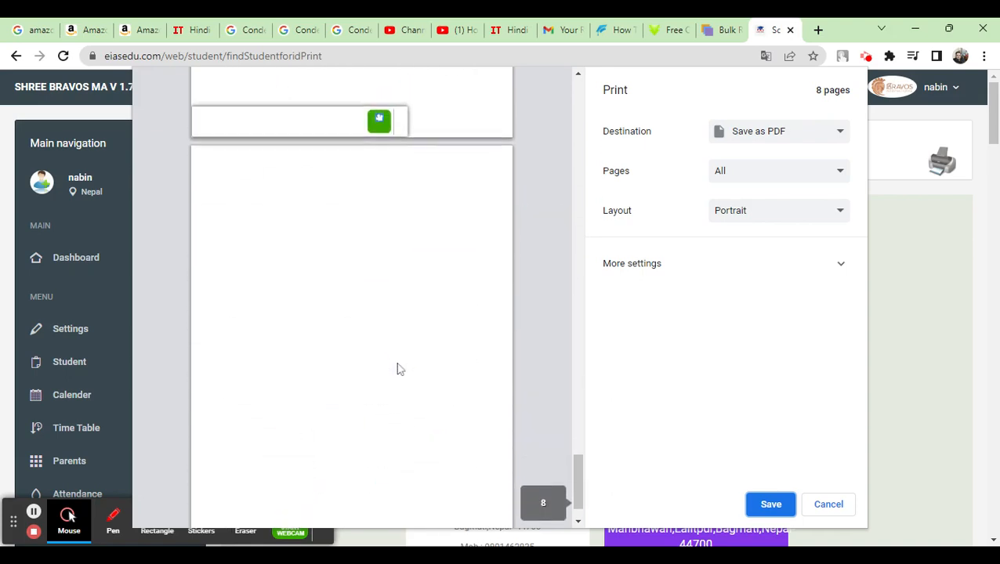
pyautogui.click(833, 504)
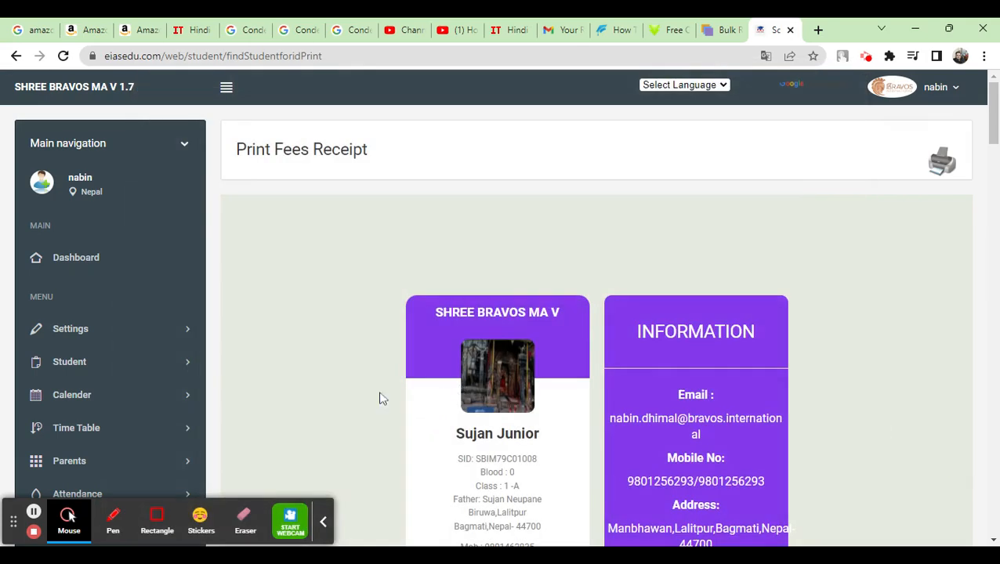
# Go to Student Promotion from the Student menu in the sidebar.
pyautogui.click(83, 365)
pyautogui.scroll(-4, 168, 355)
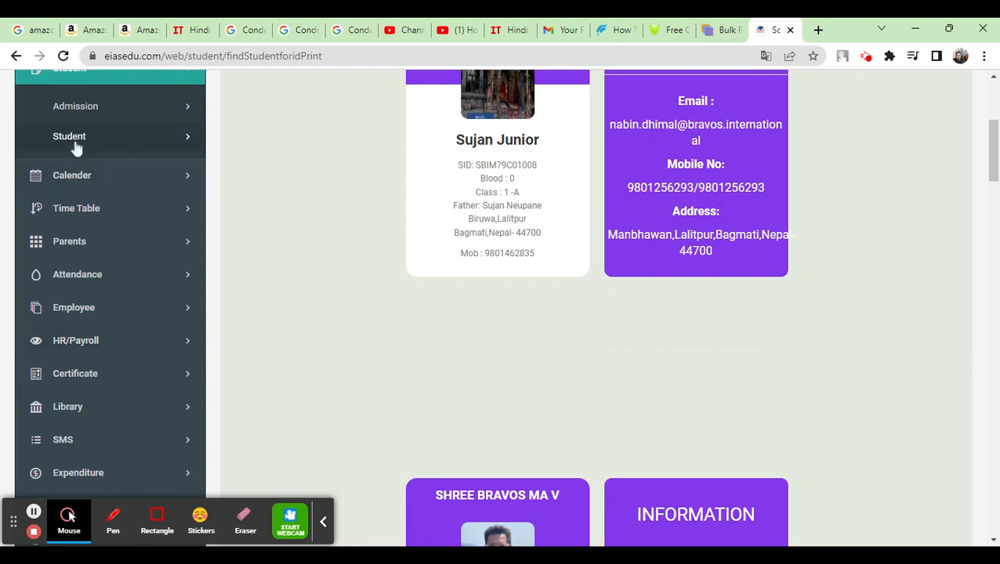
pyautogui.click(117, 145)
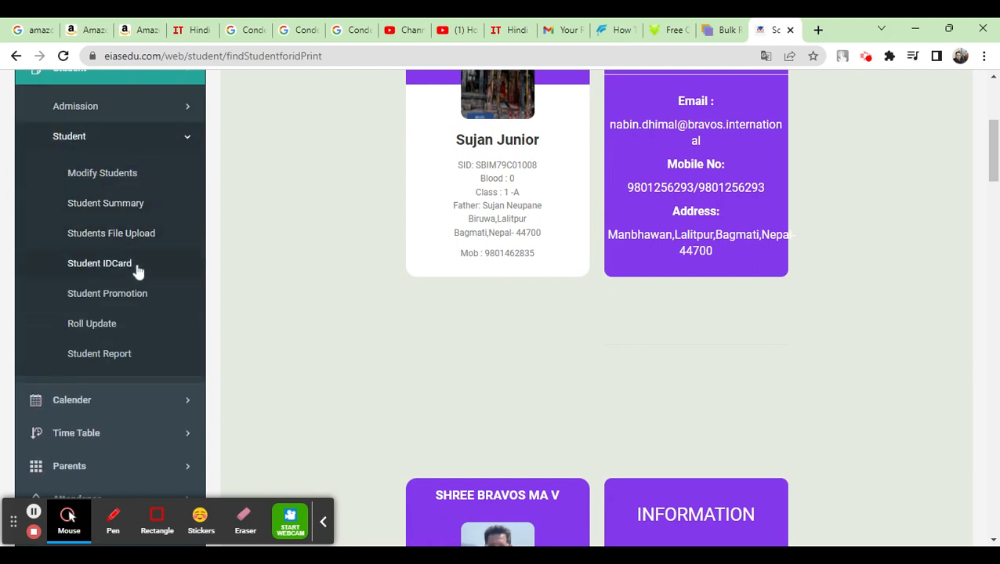
pyautogui.click(119, 306)
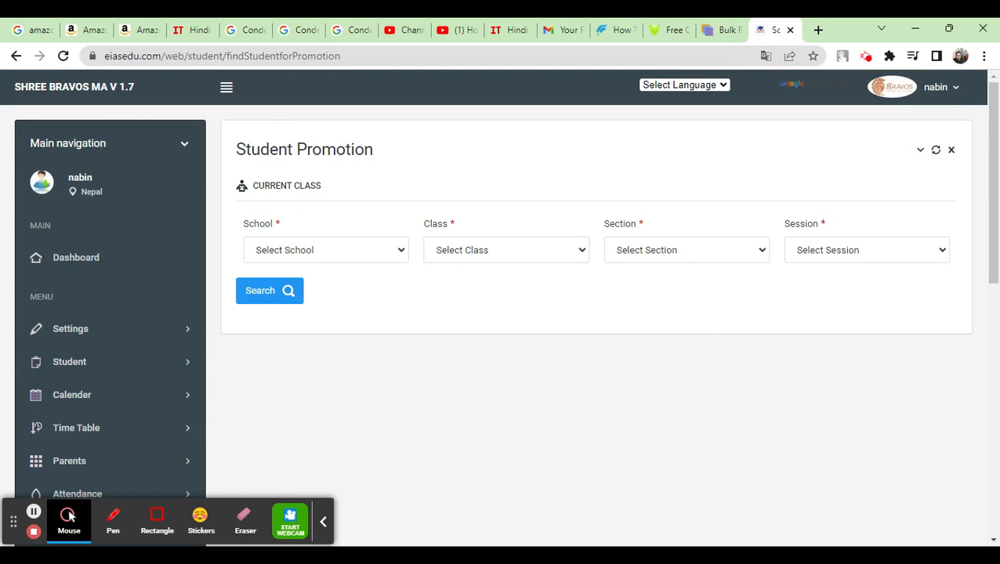
# Search the current class: SHREE BRAVOS MA V, class 1, section A, session 2079.
pyautogui.click(371, 261)
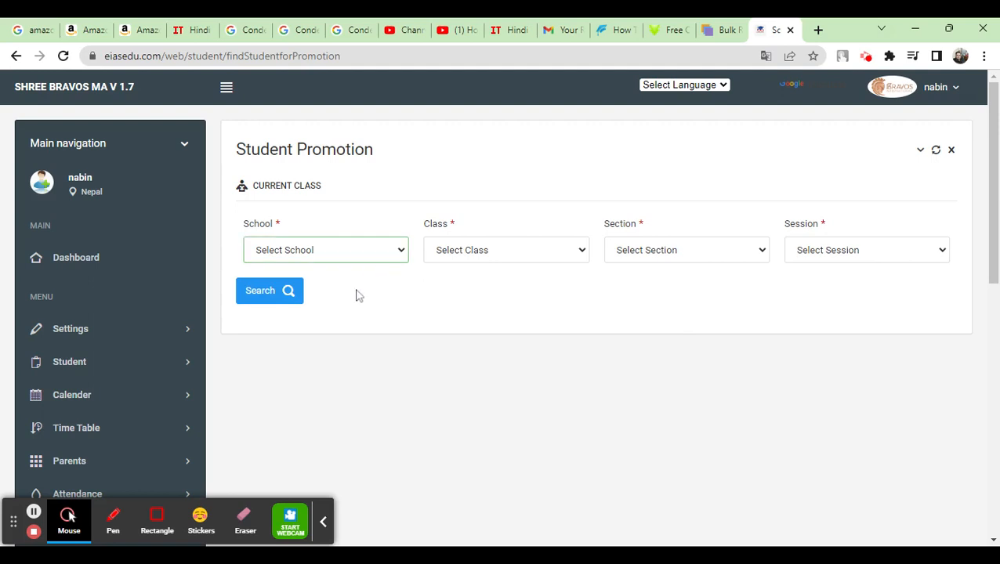
pyautogui.click(357, 295)
pyautogui.click(469, 265)
pyautogui.click(558, 279)
pyautogui.click(690, 256)
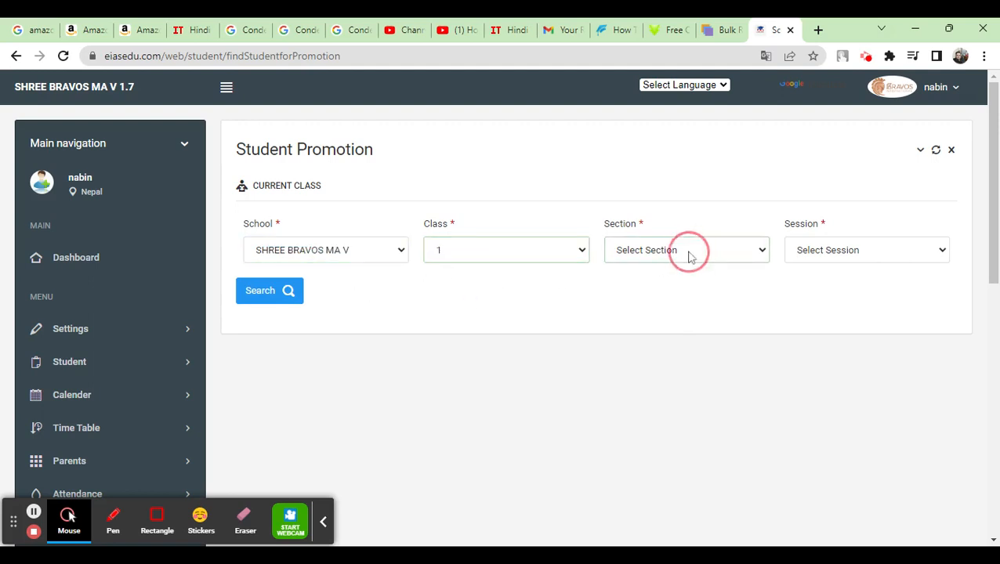
pyautogui.click(653, 289)
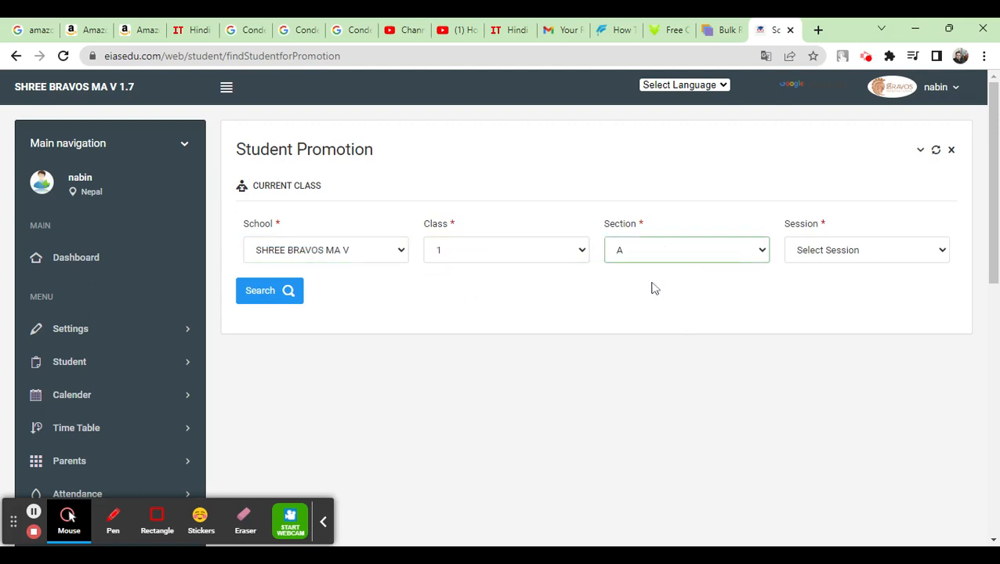
pyautogui.click(820, 263)
pyautogui.click(822, 284)
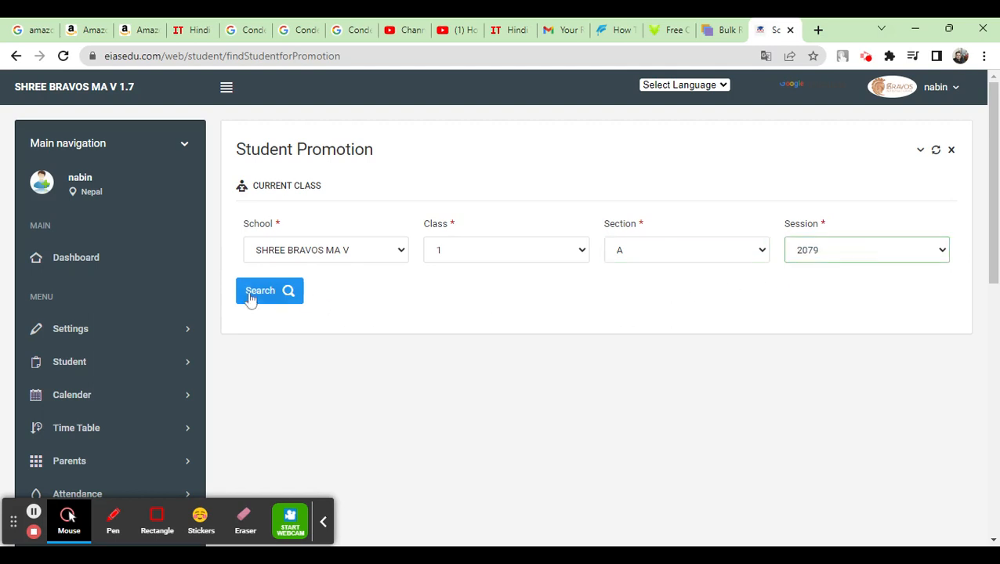
pyautogui.click(256, 295)
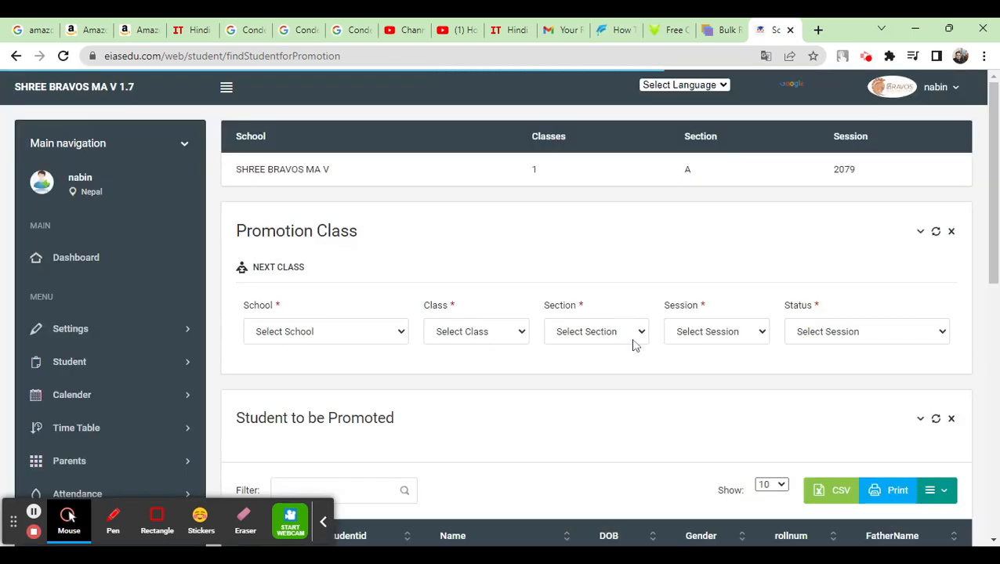
# Highlight the current class details row to review it.
pyautogui.scroll(-1, 634, 346)
pyautogui.scroll(1, 406, 207)
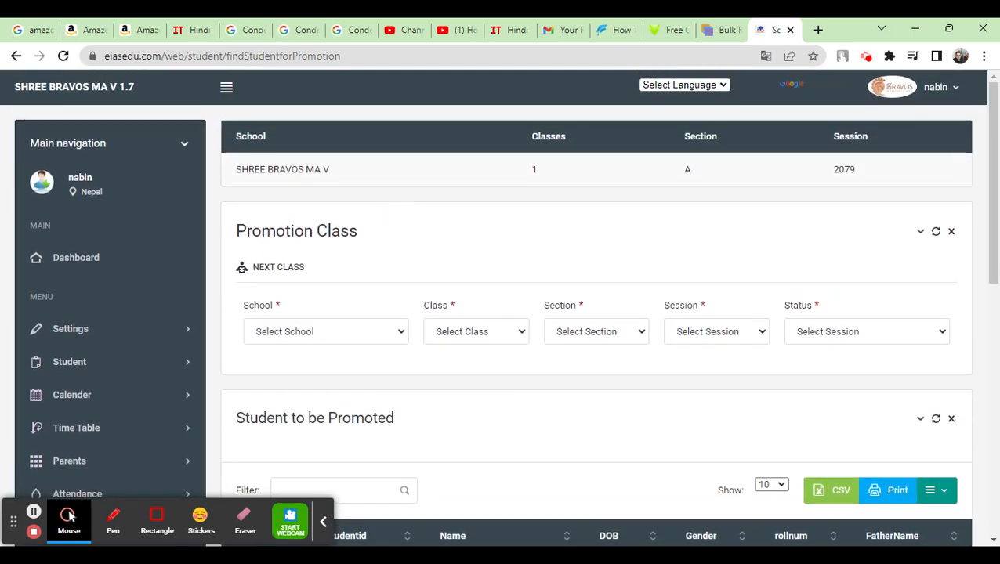
pyautogui.moveTo(232, 169); pyautogui.dragTo(889, 172)
pyautogui.click(518, 292)
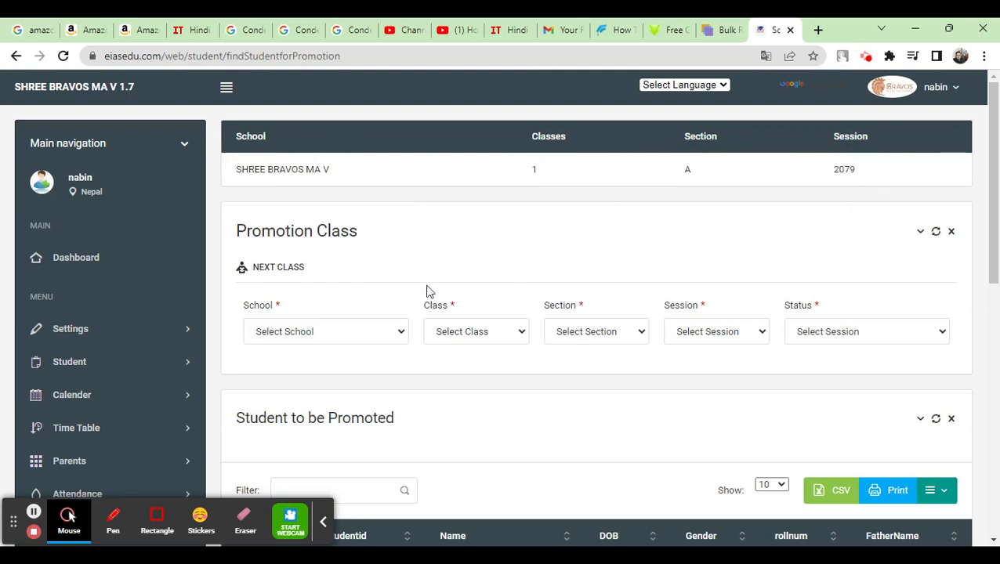
pyautogui.scroll(-1, 384, 290)
# Set the promotion class to SHREE BRAVOS MA V, class 2, section A, session 2079.
pyautogui.click(384, 255)
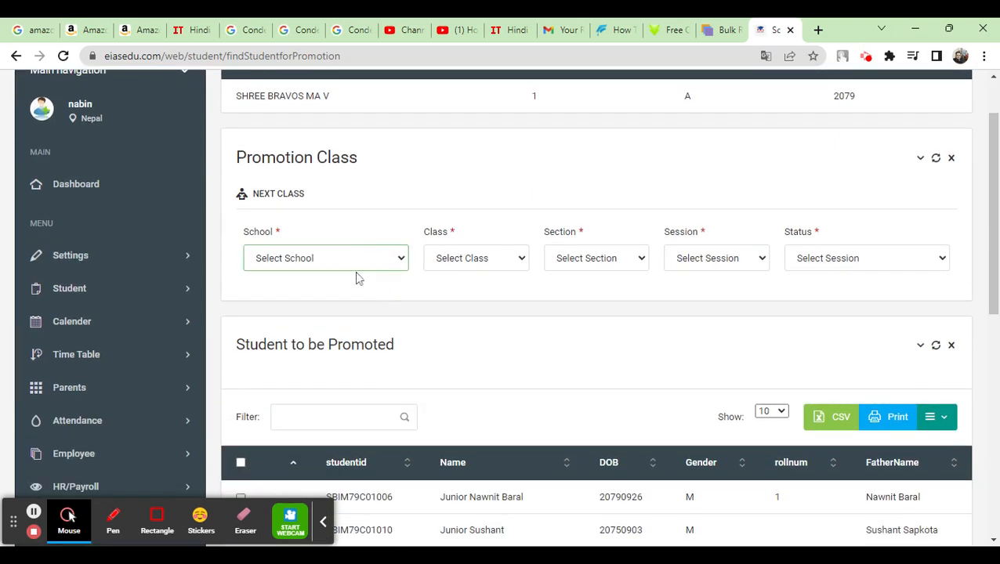
pyautogui.click(358, 278)
pyautogui.click(480, 260)
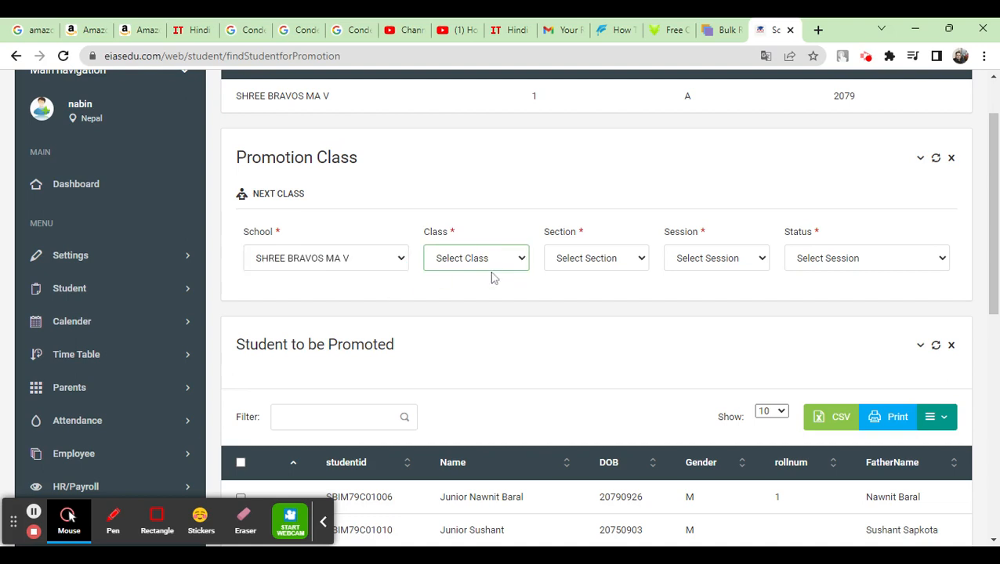
pyautogui.click(493, 278)
pyautogui.click(622, 265)
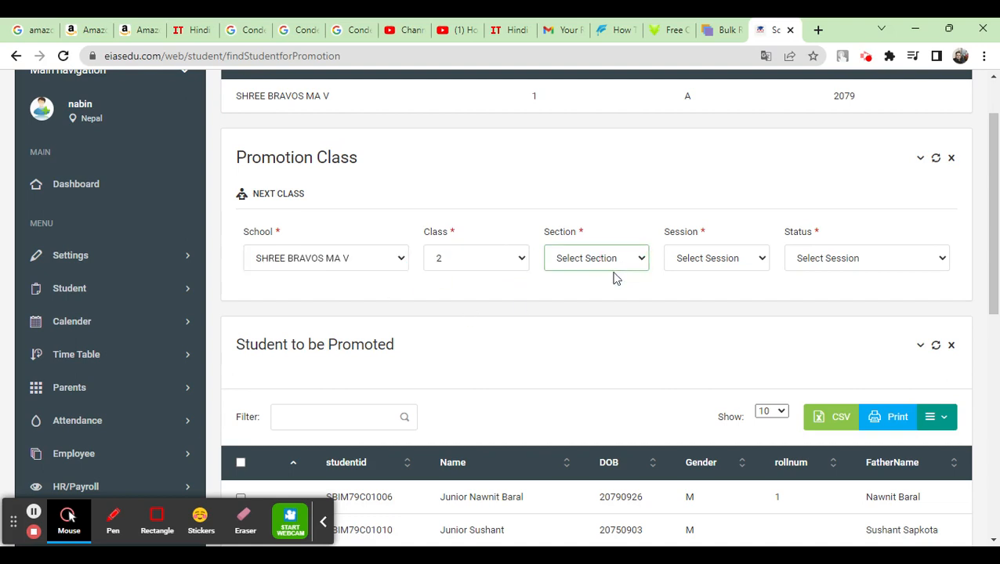
pyautogui.click(580, 291)
pyautogui.click(728, 272)
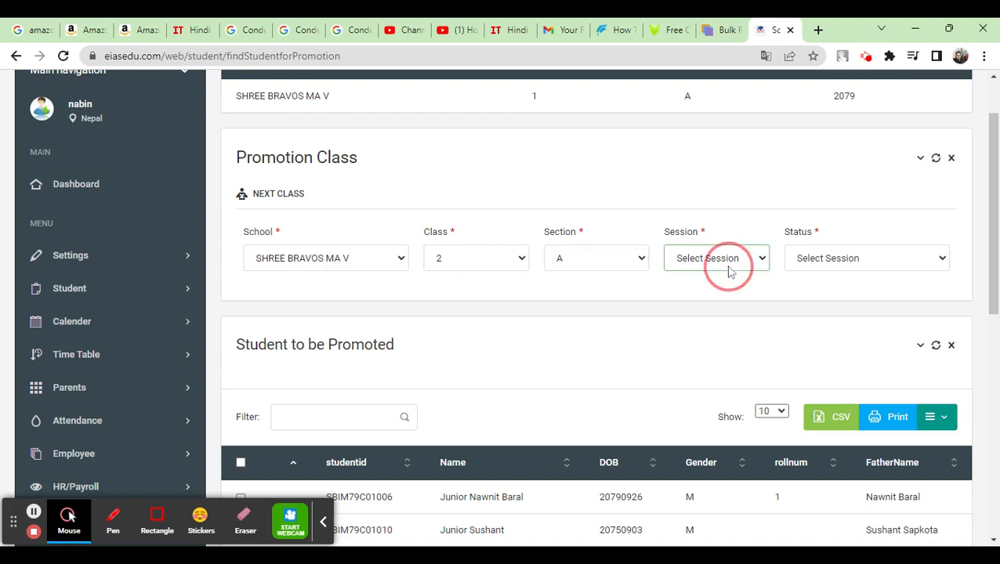
pyautogui.click(726, 288)
# Set the promotion status to Promoted and review the seven students listed.
pyautogui.click(863, 260)
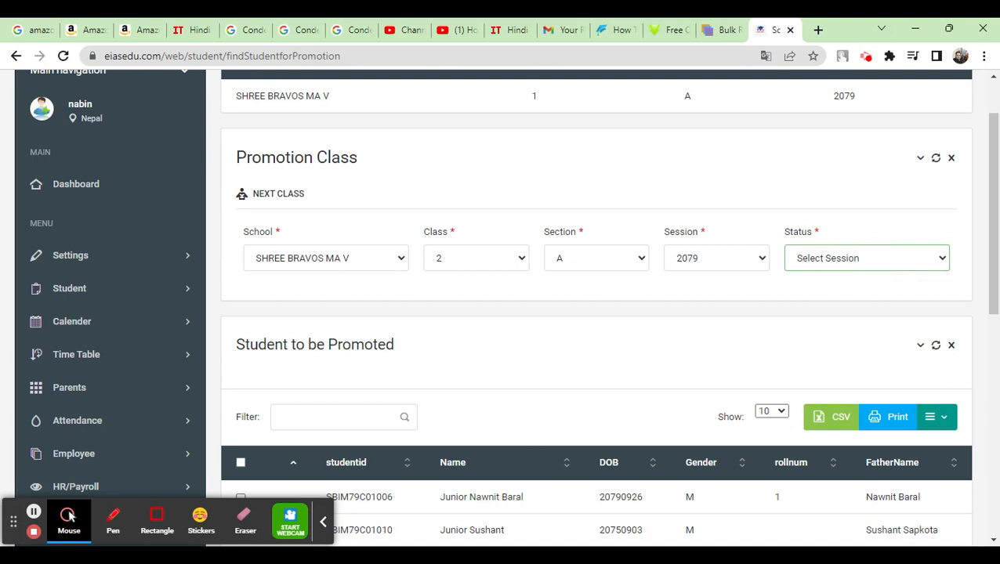
pyautogui.click(847, 290)
pyautogui.scroll(1, 743, 307)
pyautogui.scroll(-2, 743, 307)
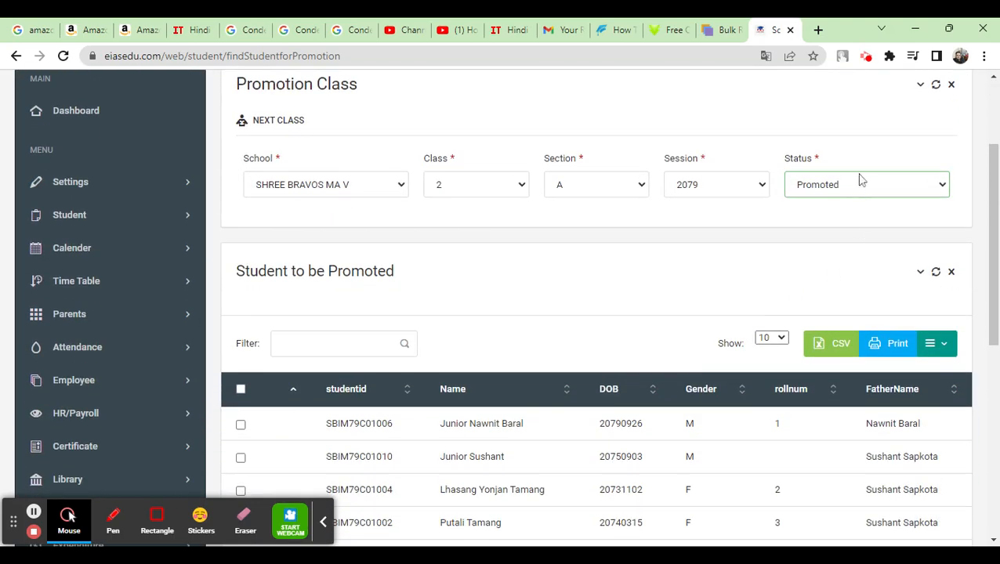
pyautogui.scroll(-3, 611, 286)
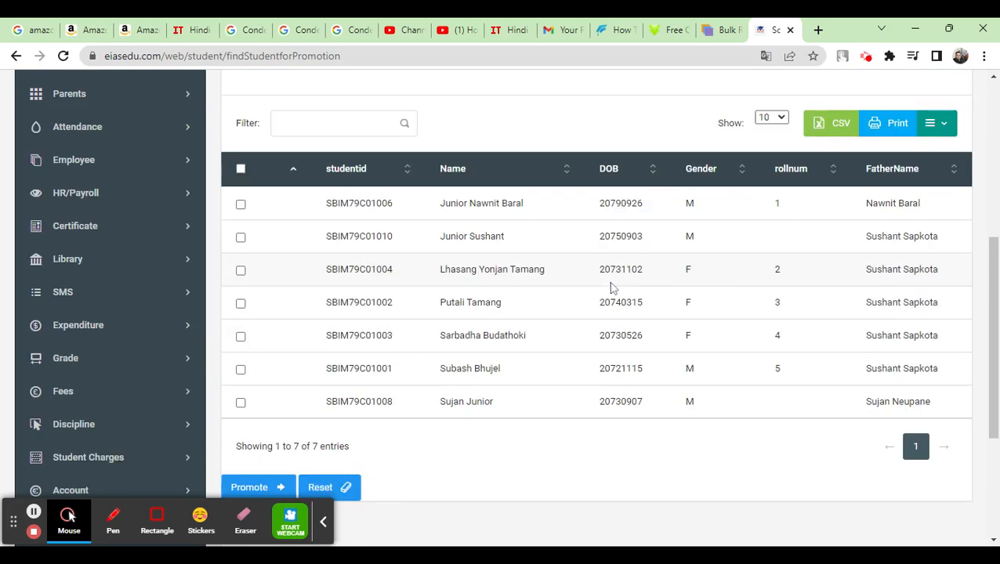
pyautogui.click(241, 170)
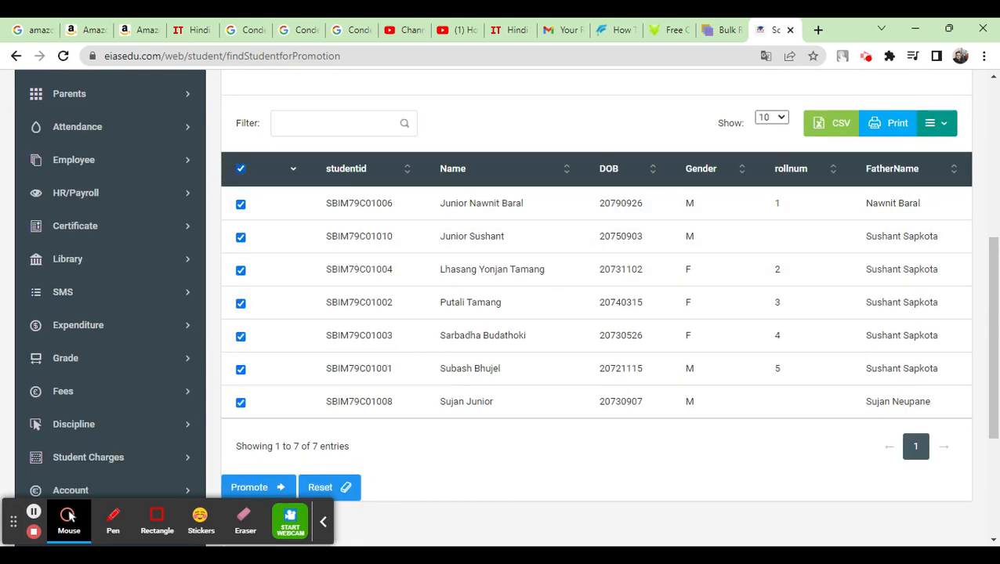
pyautogui.scroll(-2, 535, 344)
pyautogui.scroll(3, 535, 325)
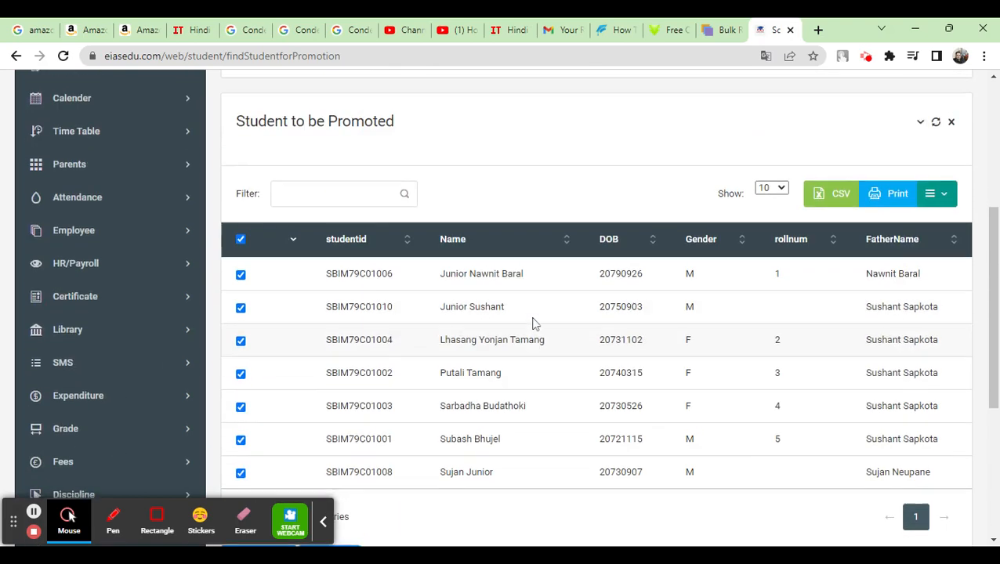
pyautogui.click(241, 241)
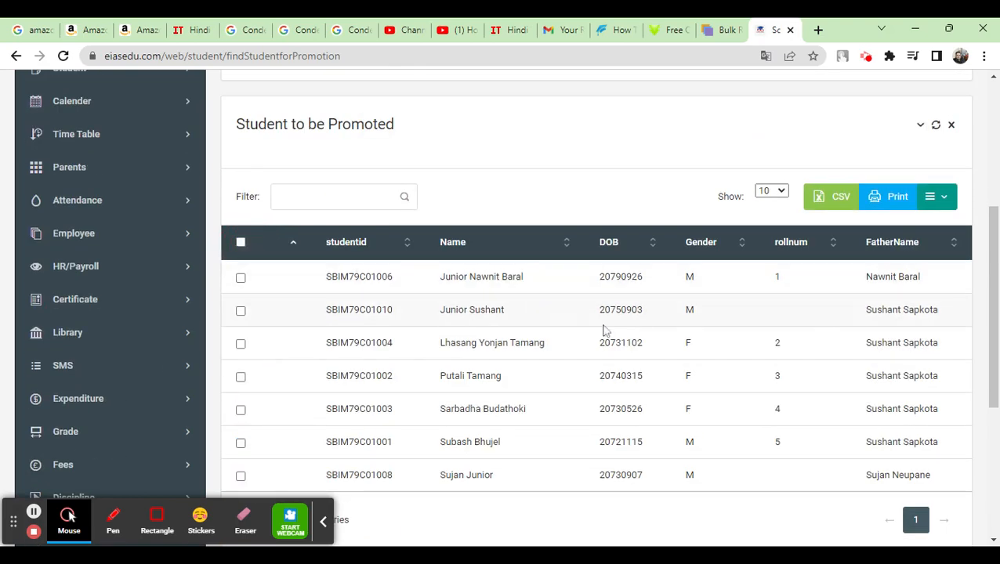
pyautogui.scroll(4, 603, 330)
pyautogui.click(882, 335)
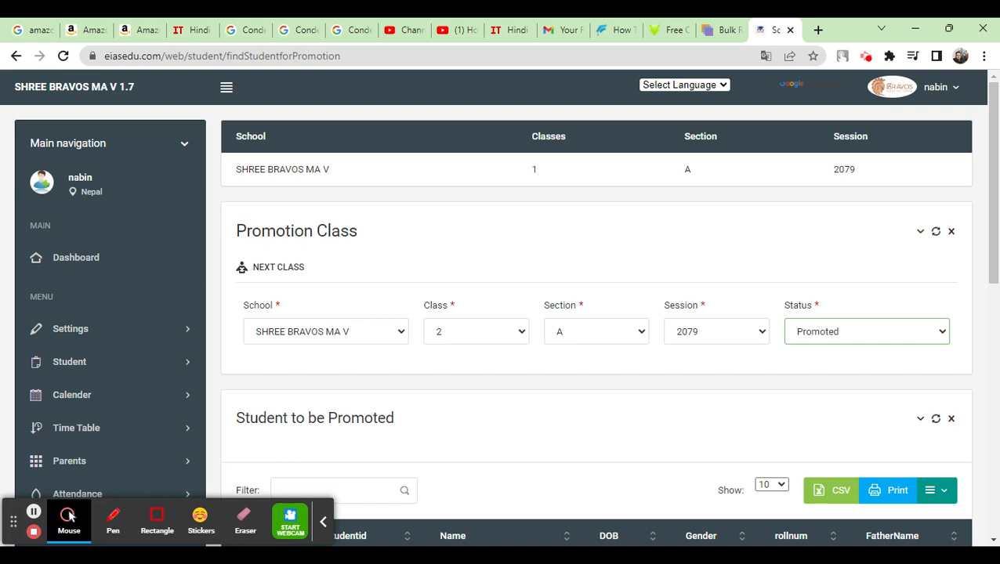
# Switch the Status dropdown to T.C, keeping the class 2, section A, 2079 target.
pyautogui.click(782, 414)
pyautogui.click(740, 384)
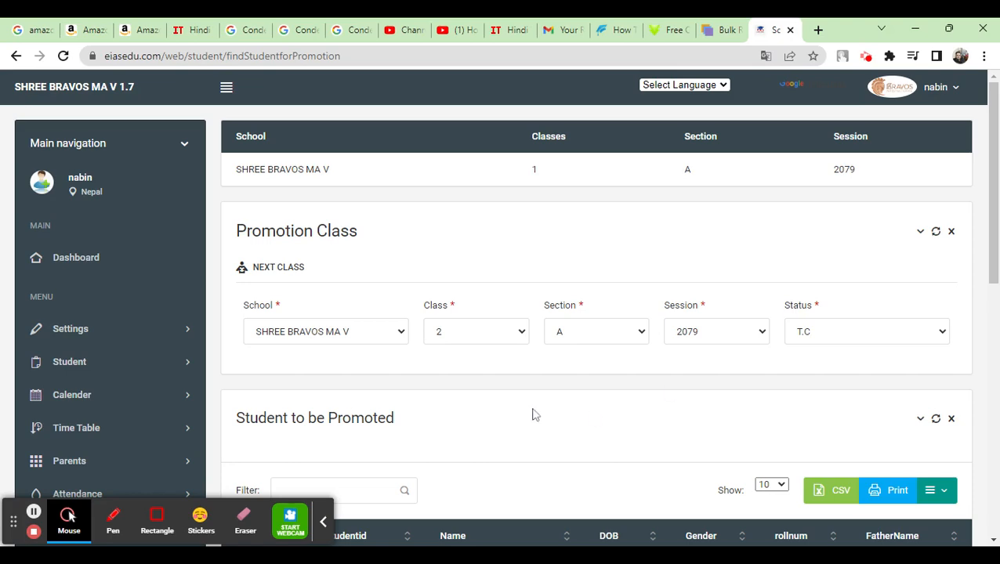
pyautogui.scroll(-5, 531, 413)
pyautogui.scroll(1, 532, 413)
pyautogui.scroll(3, 143, 302)
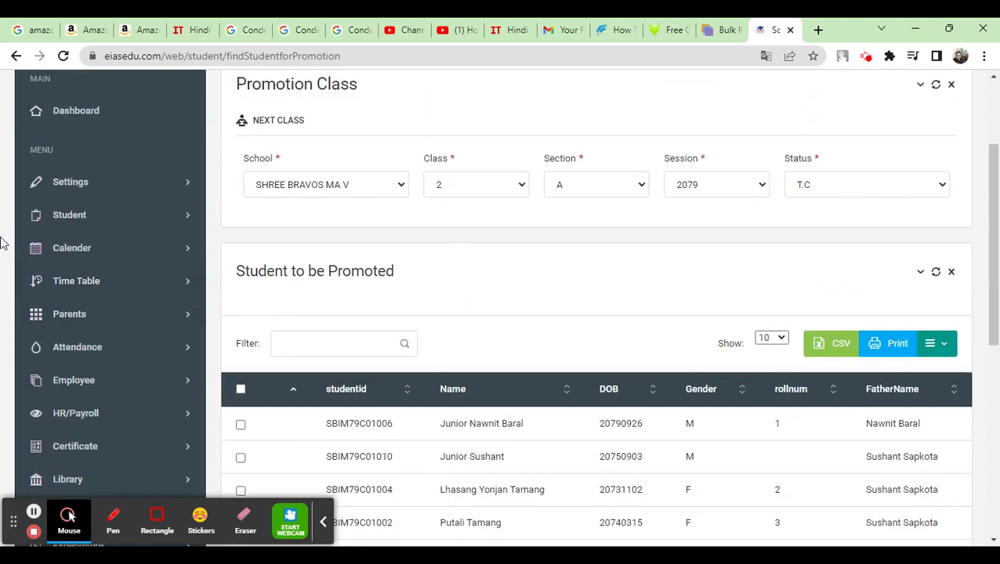
# Go to the Roll Update page from the Student menu in the sidebar.
pyautogui.click(64, 220)
pyautogui.click(110, 292)
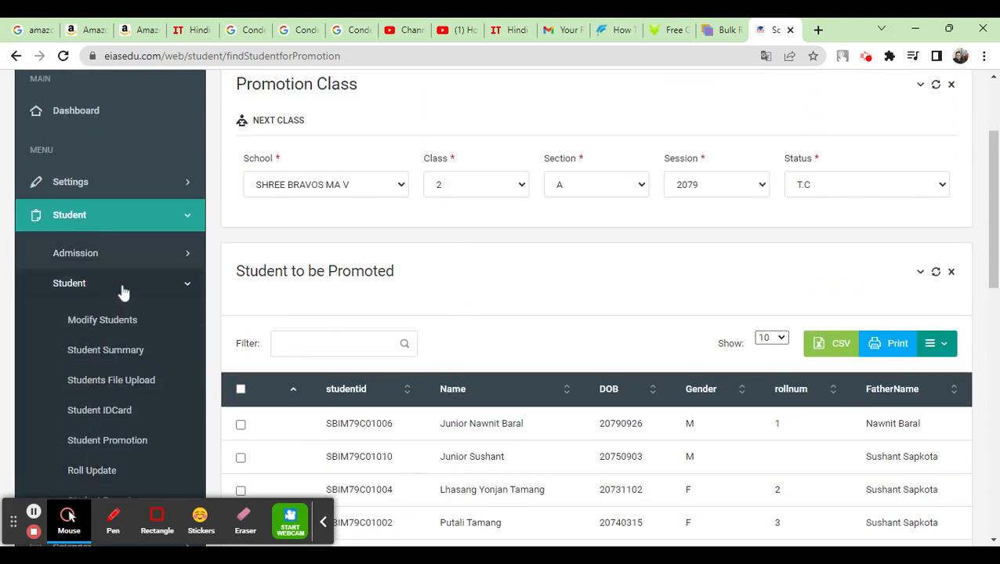
pyautogui.scroll(-2, 123, 290)
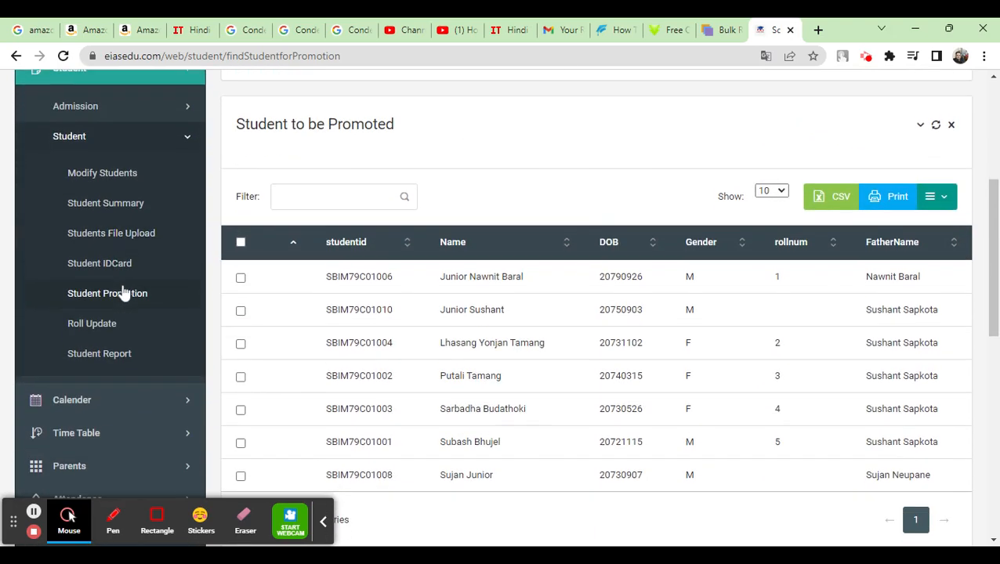
pyautogui.click(84, 326)
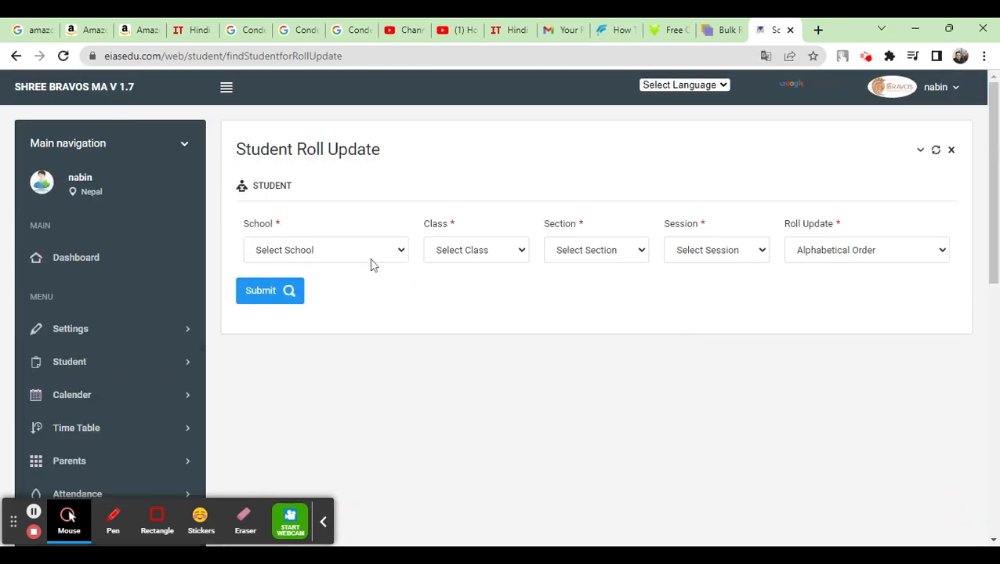
# Load SHREE BRAVOS MA V, class 1, section A, session 2079 with Manual roll update.
pyautogui.click(367, 265)
pyautogui.click(363, 286)
pyautogui.click(492, 258)
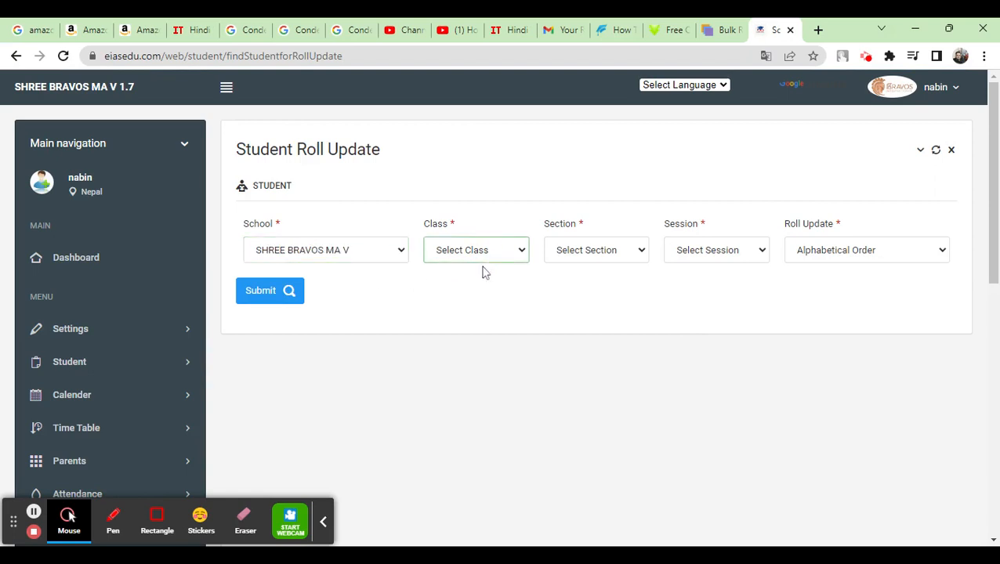
pyautogui.click(485, 271)
pyautogui.click(603, 259)
pyautogui.click(604, 270)
pyautogui.click(705, 261)
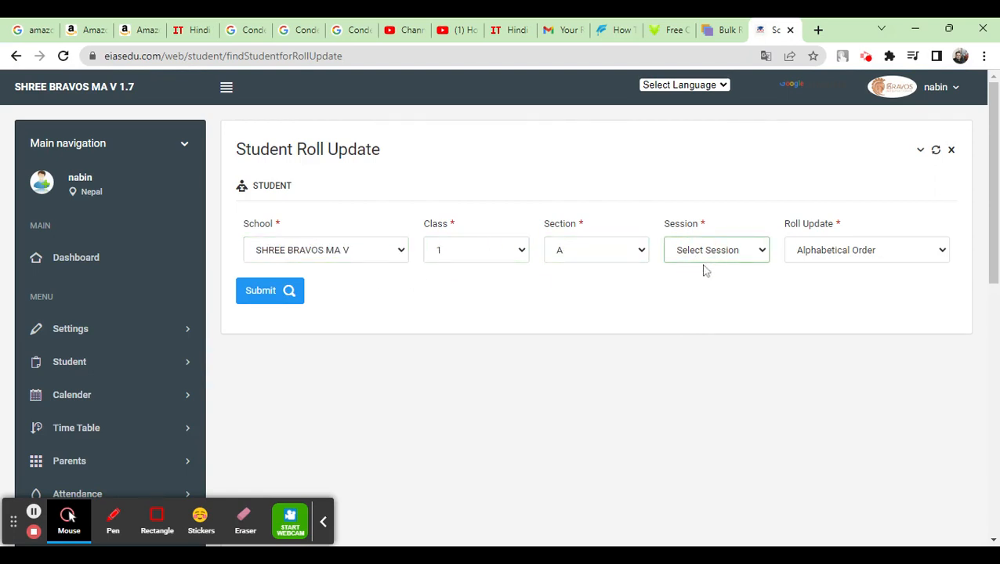
pyautogui.click(706, 270)
pyautogui.click(865, 255)
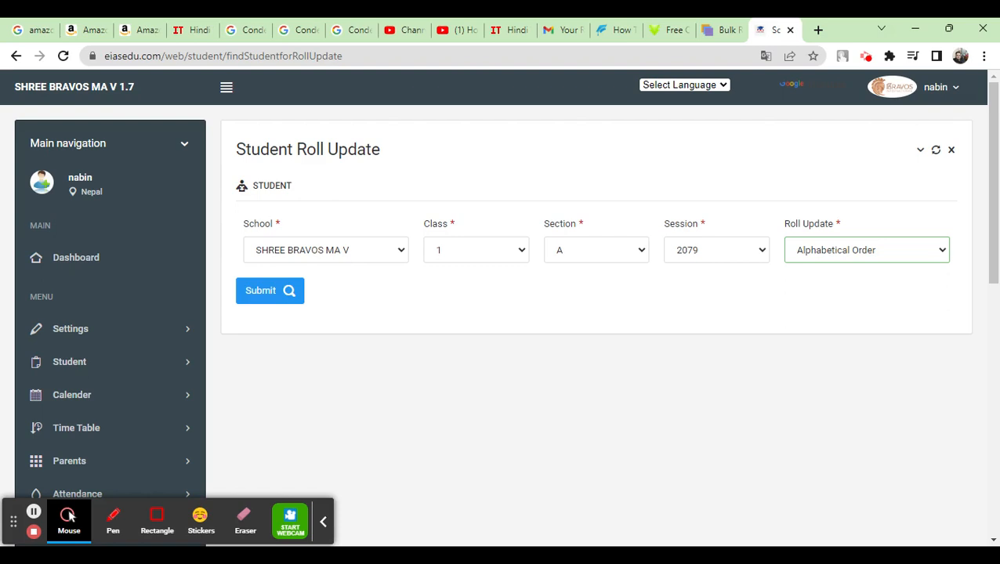
pyautogui.click(804, 296)
pyautogui.click(280, 304)
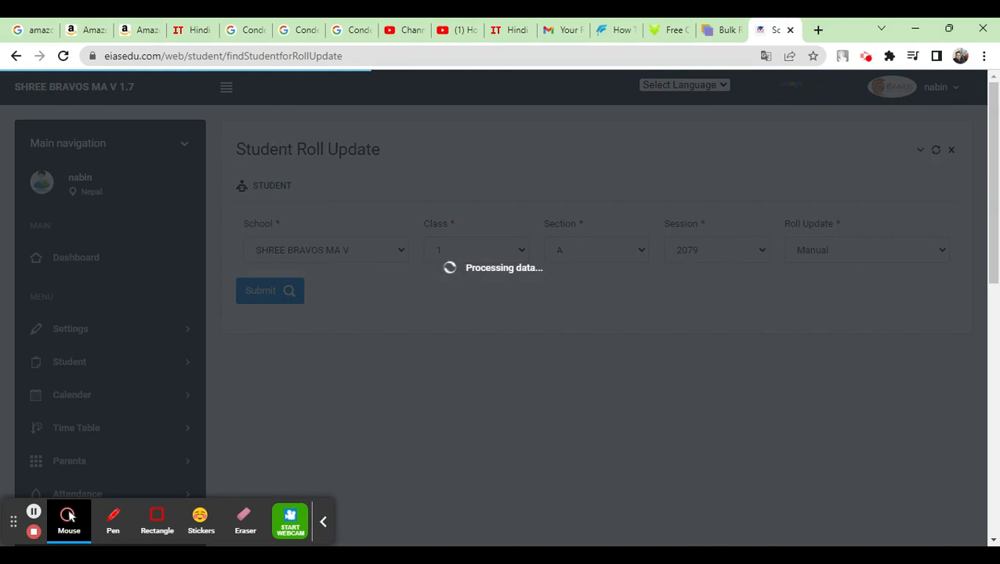
# Review the roll numbers, checking the seventh student's empty roll number.
pyautogui.scroll(-1, 576, 318)
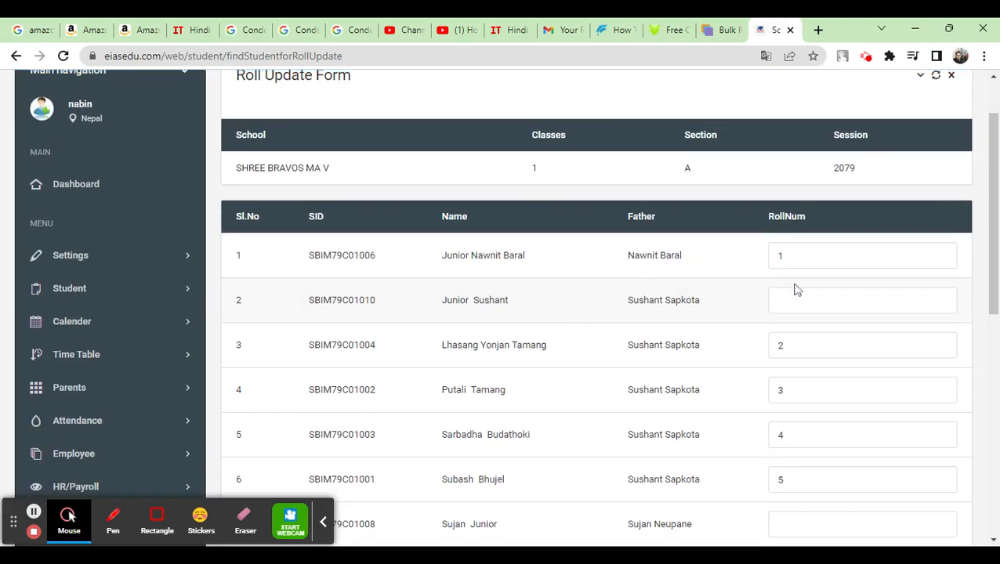
pyautogui.scroll(-3, 812, 335)
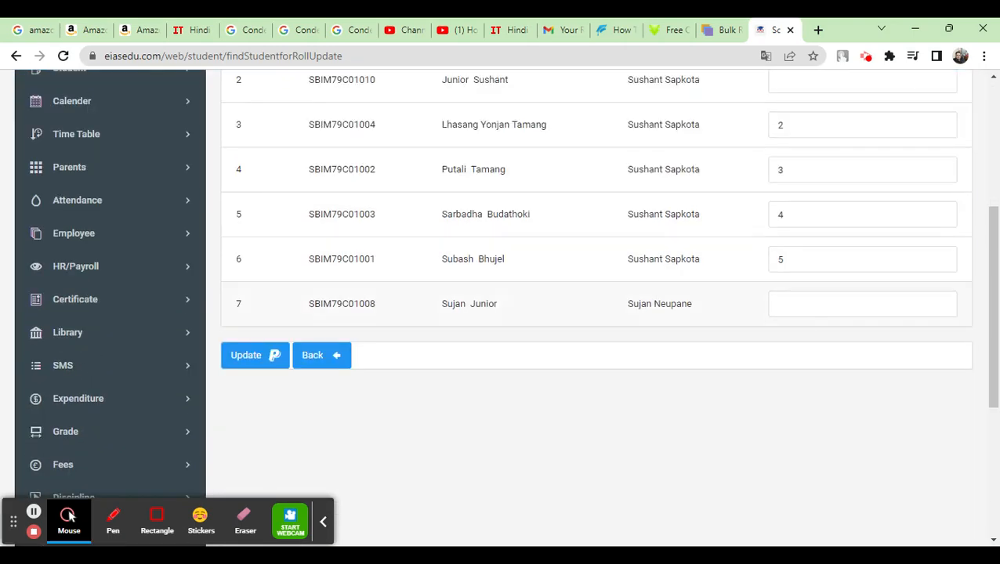
pyautogui.click(799, 304)
pyautogui.scroll(3, 800, 304)
pyautogui.scroll(-2, 810, 323)
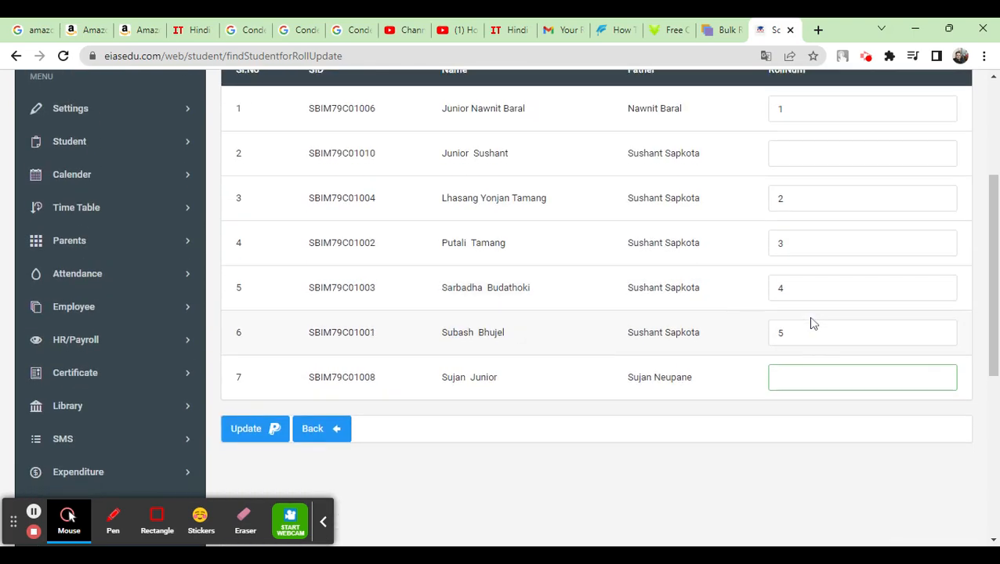
# Go to the Student Report page from the Student menu in the sidebar.
pyautogui.click(93, 141)
pyautogui.click(113, 210)
pyautogui.scroll(-2, 129, 213)
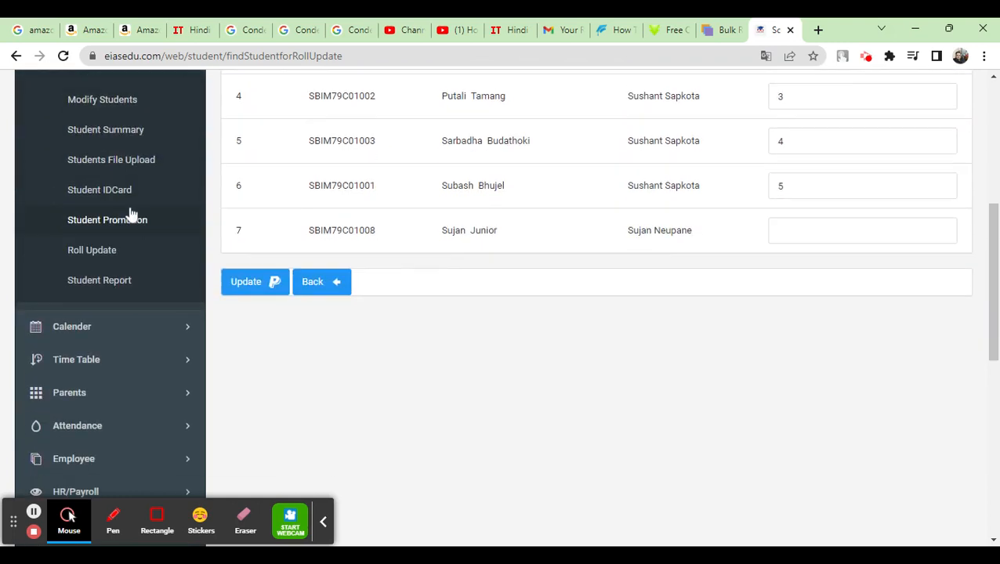
pyautogui.click(99, 282)
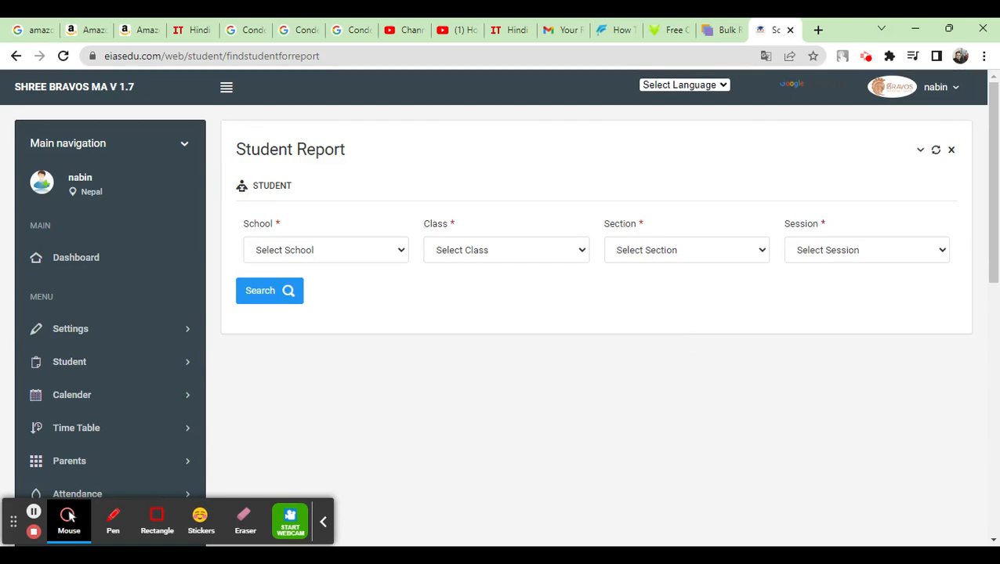
# Search students for SHREE BRAVOS MA V, class 1, section A, session 2079.
pyautogui.click(348, 249)
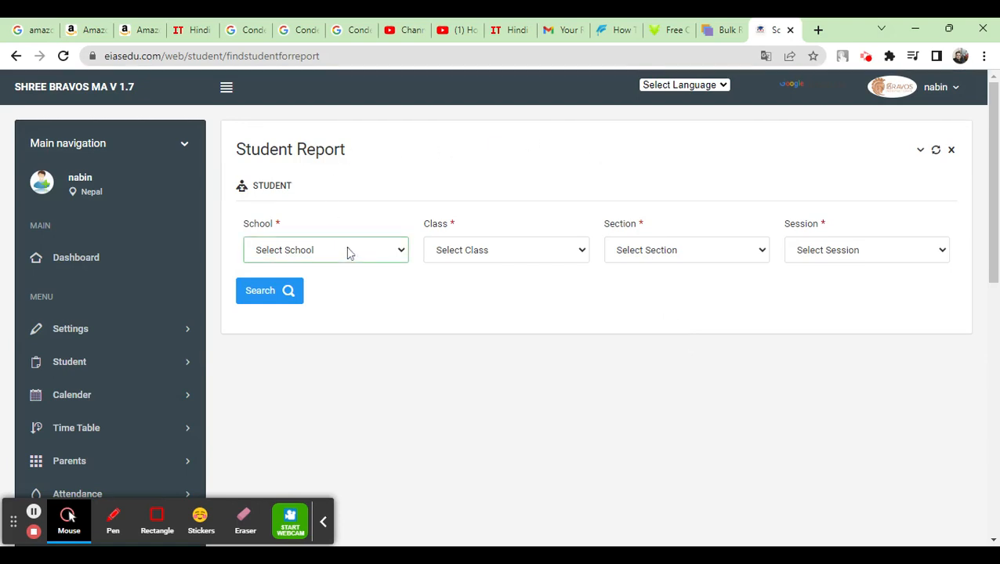
pyautogui.click(335, 271)
pyautogui.click(464, 257)
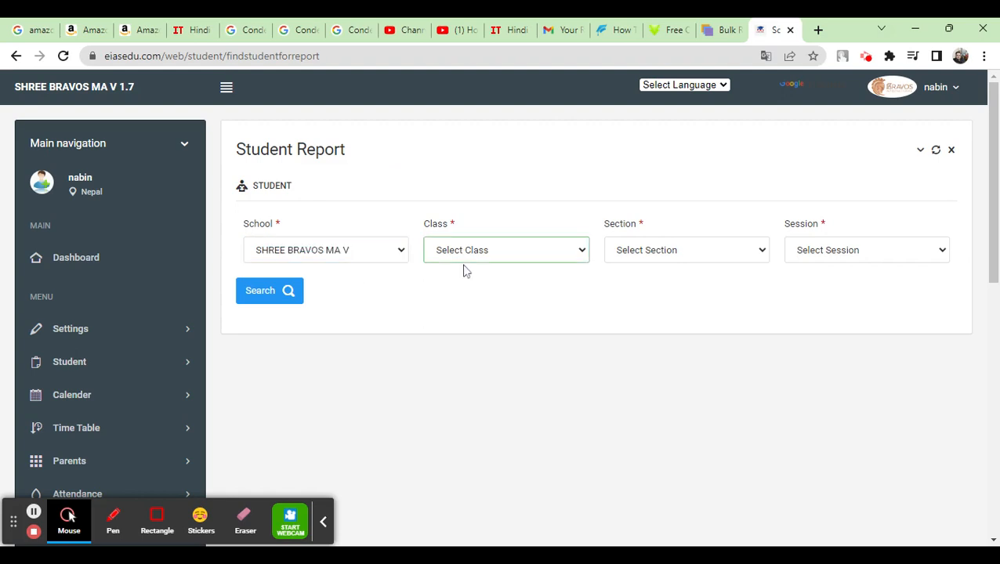
pyautogui.click(465, 271)
pyautogui.click(724, 249)
pyautogui.click(708, 270)
pyautogui.click(845, 260)
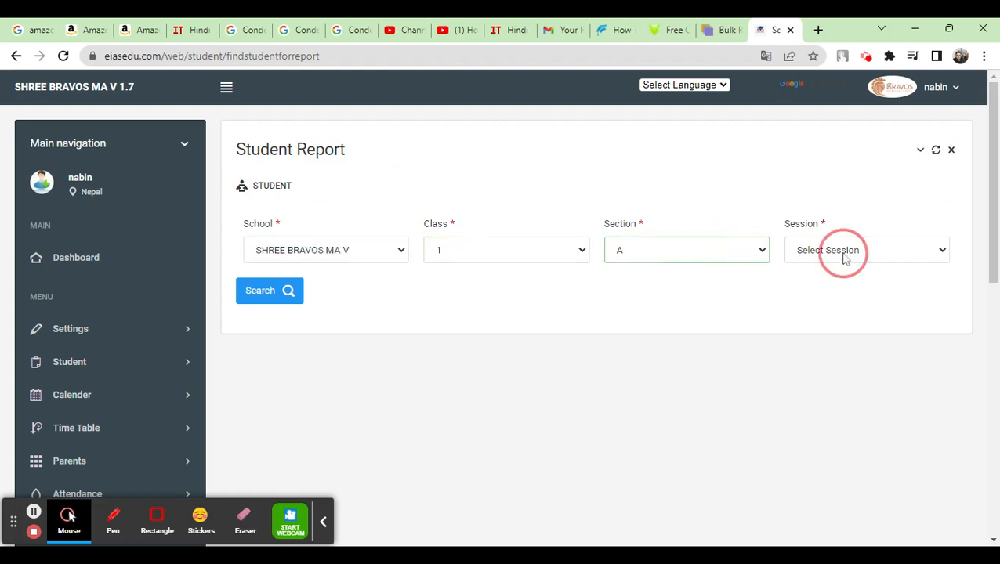
pyautogui.click(838, 270)
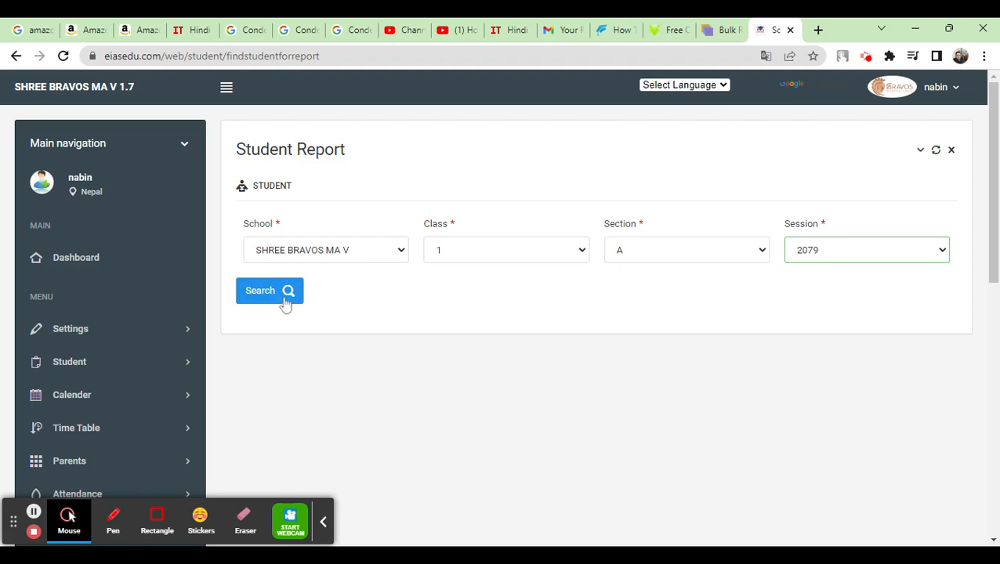
pyautogui.click(283, 298)
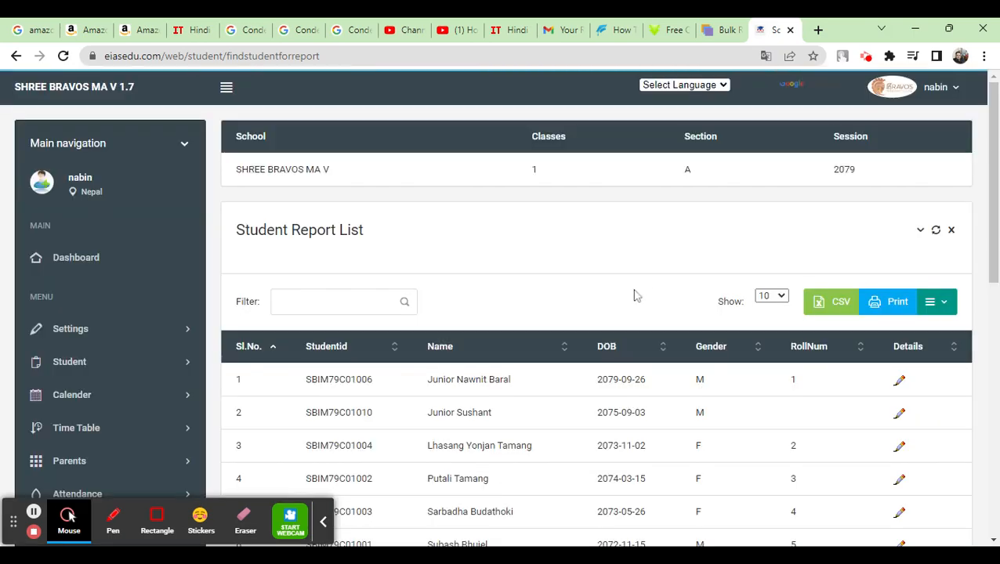
# Open the first listed student's detailed report.
pyautogui.scroll(-1, 636, 295)
pyautogui.moveTo(427, 306); pyautogui.dragTo(511, 307)
pyautogui.click(900, 309)
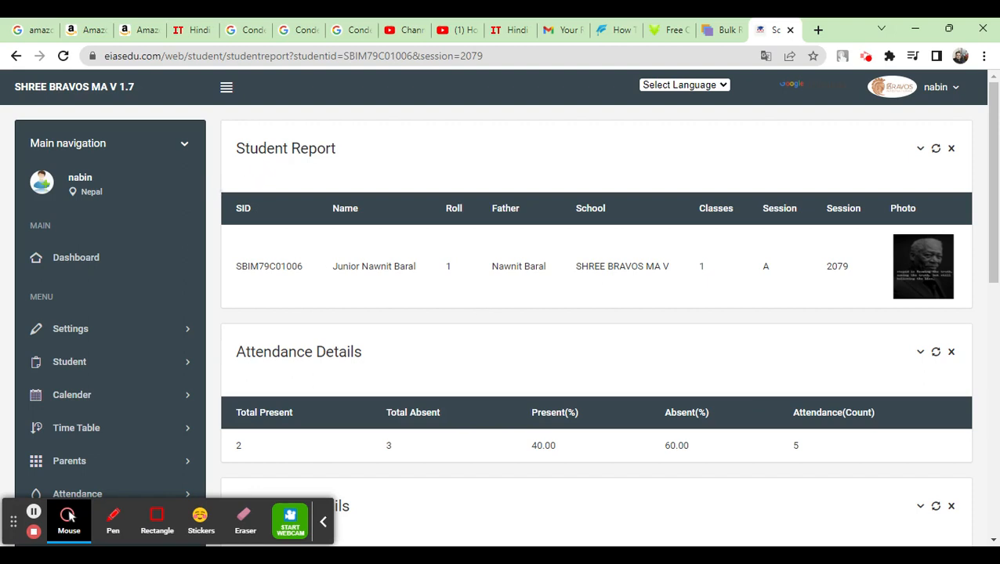
# Highlight the Student Report heading and attendance figures (2 present, 3 absent).
pyautogui.moveTo(236, 149); pyautogui.dragTo(415, 150)
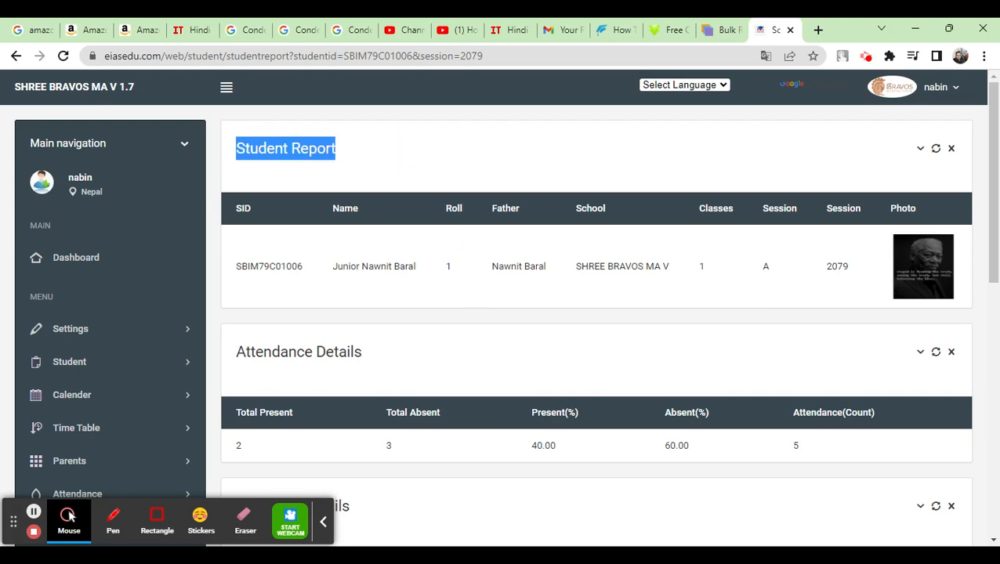
pyautogui.moveTo(235, 352); pyautogui.dragTo(388, 357)
pyautogui.scroll(-1, 567, 356)
pyautogui.scroll(-2, 567, 357)
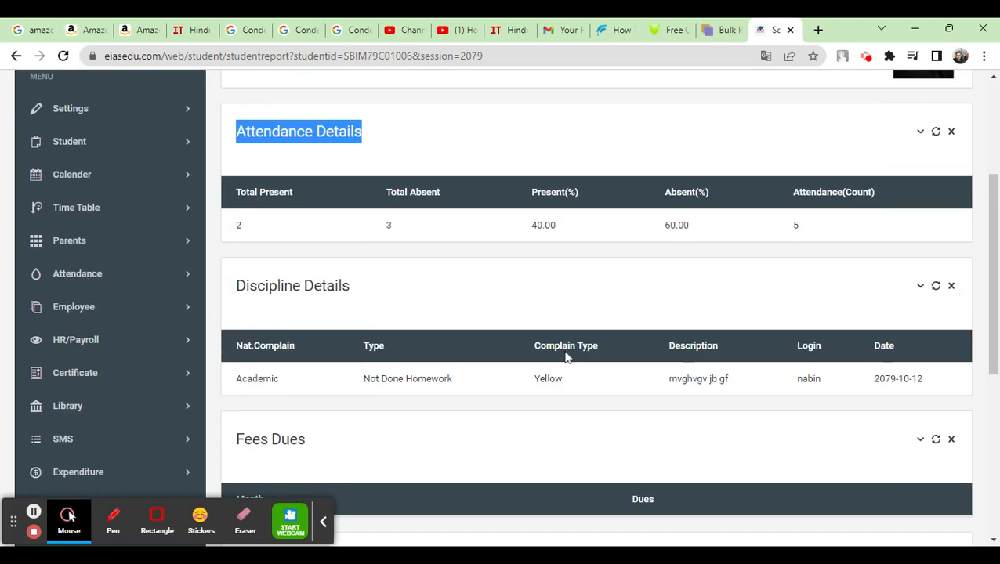
pyautogui.moveTo(800, 225); pyautogui.dragTo(235, 226)
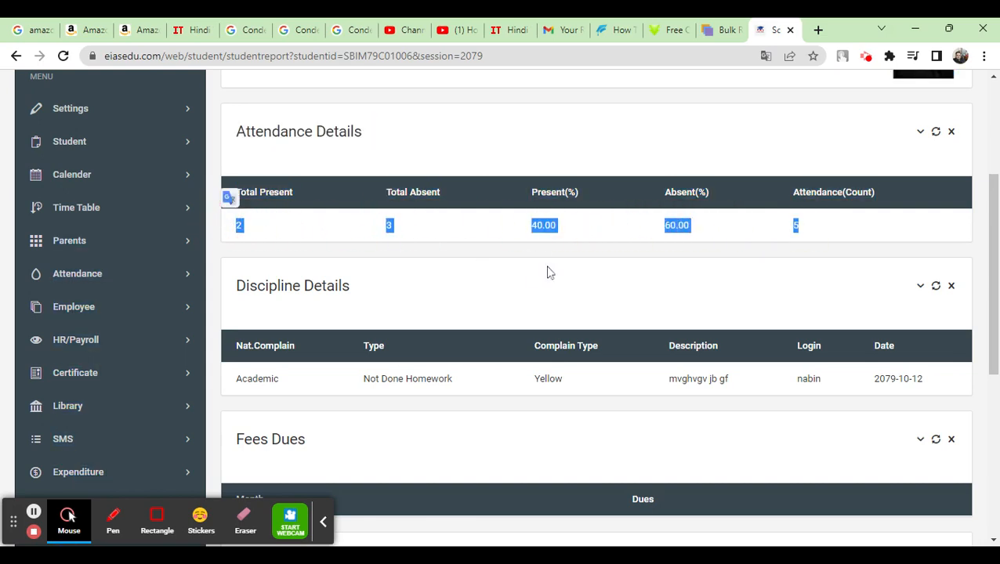
pyautogui.scroll(-2, 547, 272)
pyautogui.moveTo(235, 232); pyautogui.dragTo(956, 243)
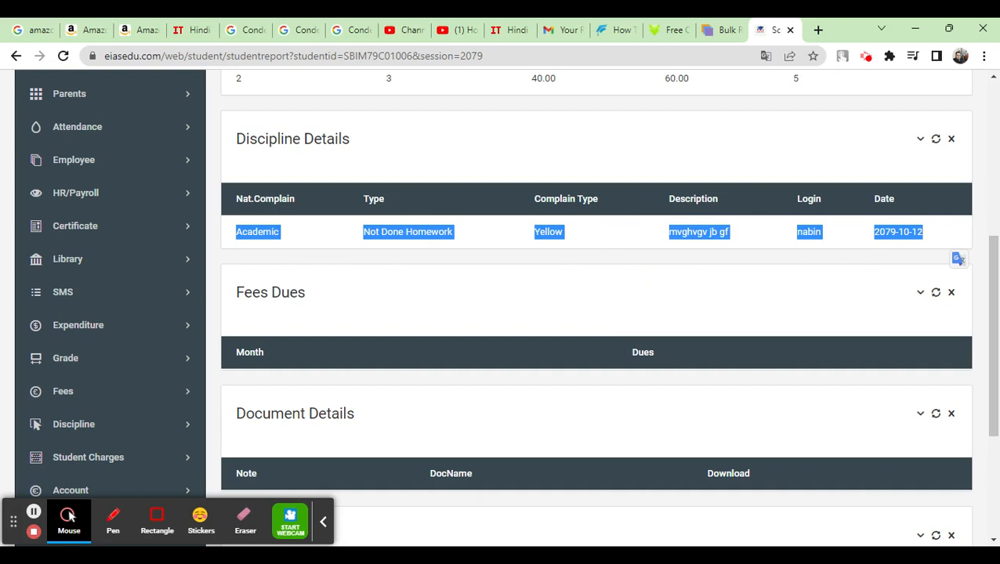
# Review the Yellow complaint type, then the fees and Document Details sections.
pyautogui.moveTo(536, 197); pyautogui.dragTo(607, 201)
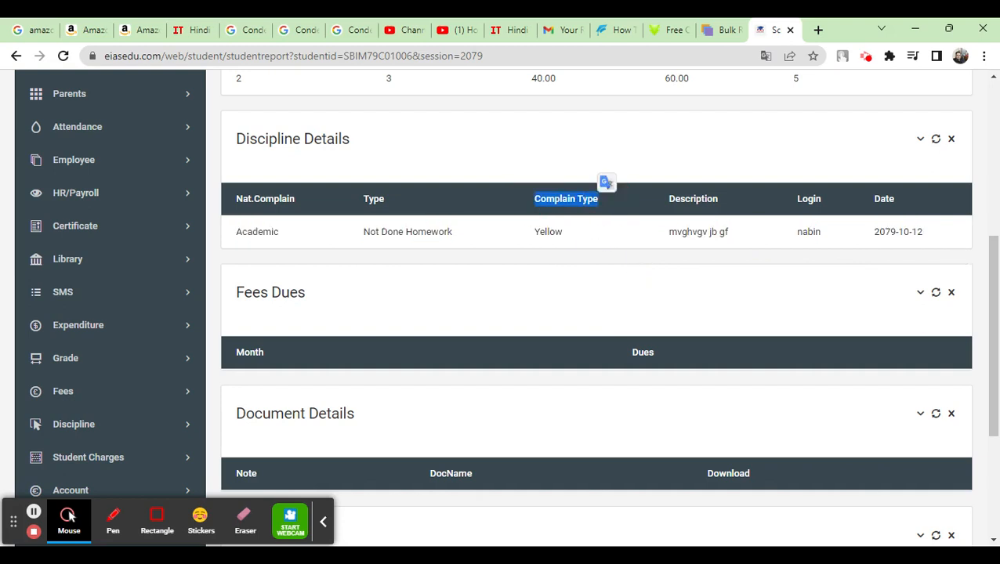
pyautogui.doubleClick(549, 232)
pyautogui.scroll(-2, 574, 259)
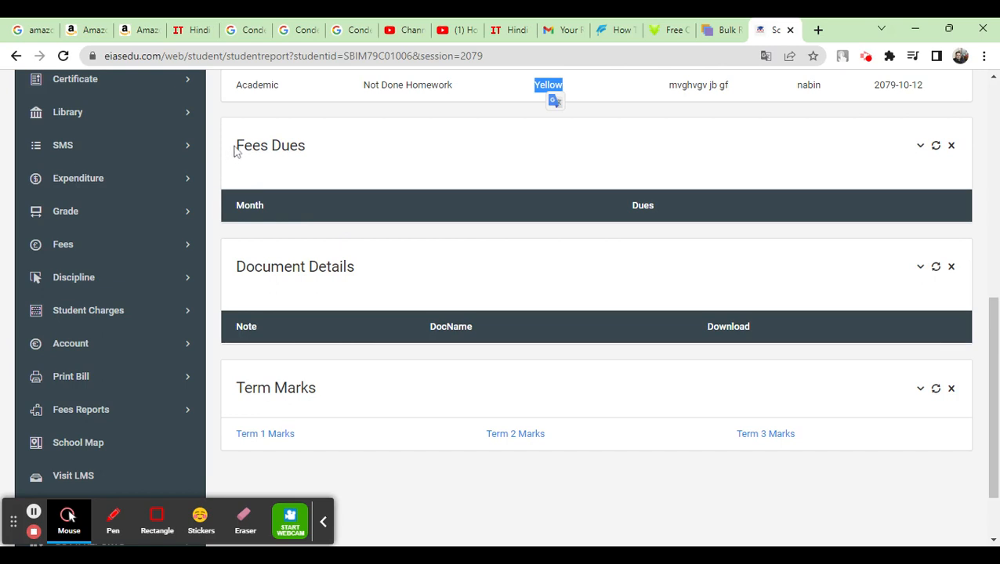
pyautogui.moveTo(233, 147); pyautogui.dragTo(329, 151)
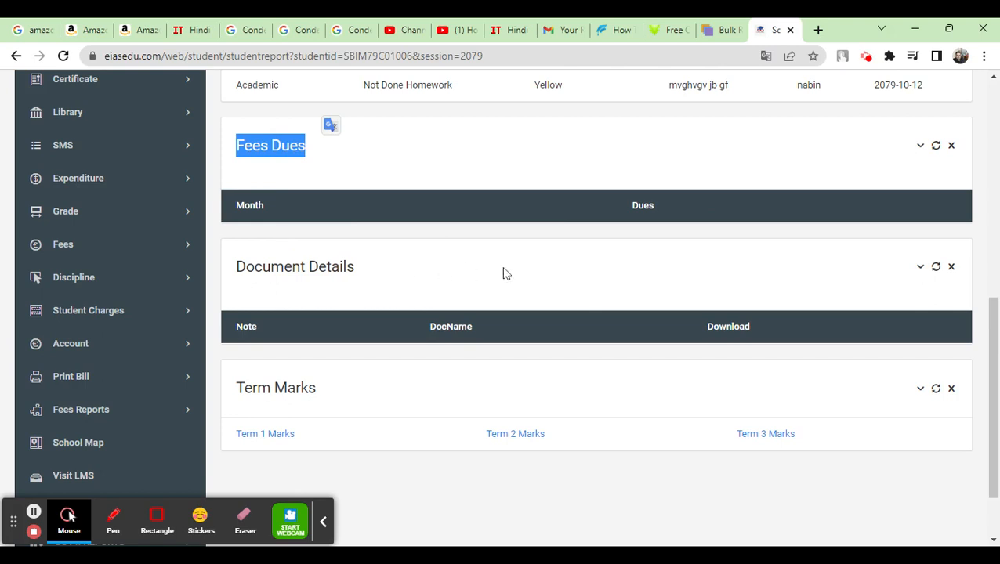
pyautogui.scroll(-2, 506, 273)
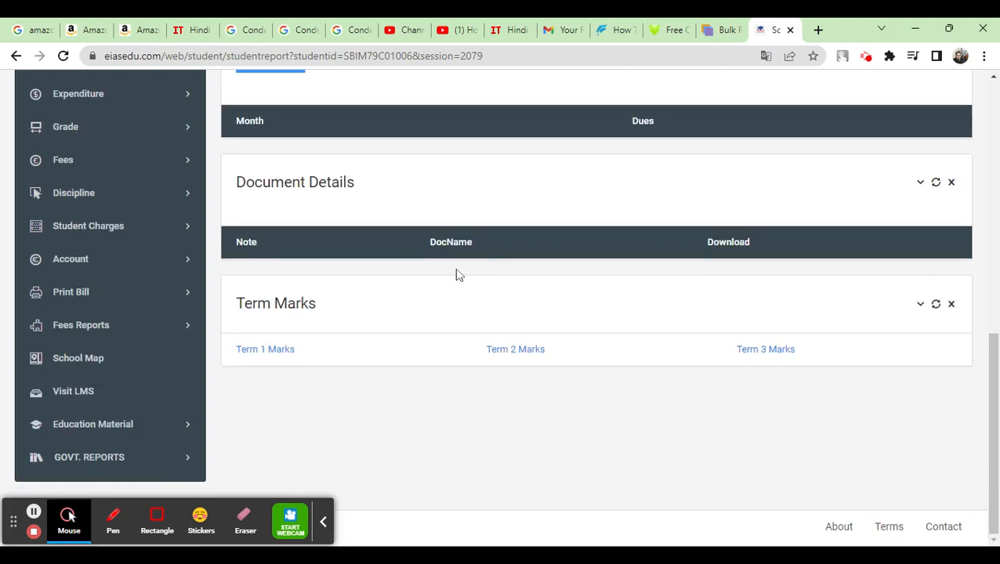
pyautogui.moveTo(238, 184); pyautogui.dragTo(391, 185)
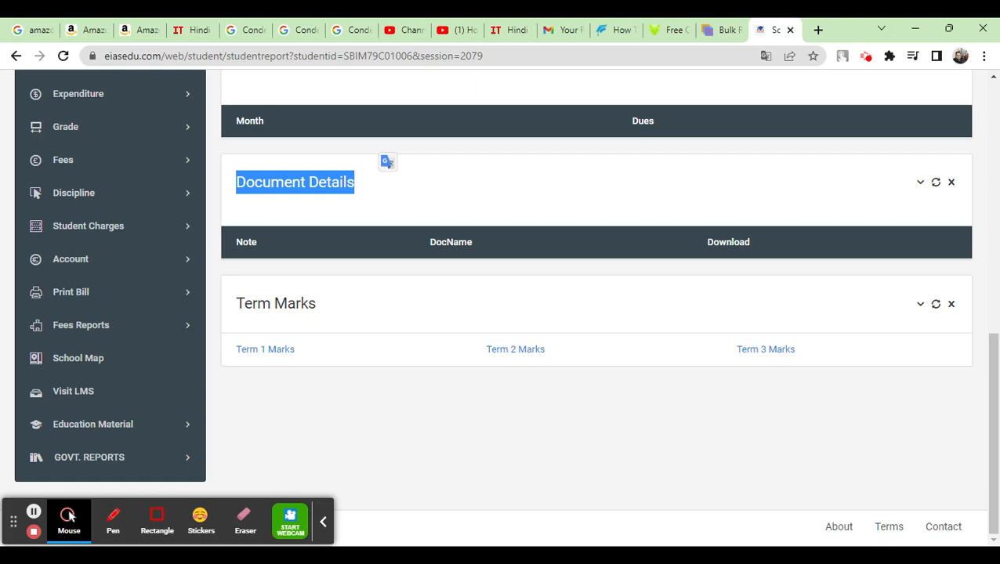
# Highlight the Term Marks heading and its Term 1 and Term 2 Marks links.
pyautogui.moveTo(237, 302); pyautogui.dragTo(333, 314)
pyautogui.moveTo(303, 356); pyautogui.dragTo(484, 360)
pyautogui.click(606, 354)
pyautogui.doubleClick(529, 351)
pyautogui.click(266, 385)
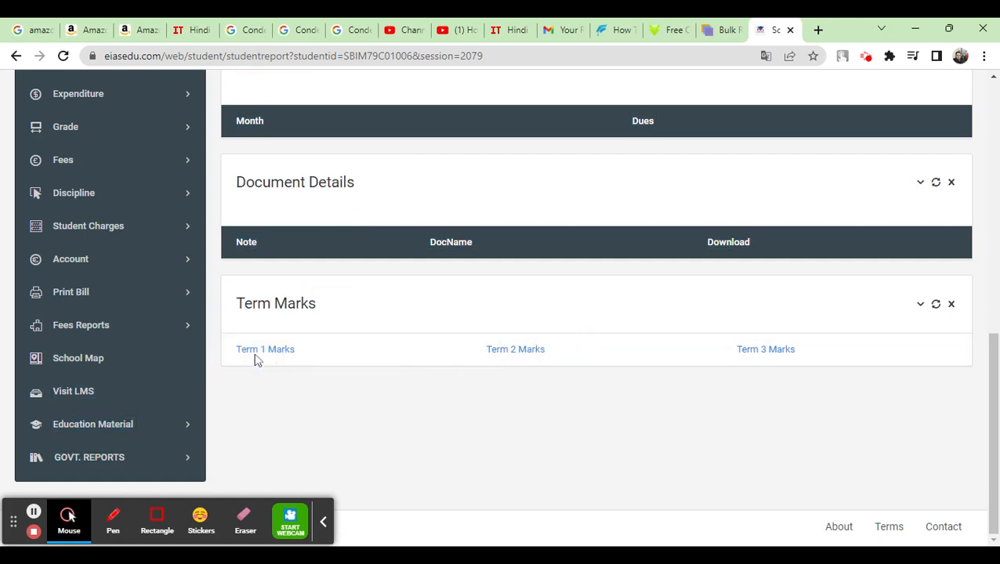
# Open Term 1 marks and print-preview the 2079 result sheet, then cancel.
pyautogui.click(255, 352)
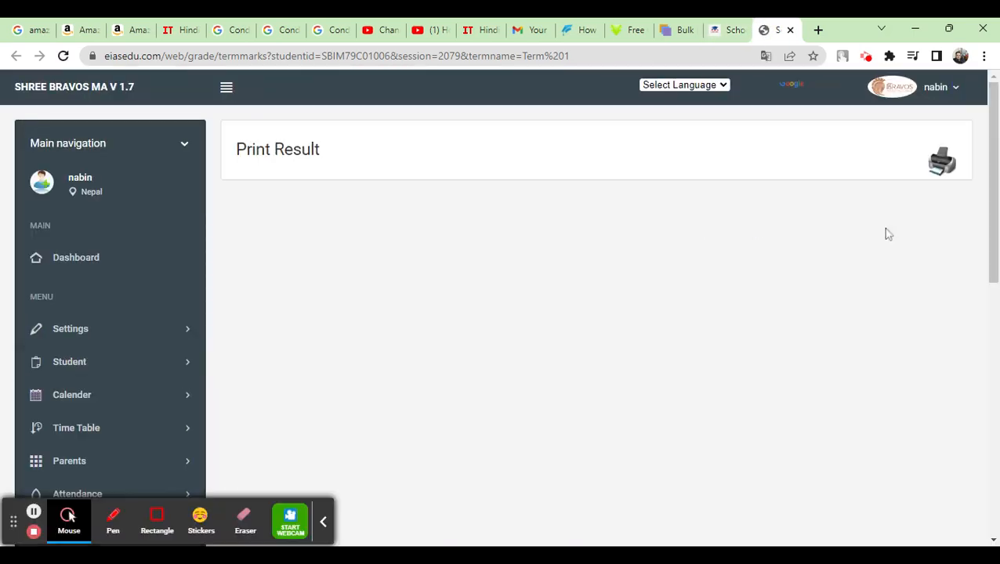
pyautogui.click(942, 145)
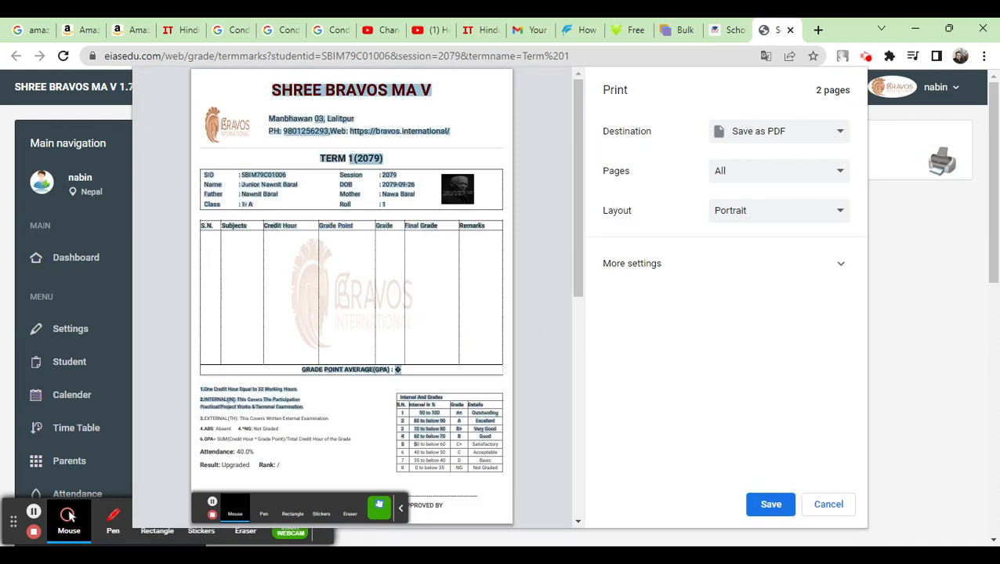
pyautogui.click(304, 266)
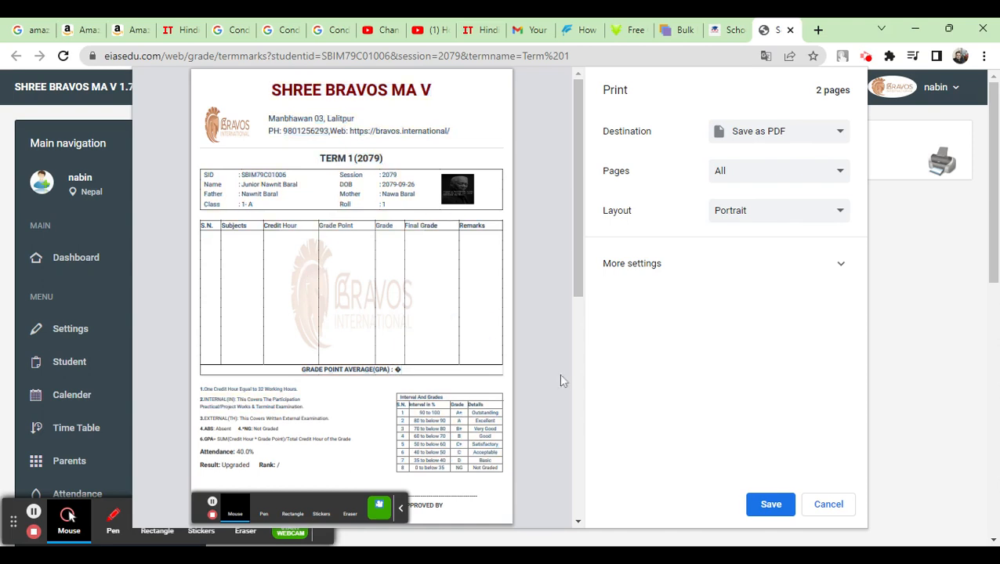
pyautogui.click(828, 504)
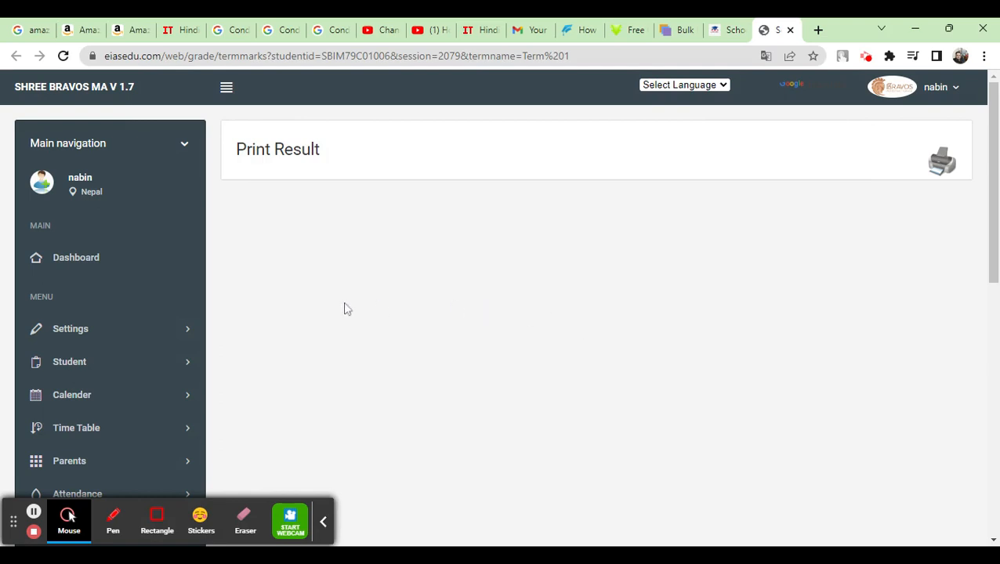
pyautogui.click(78, 366)
pyautogui.scroll(-3, 110, 345)
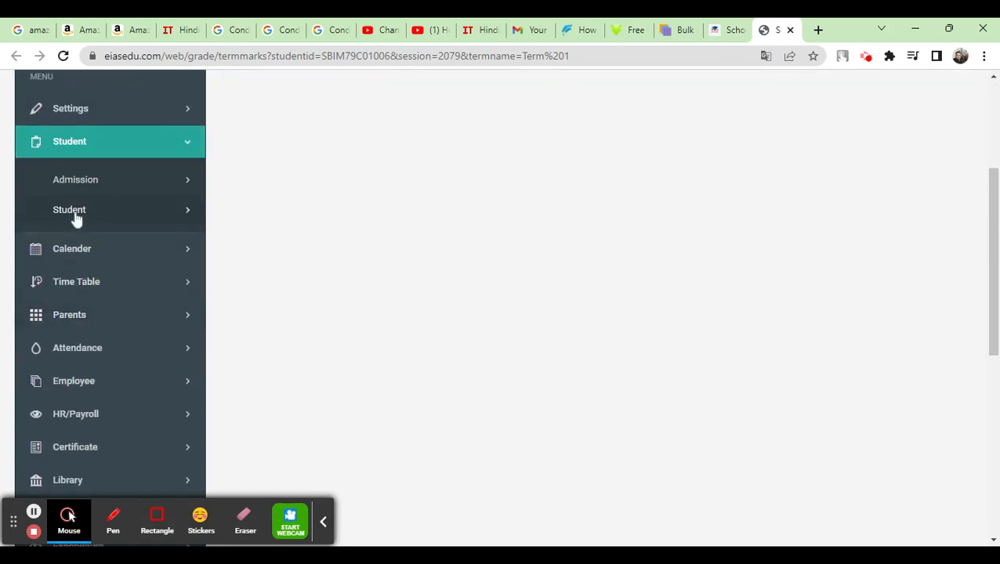
pyautogui.click(78, 210)
pyautogui.scroll(-1, 95, 294)
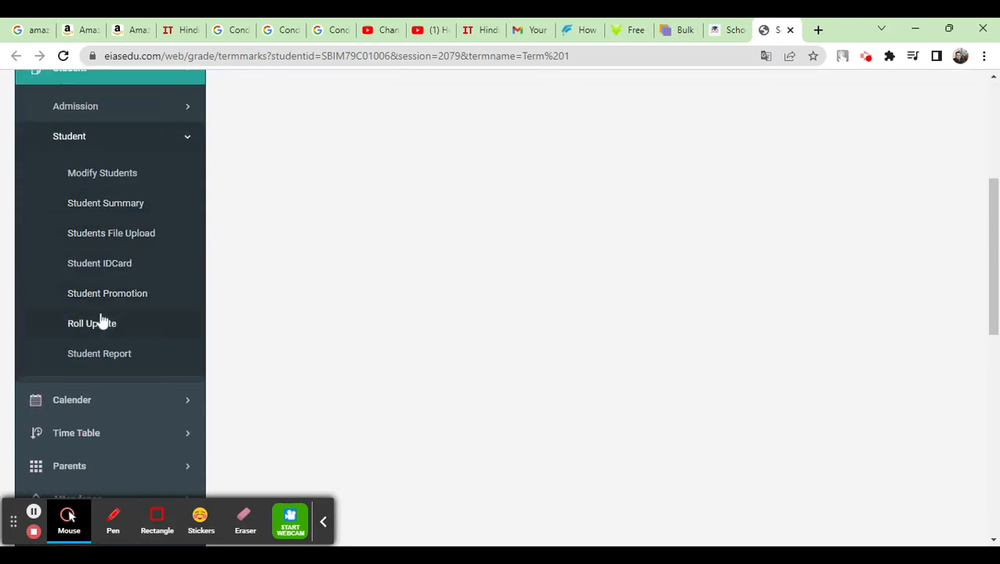
pyautogui.scroll(1, 98, 318)
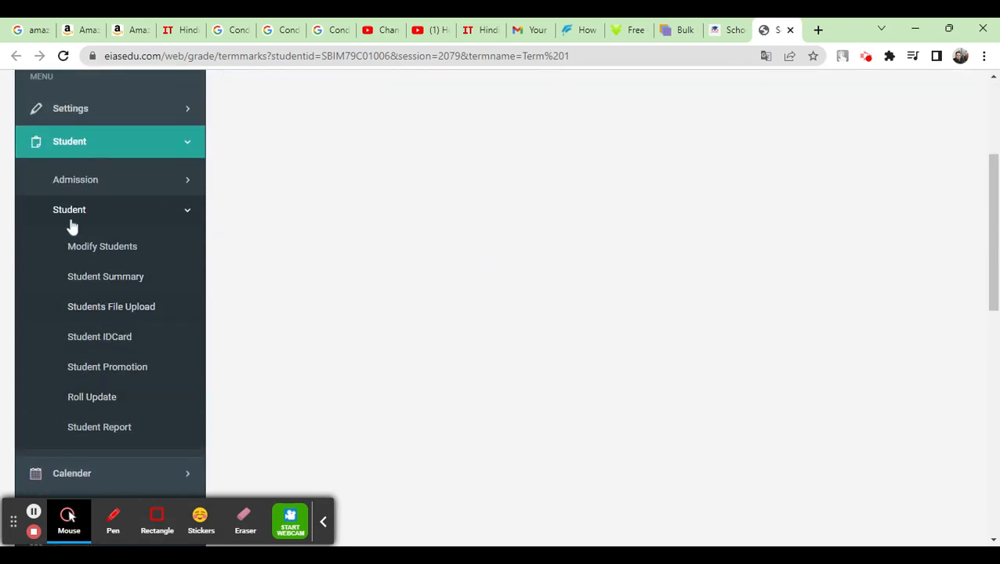
pyautogui.click(78, 149)
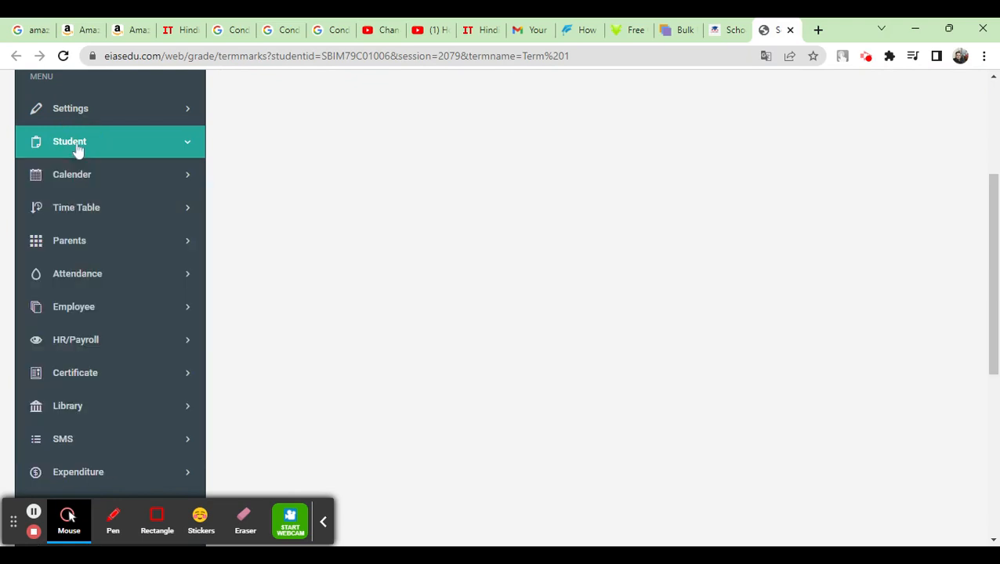